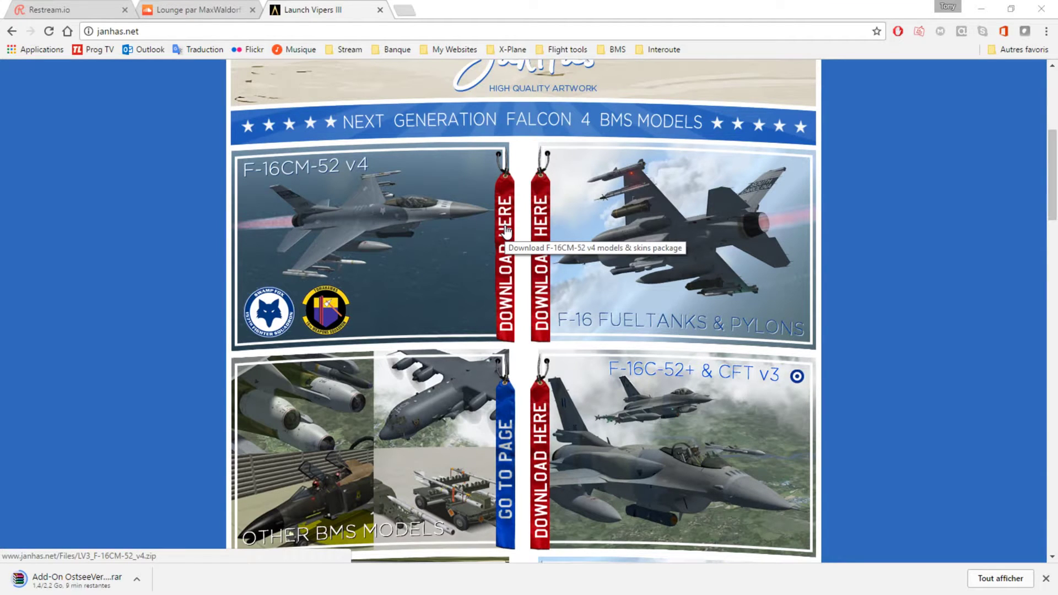
- Download the F-16CM-52 v4, F-16 Fueltanks & Pylons, and F-16C-52+ & CFT v3 packages from janhas.net
click(505, 230)
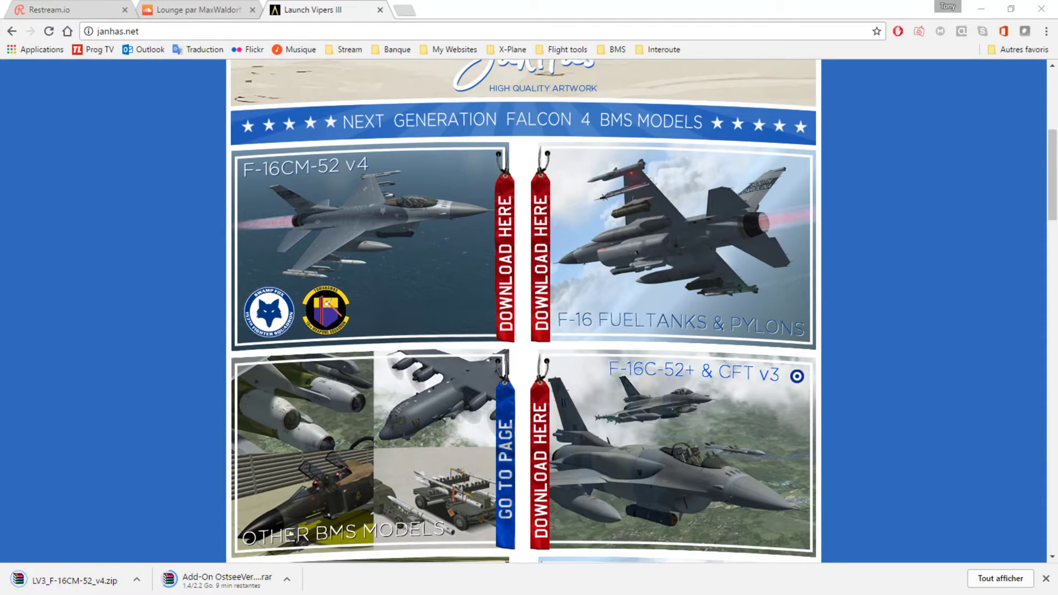
click(543, 240)
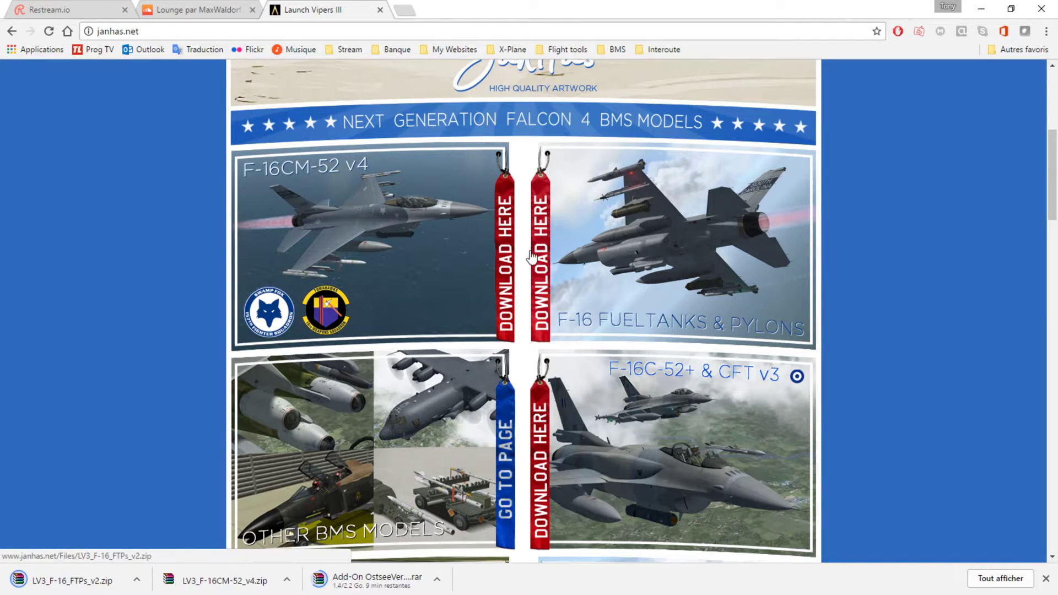
scroll(539, 246, down, 3)
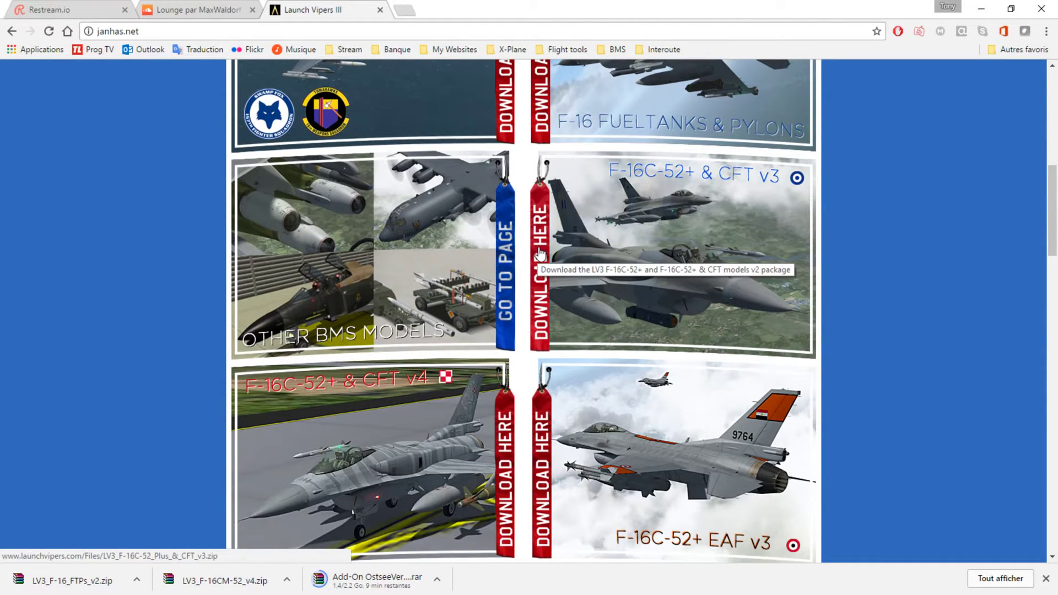
click(540, 253)
- Download the Polish F-16C-52+ & CFT v4 package and the F-16C-52+ EAF v3 package
scroll(449, 307, down, 3)
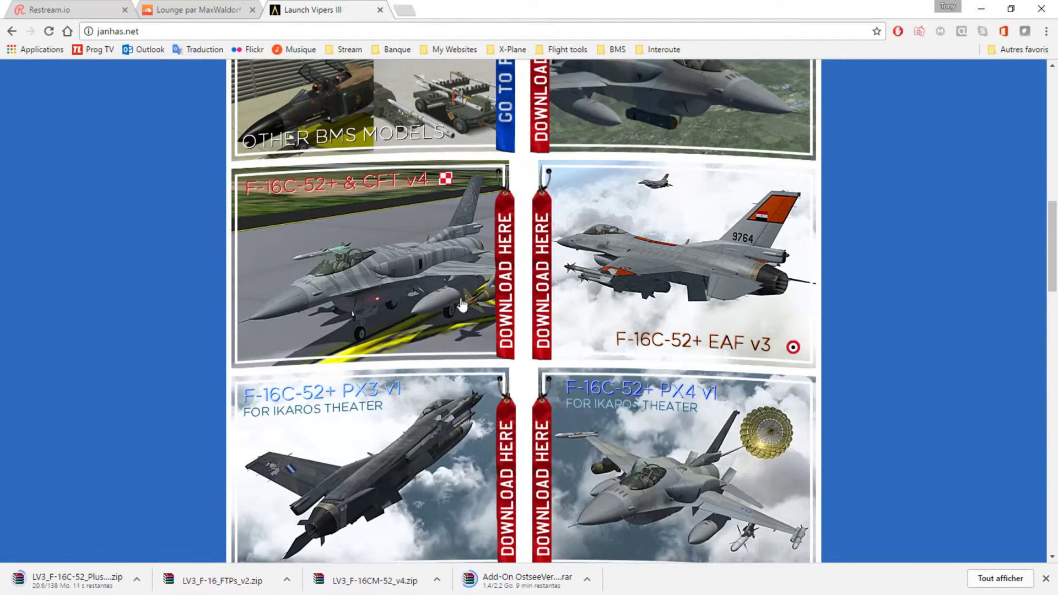
click(505, 275)
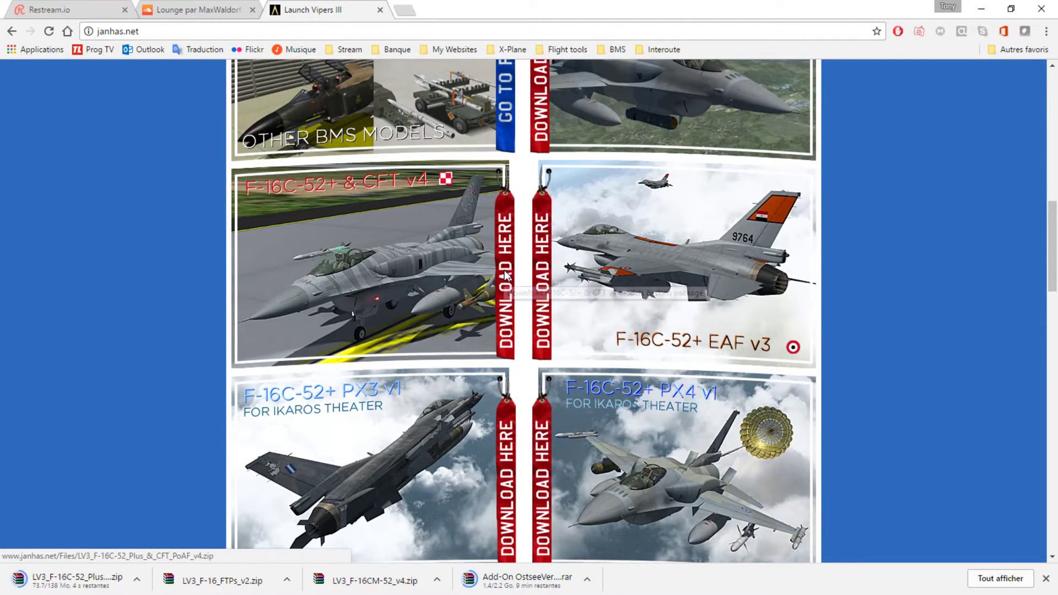
click(542, 276)
- Download the F-16C-42 v1 model package
scroll(449, 363, down, 3)
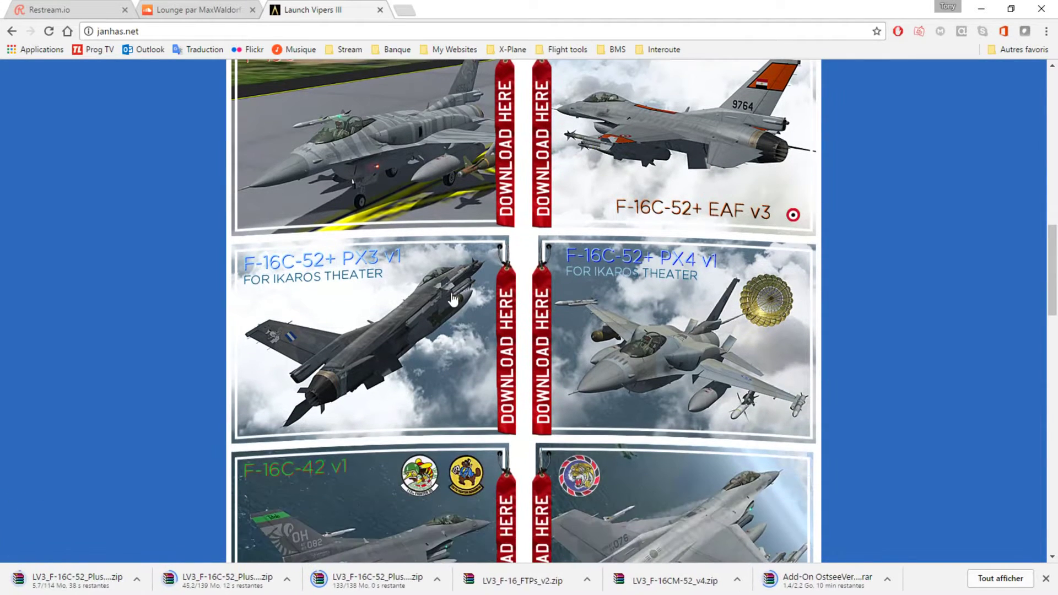
scroll(449, 303, down, 6)
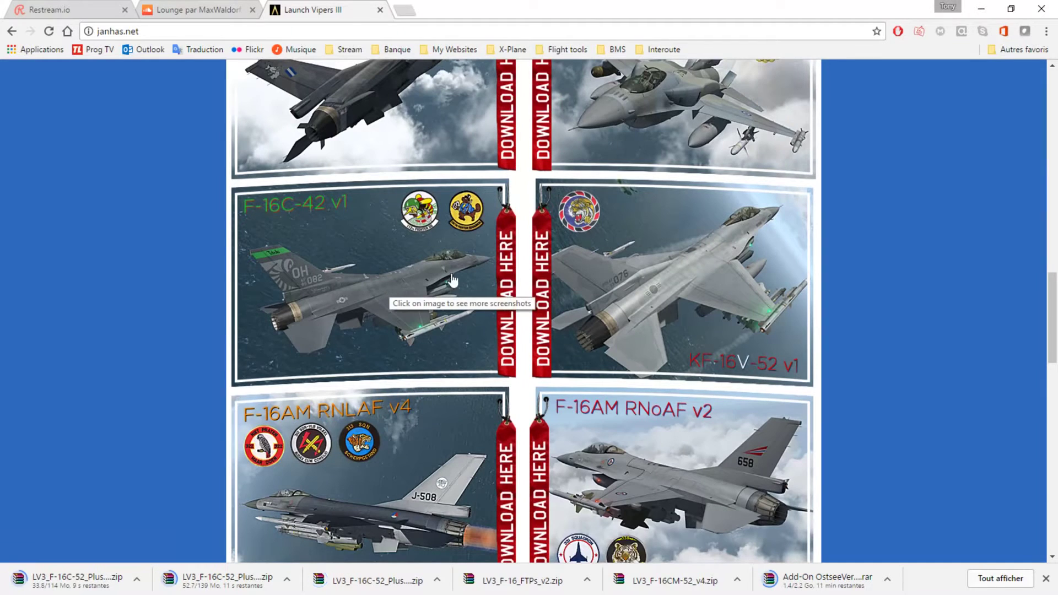
click(508, 270)
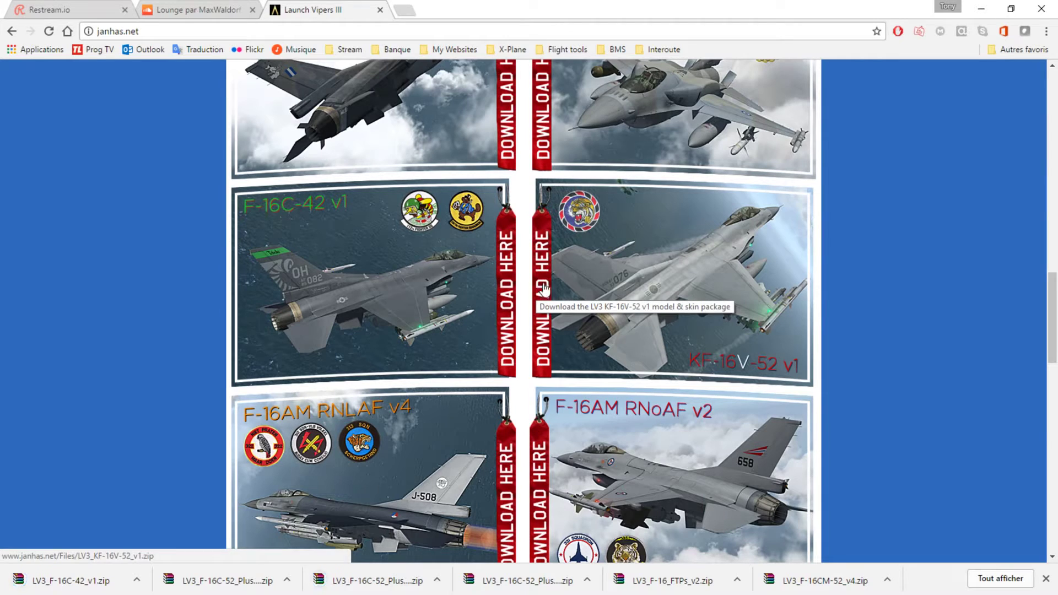
- Download the F-16AM RNLAF v4 and F-16AM RNoAF v2 model packages
scroll(626, 267, down, 1)
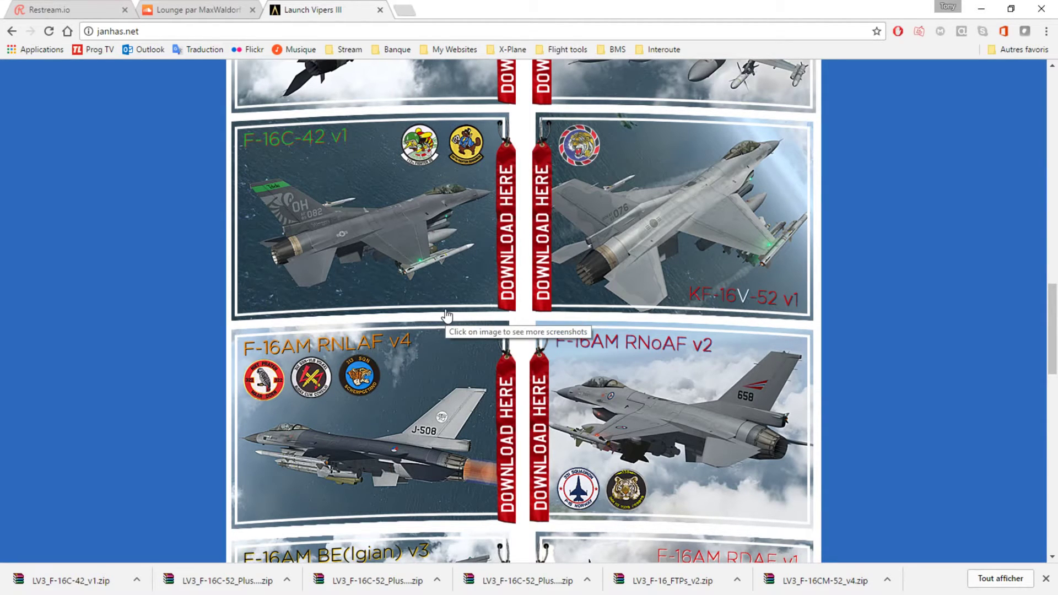
scroll(447, 316, down, 2)
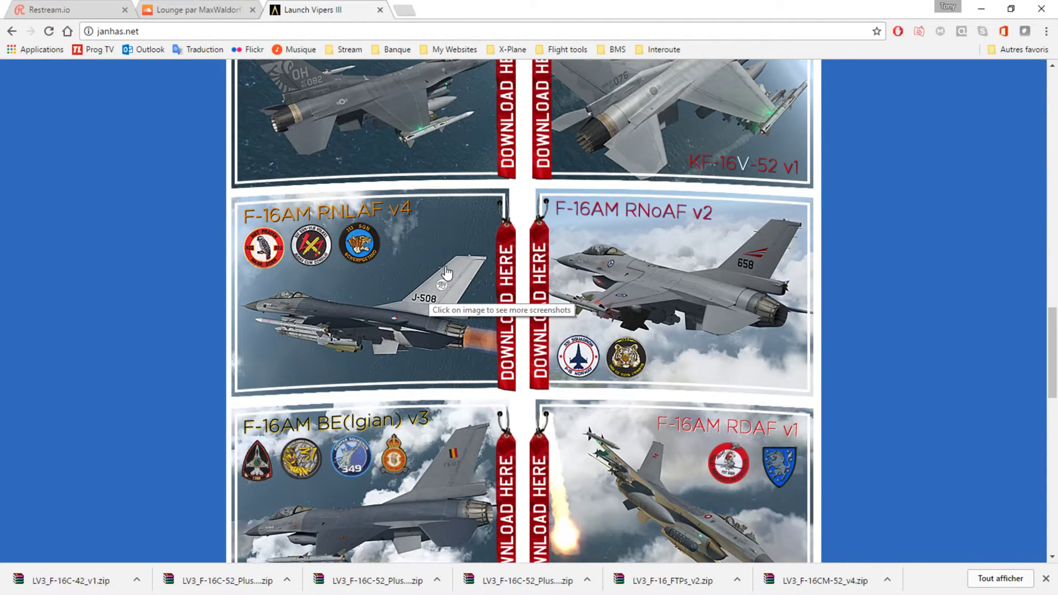
scroll(443, 270, down, 2)
scroll(445, 270, up, 1)
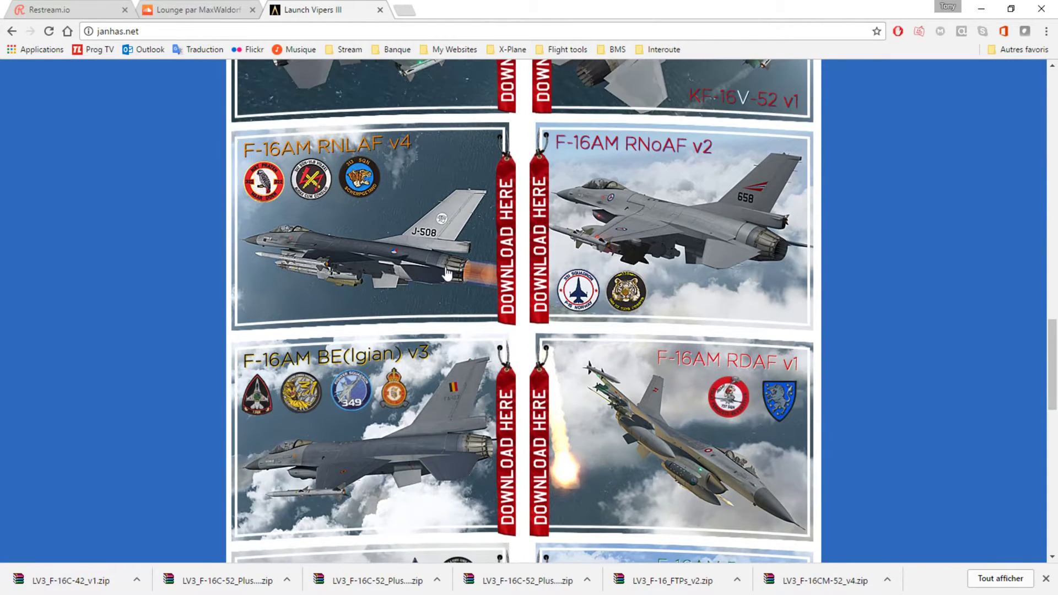
click(507, 218)
click(542, 232)
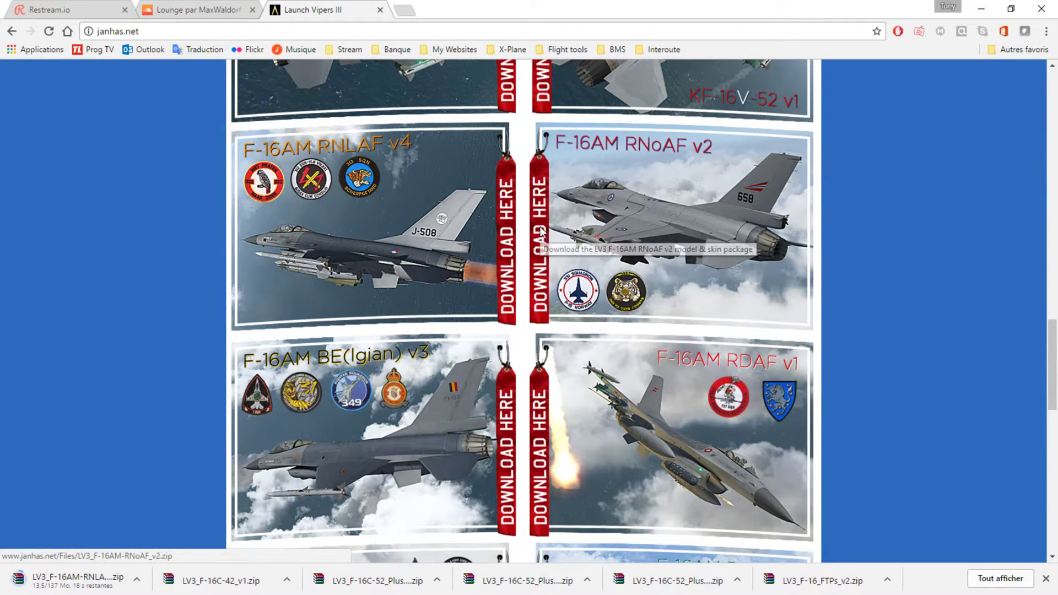
- Download the F-16AM BE(lgian) v3 model package
scroll(475, 351, down, 1)
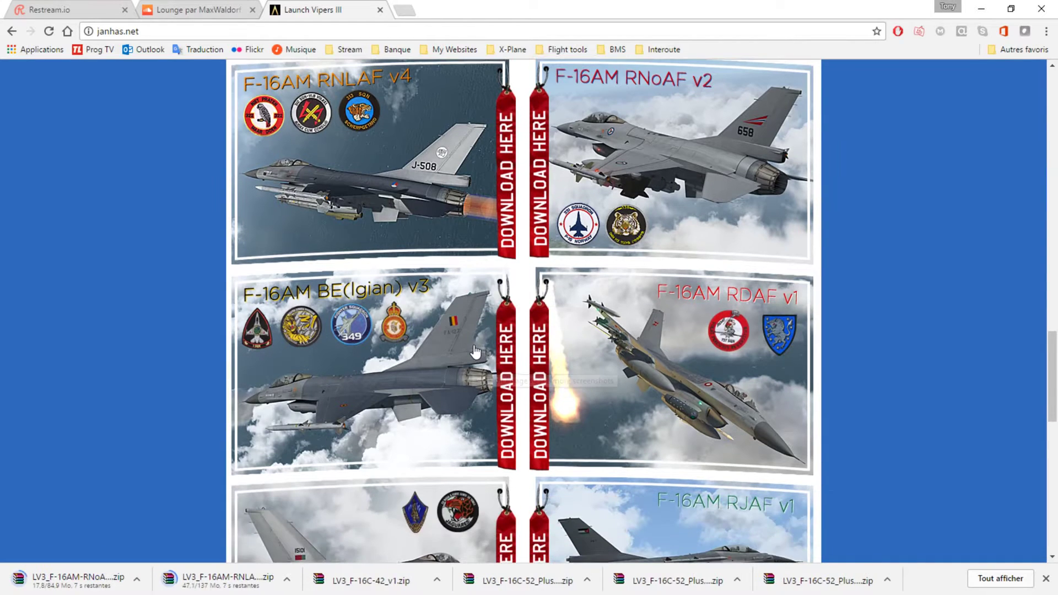
click(504, 332)
- Look through the remaining F-16 packages down the page and download F-16CM-40 v1
scroll(573, 306, down, 1)
scroll(573, 306, down, 2)
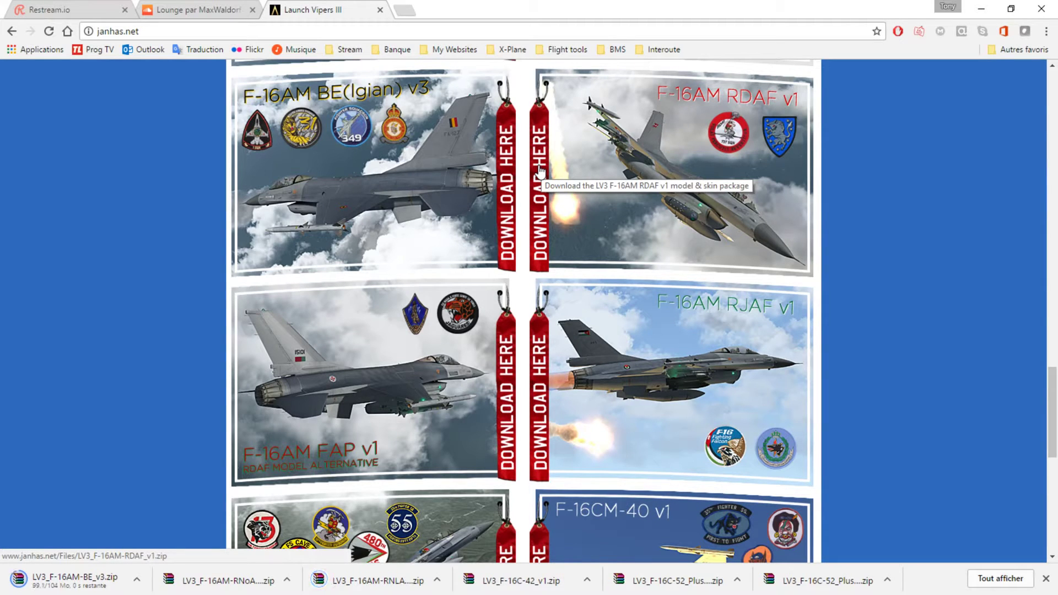
scroll(543, 171, down, 6)
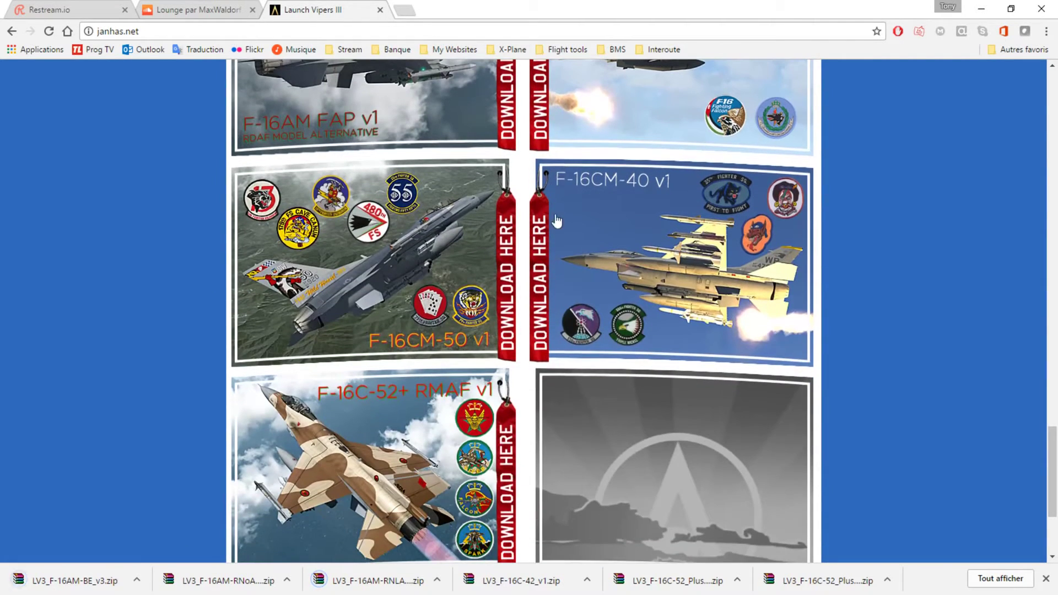
scroll(561, 228, up, 5)
scroll(561, 228, down, 5)
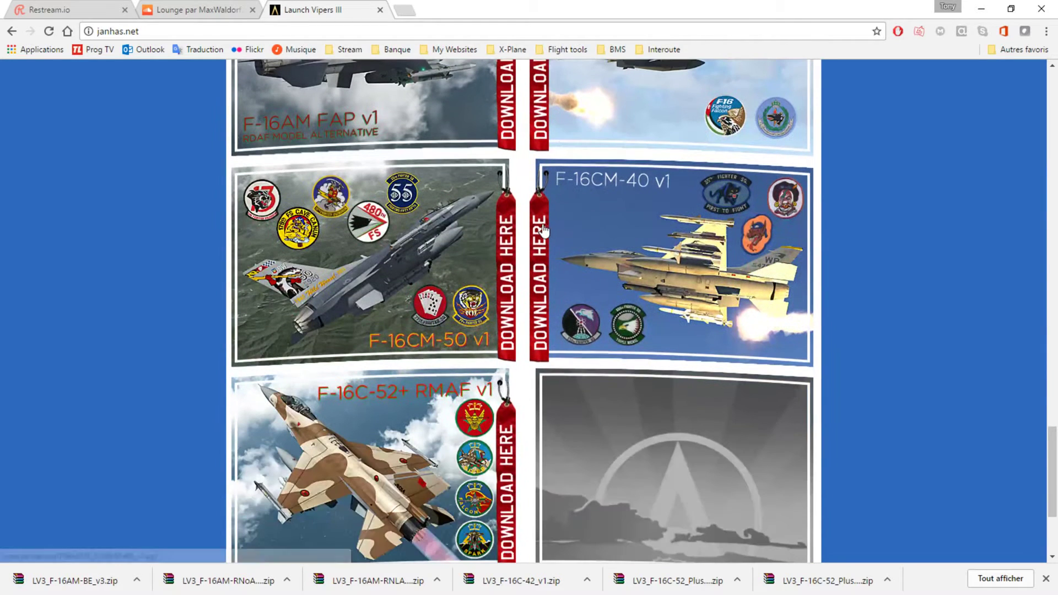
click(539, 231)
scroll(593, 233, down, 4)
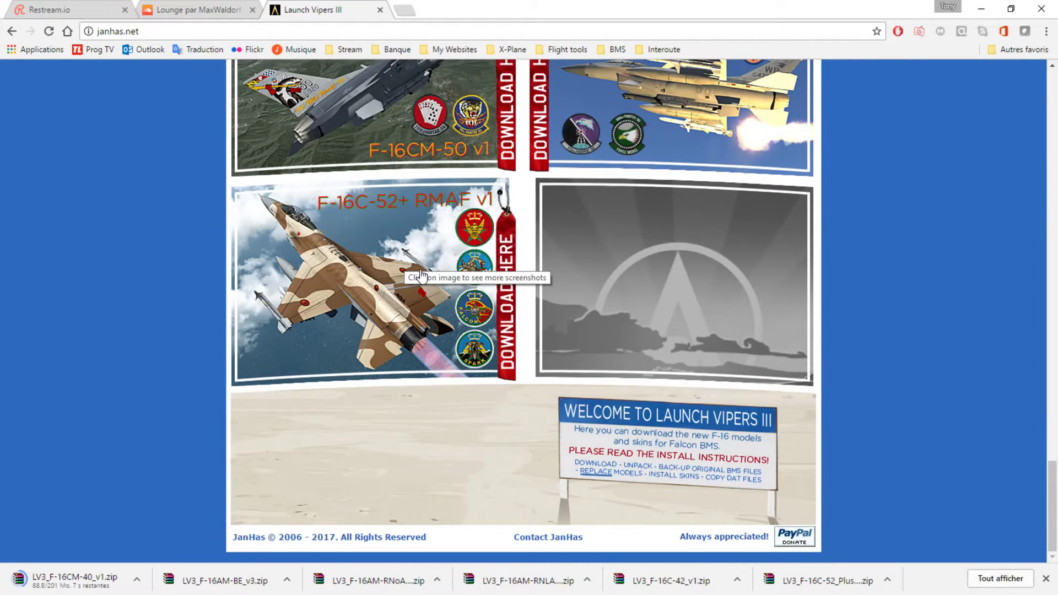
scroll(422, 276, up, 3)
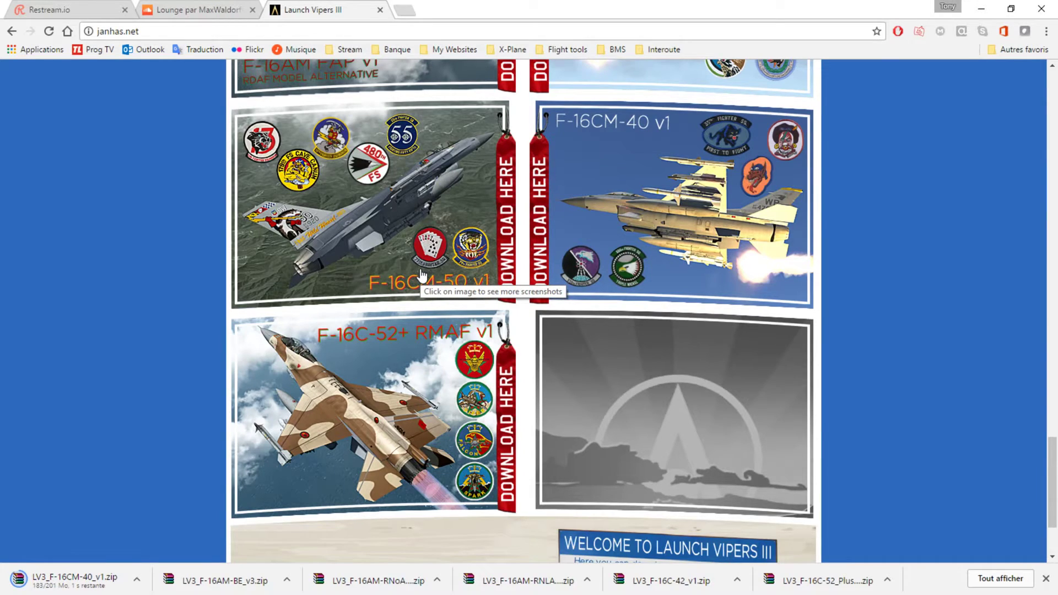
scroll(422, 276, up, 20)
scroll(422, 275, up, 9)
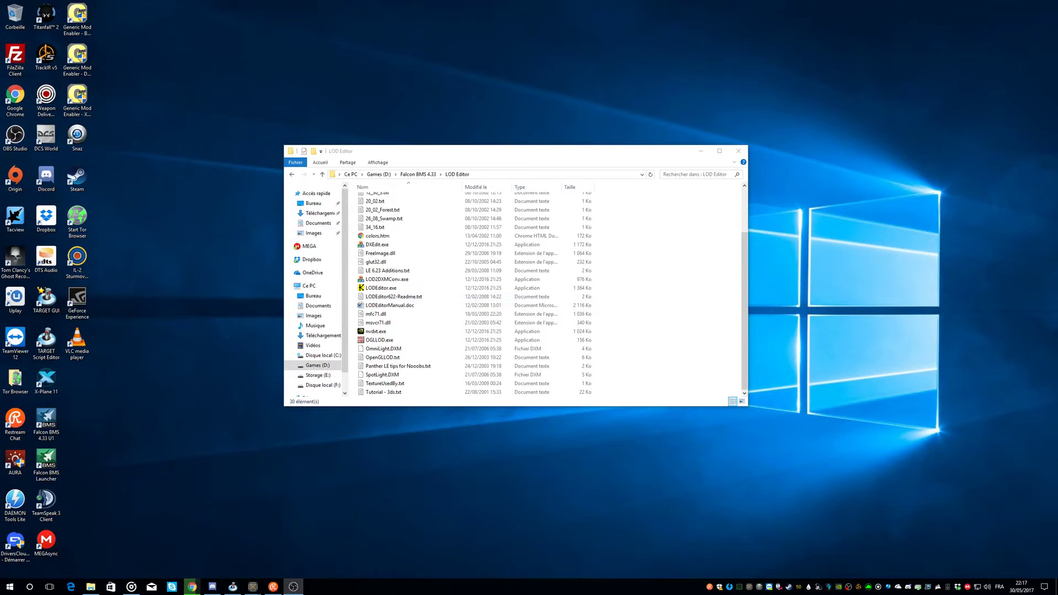
- View the Falcon BMS 4.33 LOD Editor folder full screen to locate LODEditor.exe, and restore the window to its smaller size
double_click(516, 151)
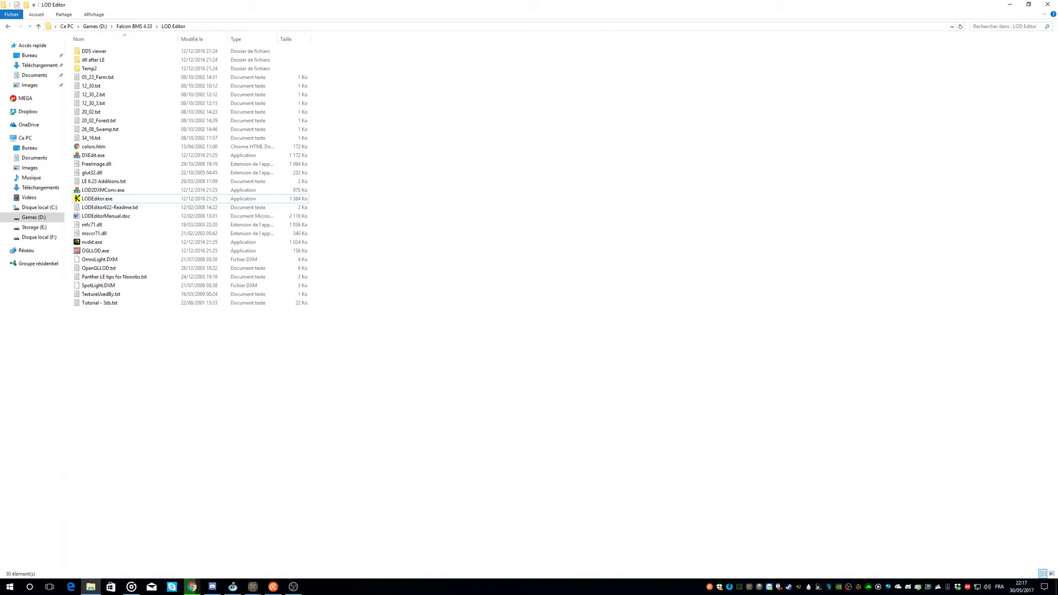
click(212, 587)
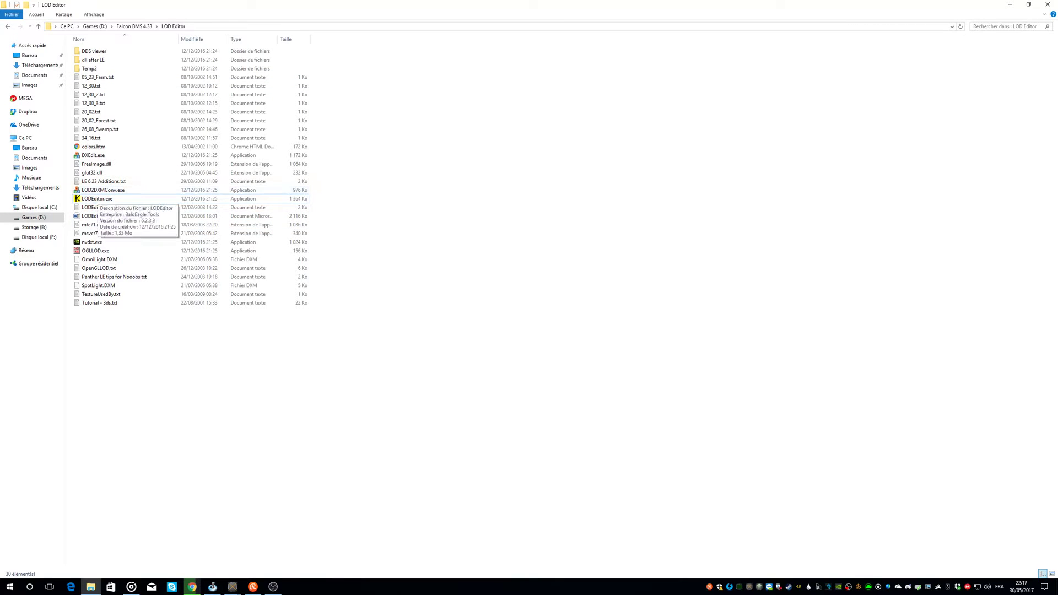
click(1029, 4)
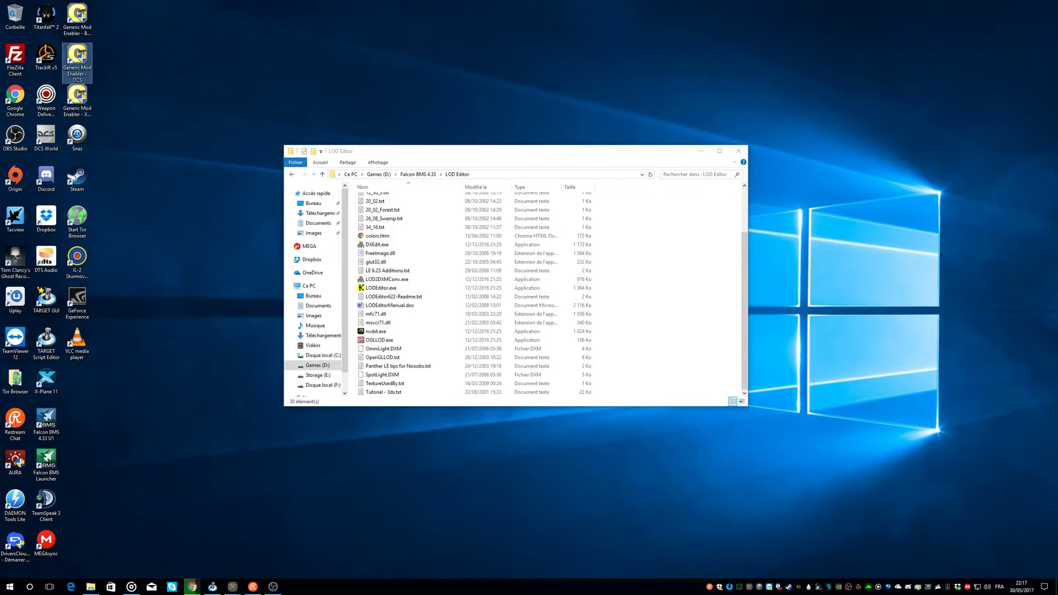
- Enable the F-16 JanHas Models mod for Falcon BMS 4.33 in Generic Mod Enabler and close the program
click(77, 16)
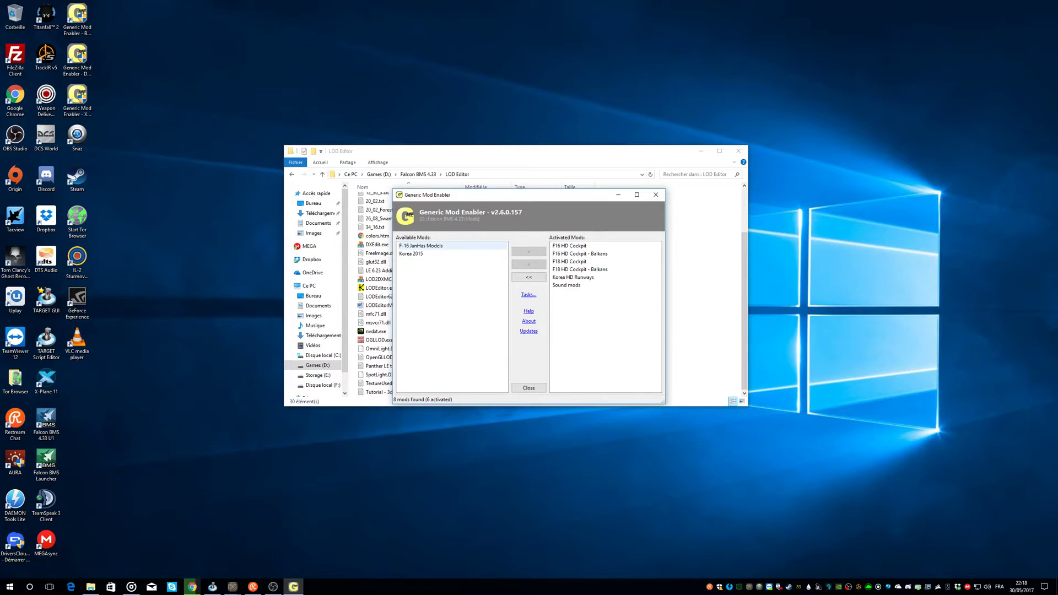
click(421, 246)
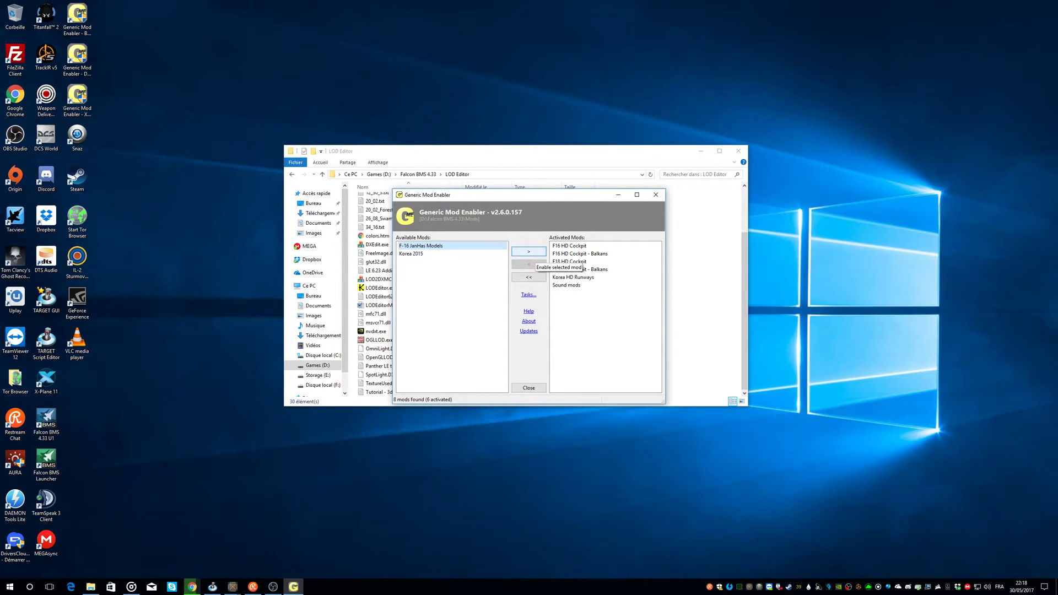
click(528, 251)
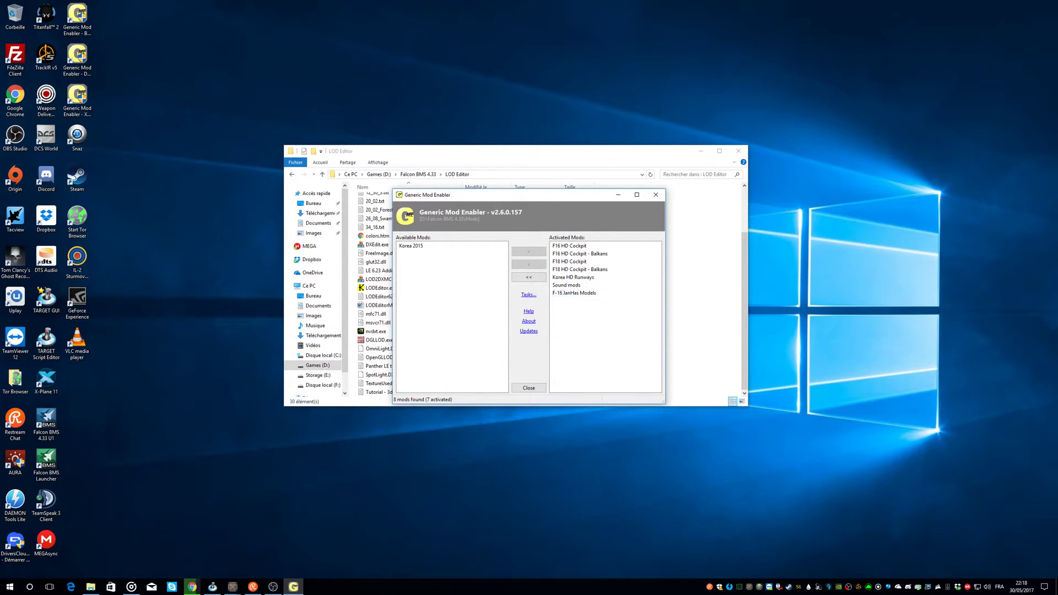
click(529, 387)
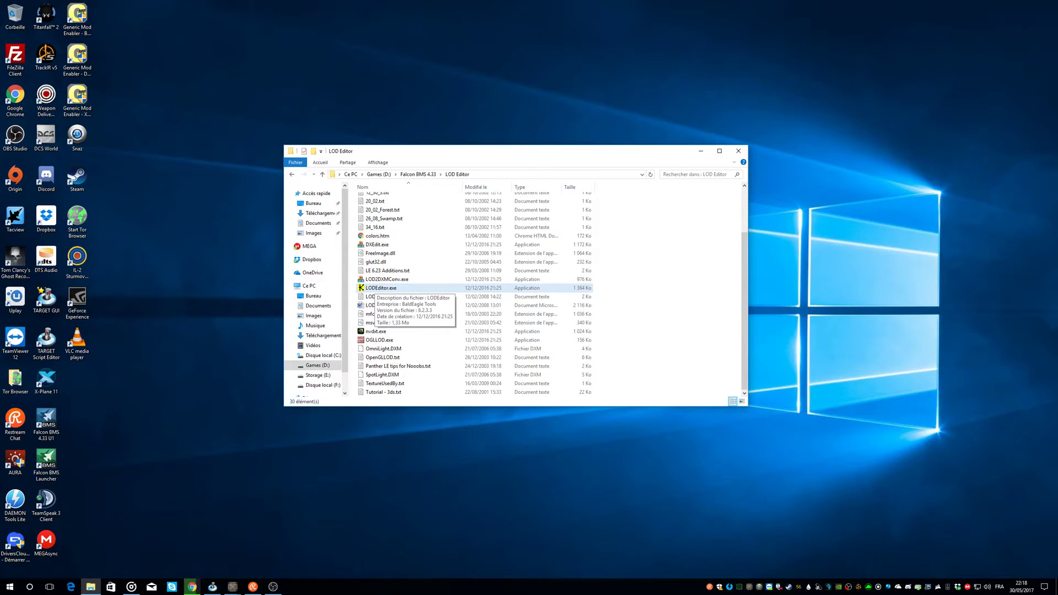
- Launch LODEditor.exe and browse to the Data folder of Falcon BMS 4.33 on Games (D:) for the object header file
double_click(381, 288)
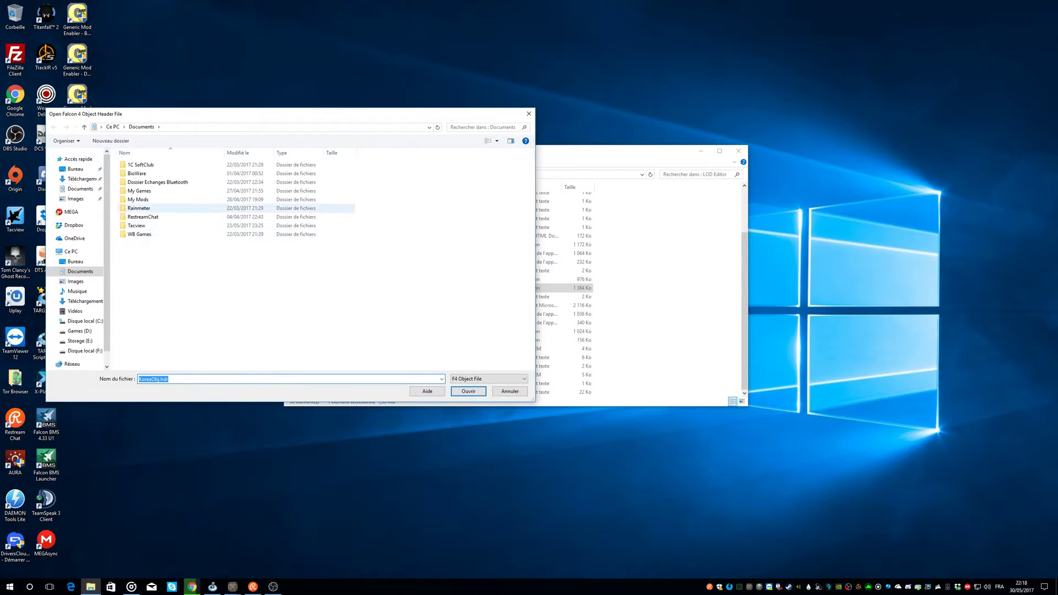
click(77, 331)
double_click(145, 182)
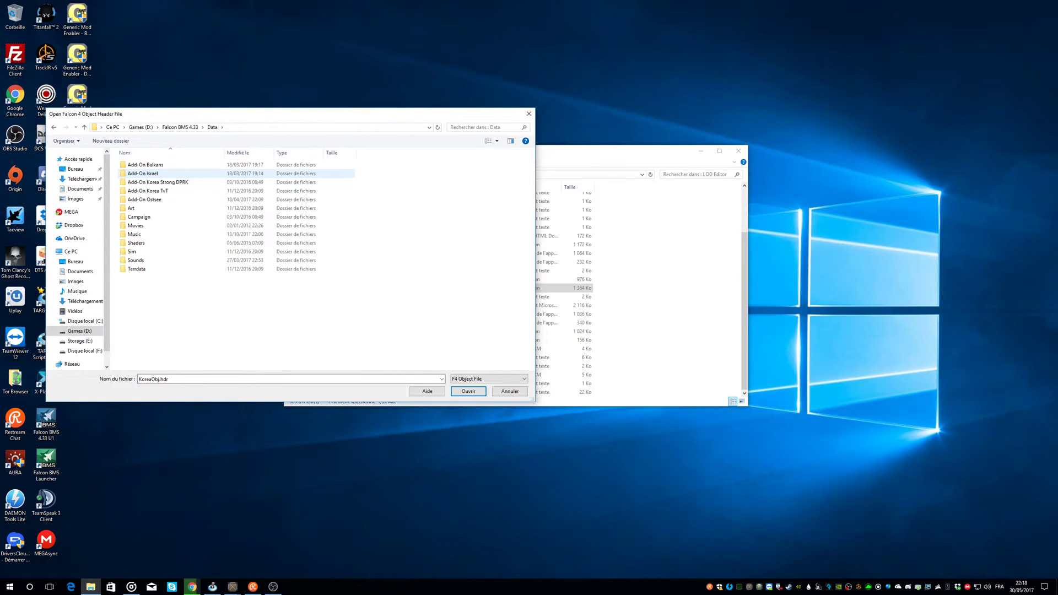
- Open KoreaObj.HDR from the Terrdata\objects folder in the editor and bring the LOD Editor folder window to the front
double_click(138, 216)
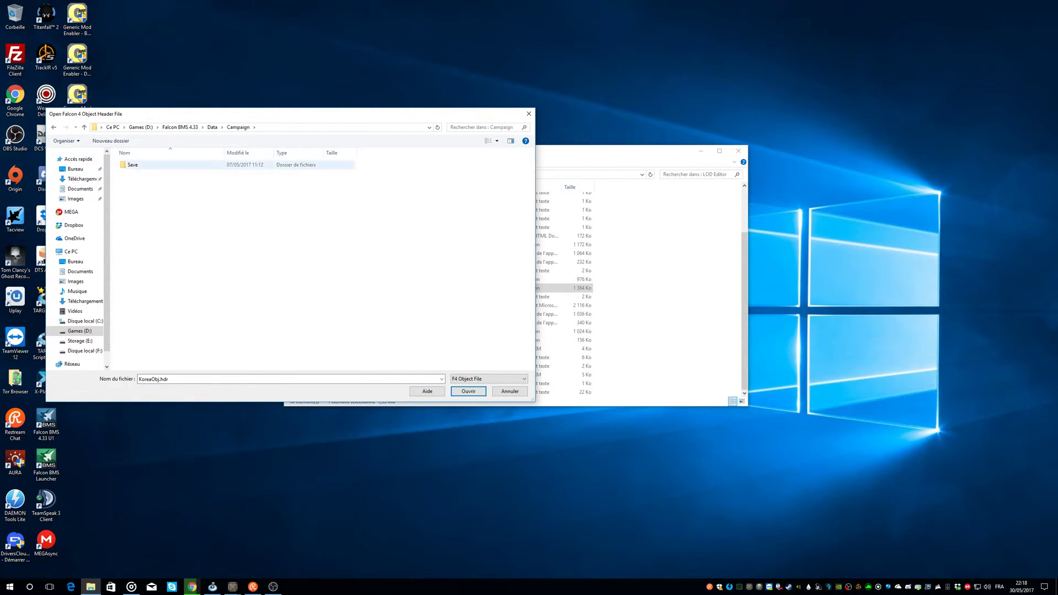
click(212, 127)
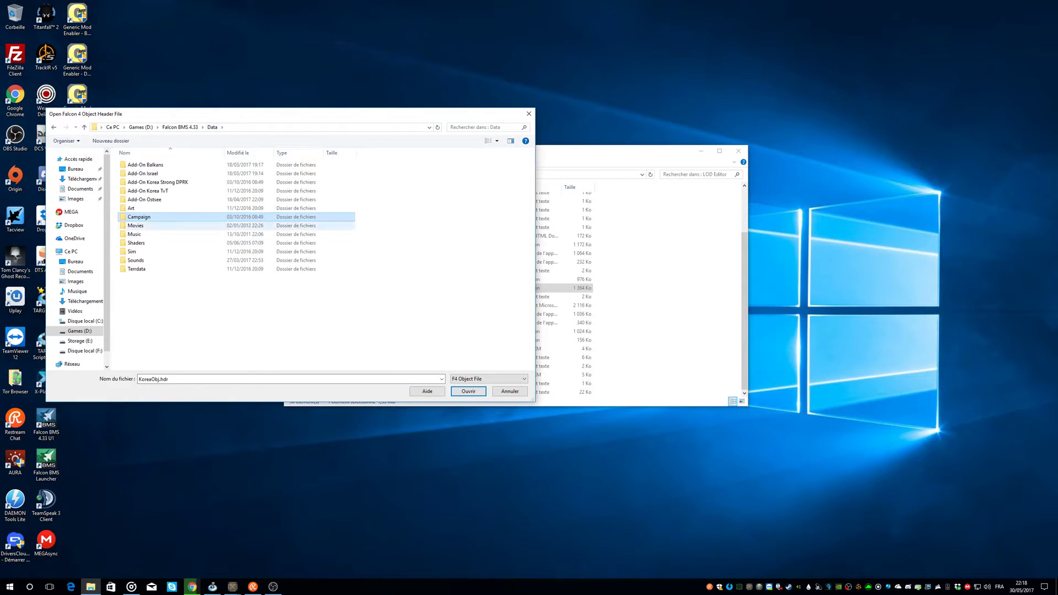
double_click(136, 269)
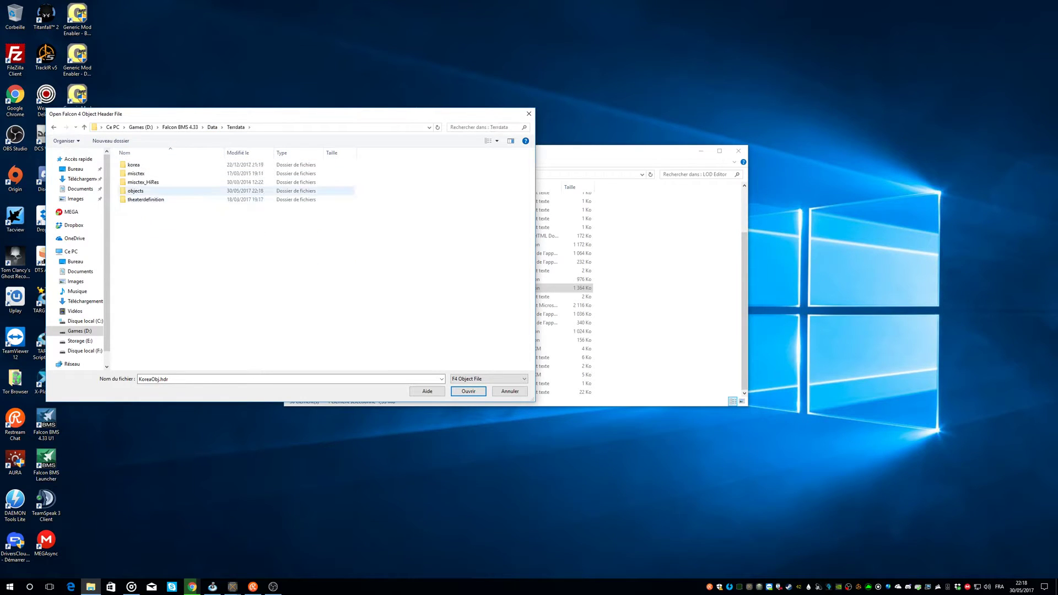
double_click(145, 199)
click(236, 128)
click(146, 191)
double_click(146, 192)
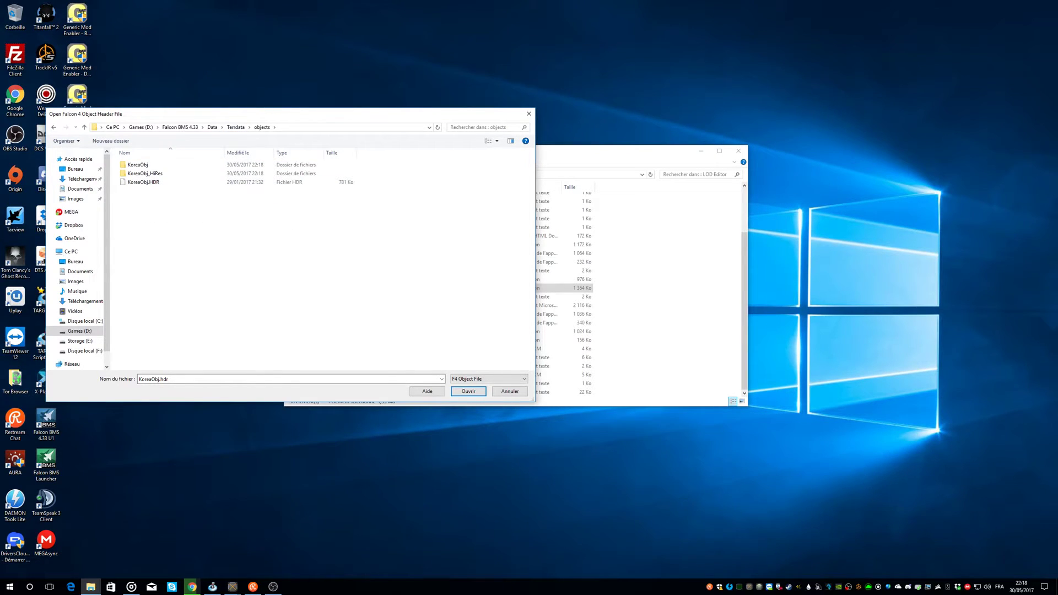
click(143, 182)
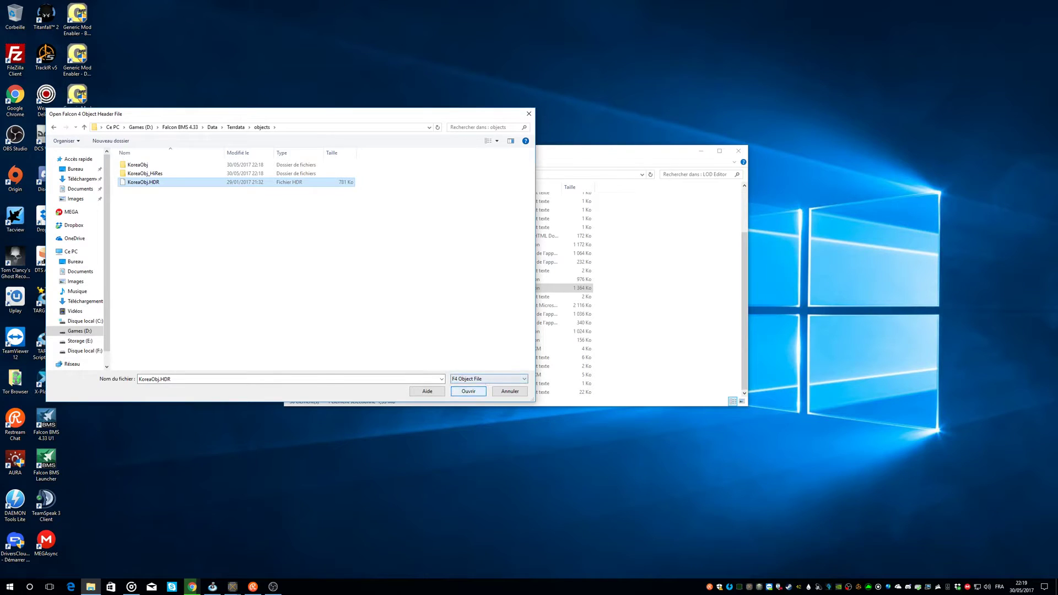
click(469, 392)
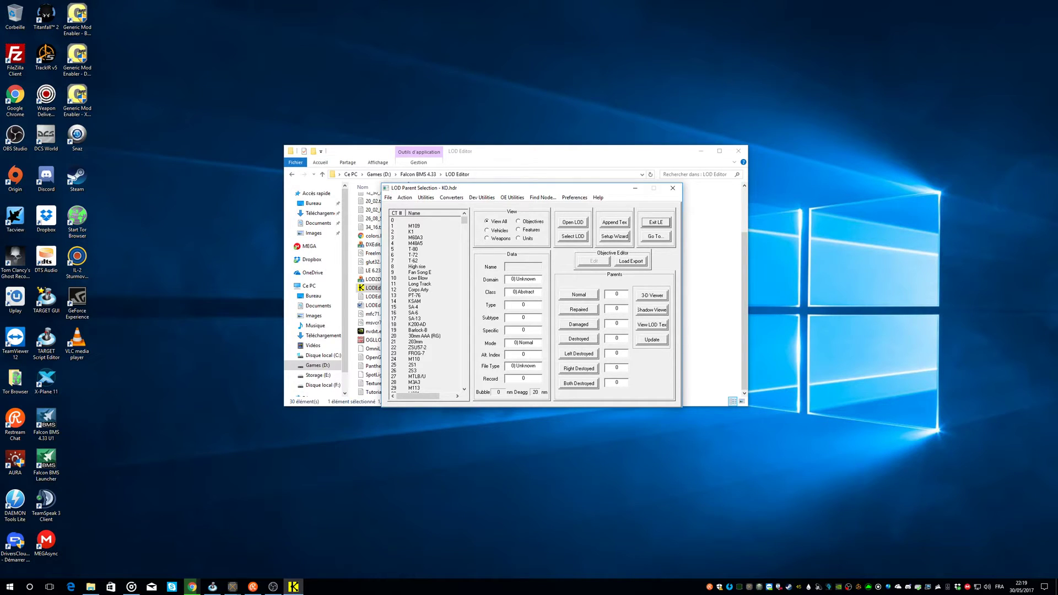
click(573, 153)
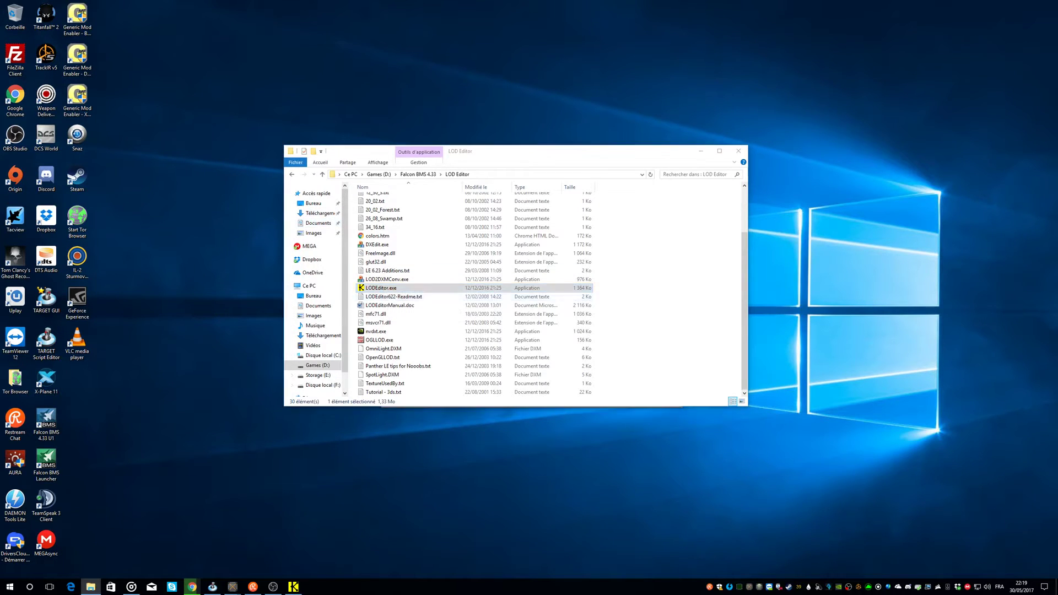
- Extract the LV3_F-16CM-52_v4 folder from its downloaded zip archive into the Downloads folder and close the archive
key(super+e)
click(331, 223)
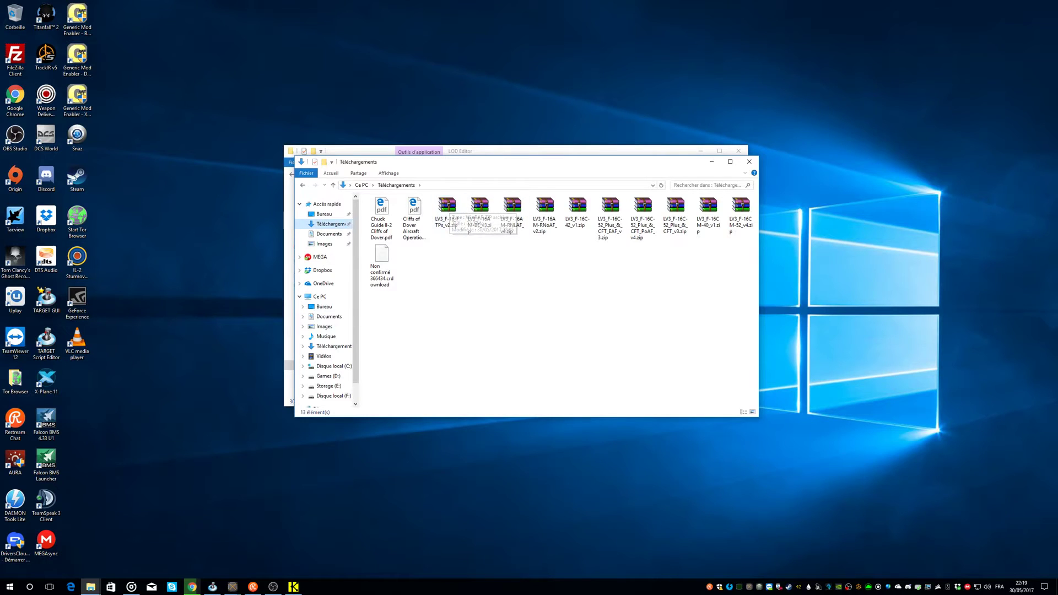
click(740, 215)
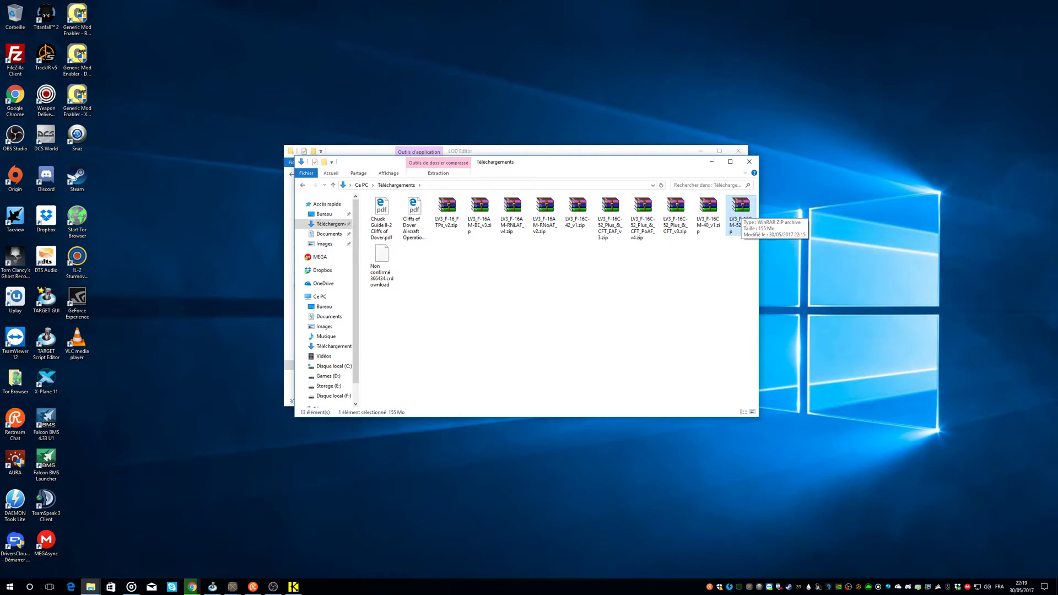
double_click(741, 212)
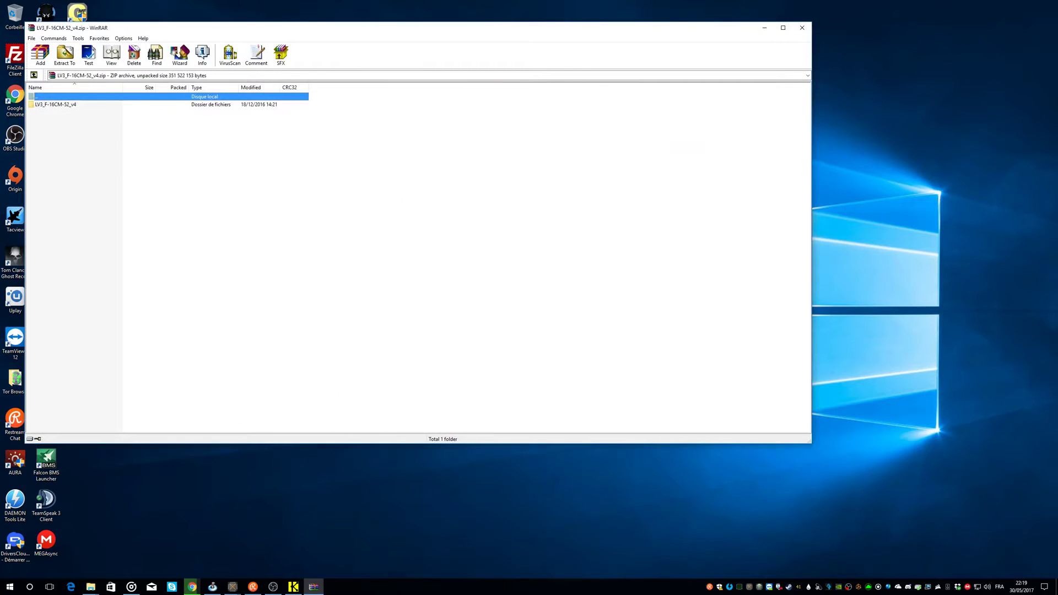
click(55, 104)
mouse_move(91, 587)
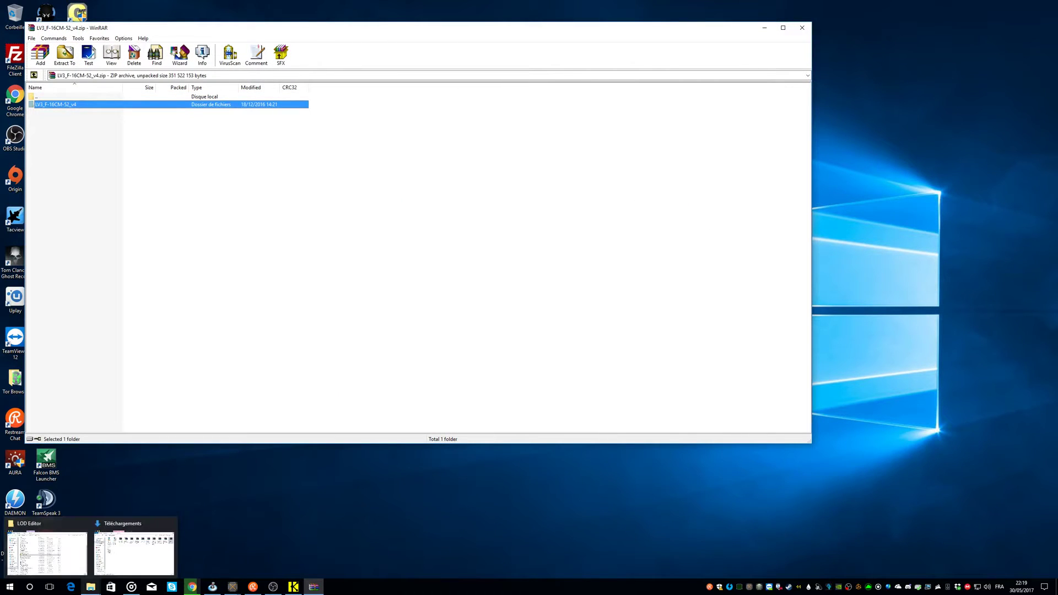
drag(134, 553, 527, 337)
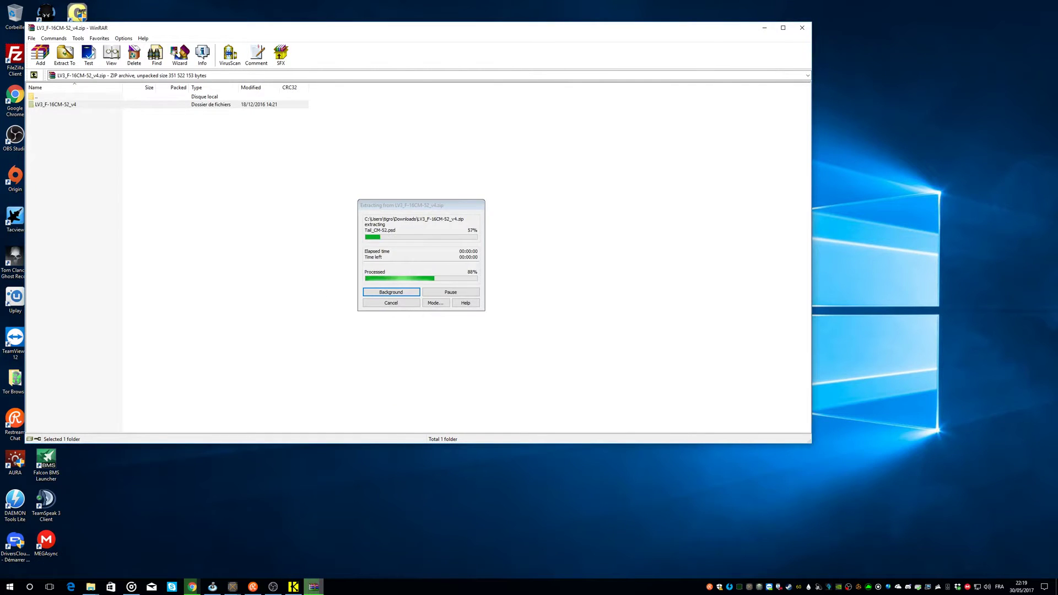
click(802, 27)
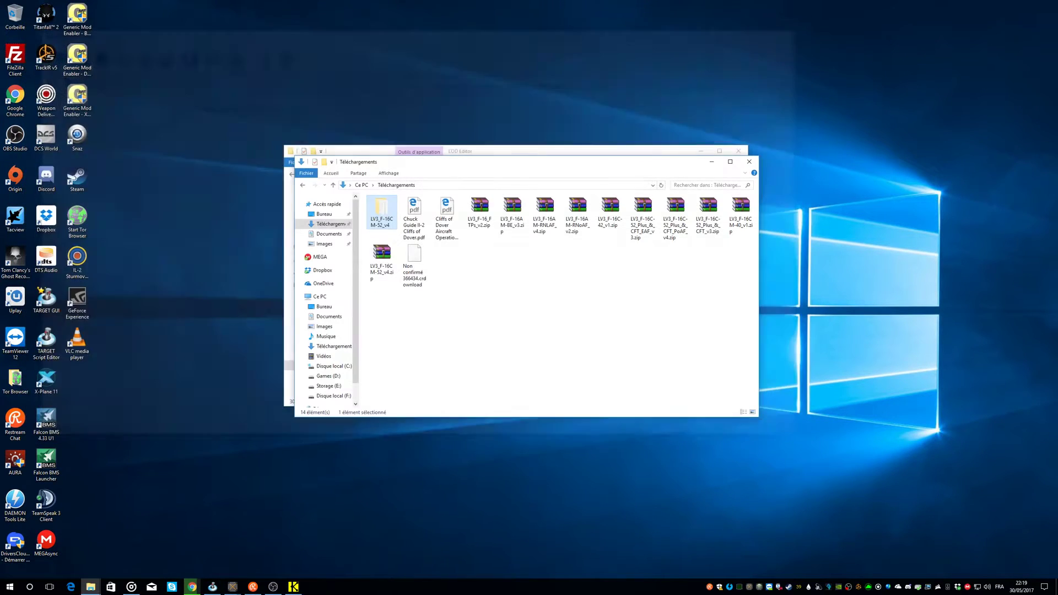
- Open Models_and_DAT_files in the extracted LV3_F-16CM-52_v4 folder and view Canopy_types.jpg and CM52_Parent_data.jpg
key(Return)
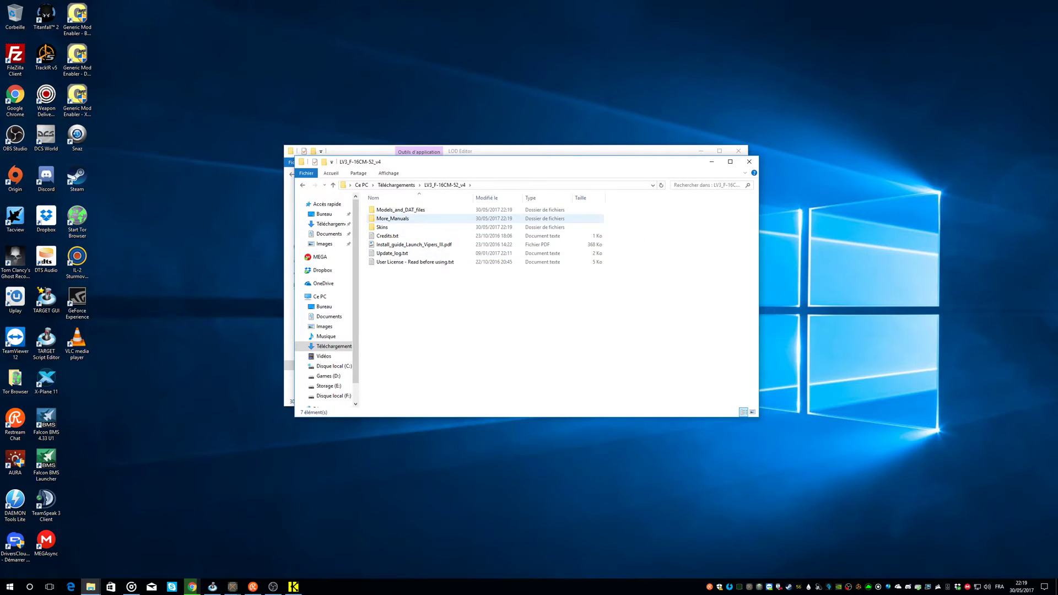
double_click(401, 210)
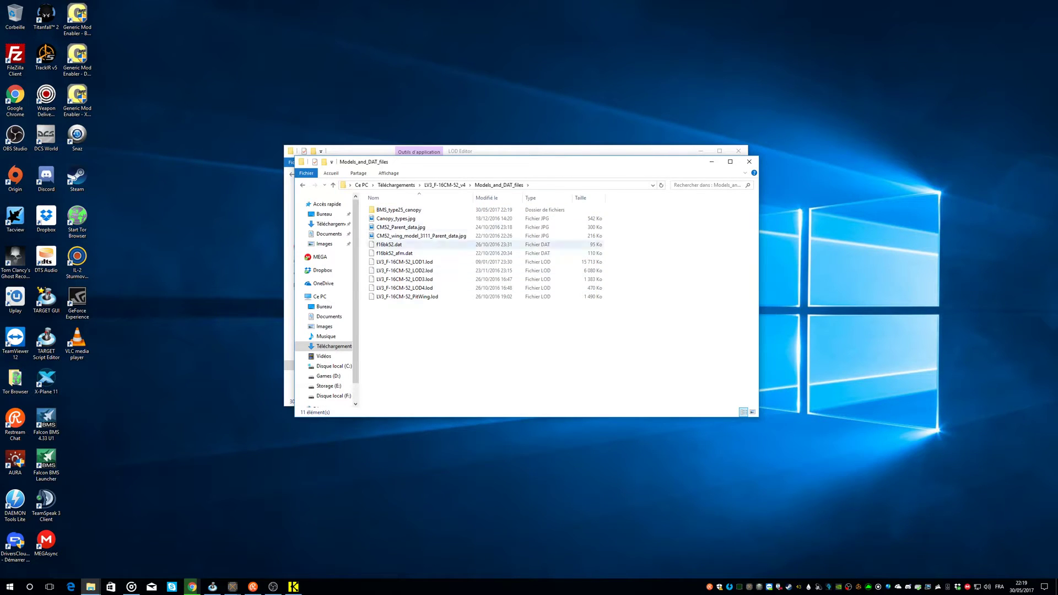
double_click(396, 219)
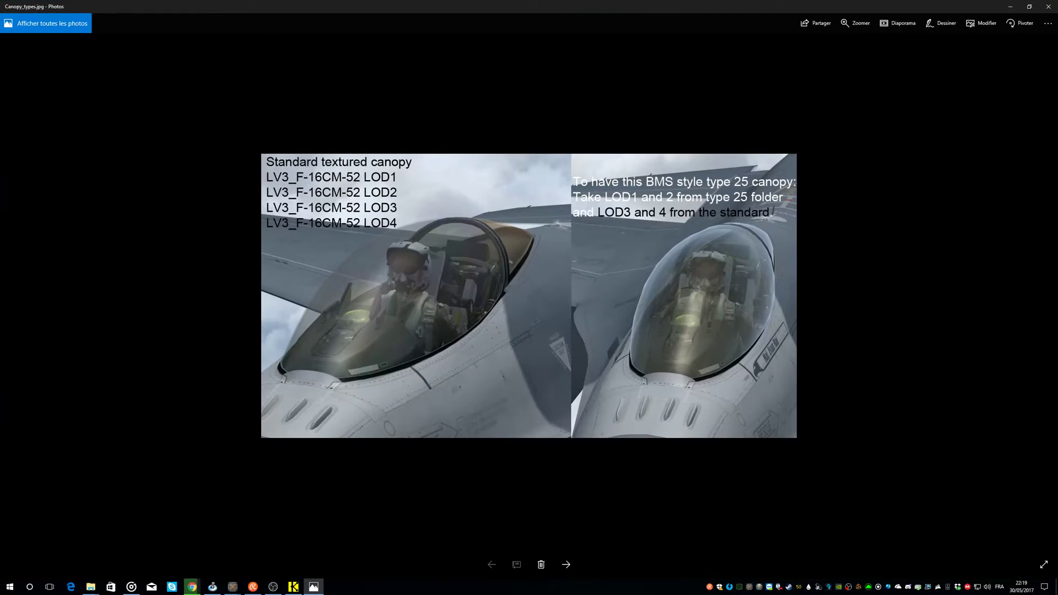
click(1049, 6)
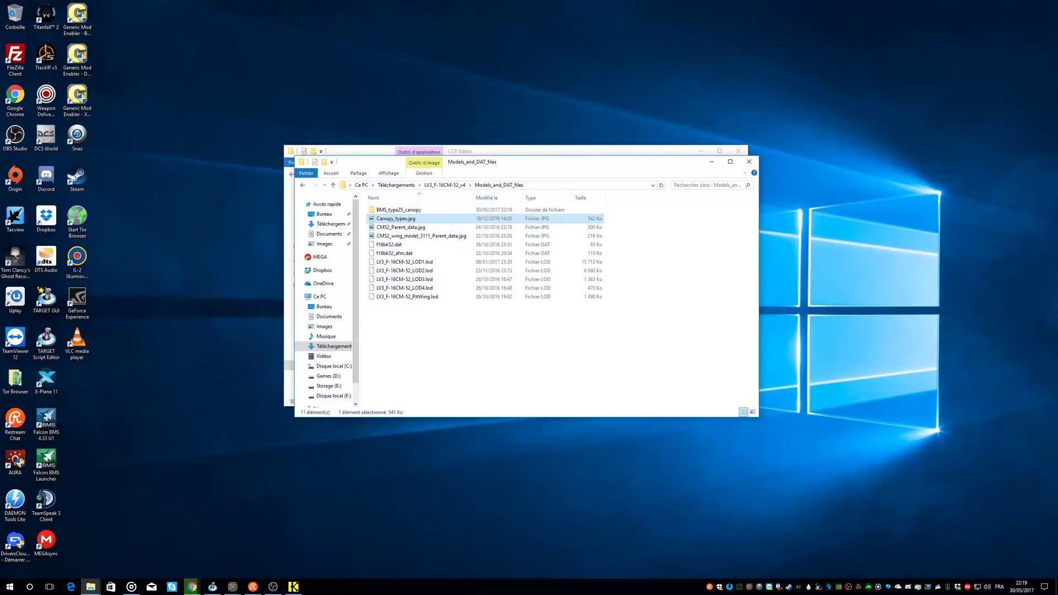
double_click(401, 227)
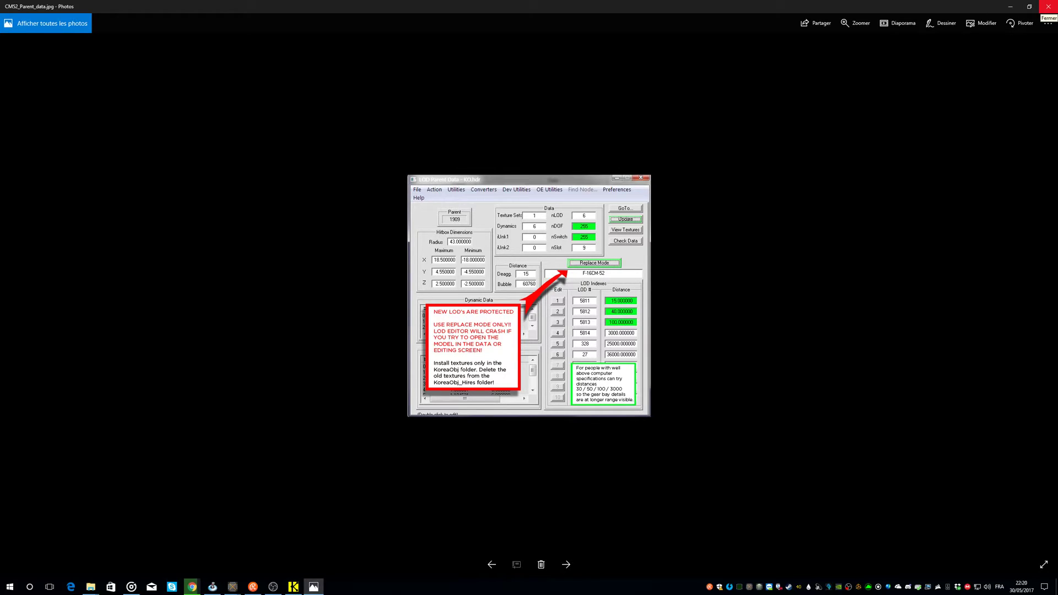
click(1048, 6)
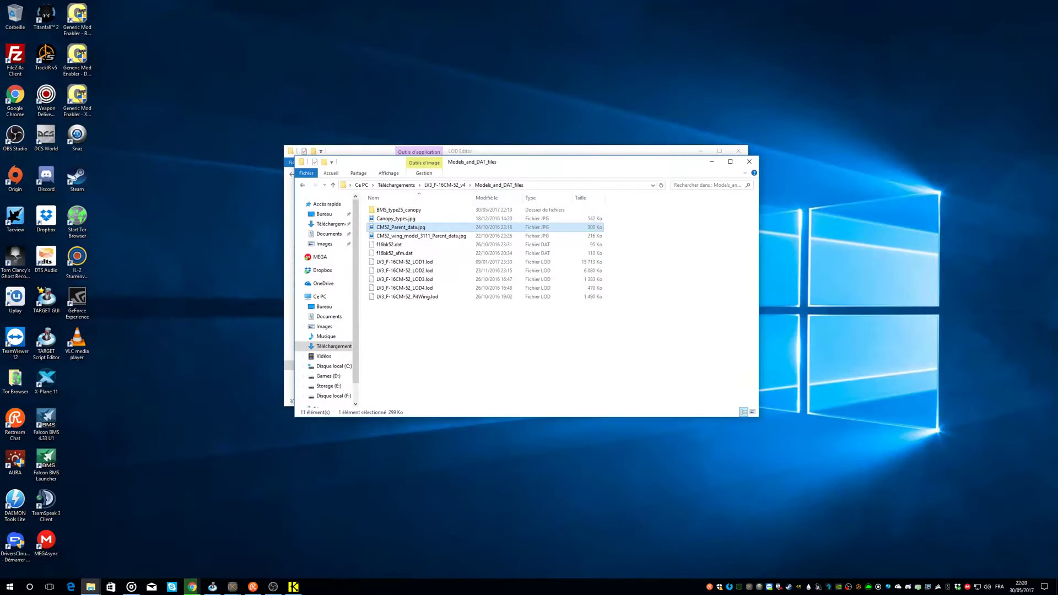
- Check the LOD Editor's parent selection screen, and look up the F-16CM-52 parent number in CM52_Parent_data.jpg
click(293, 587)
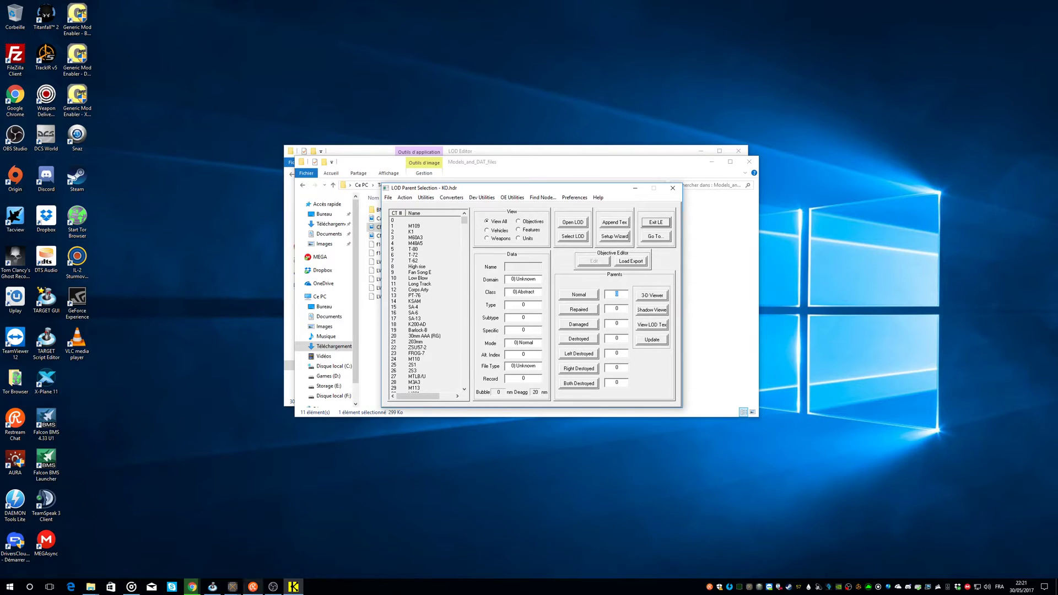
click(91, 586)
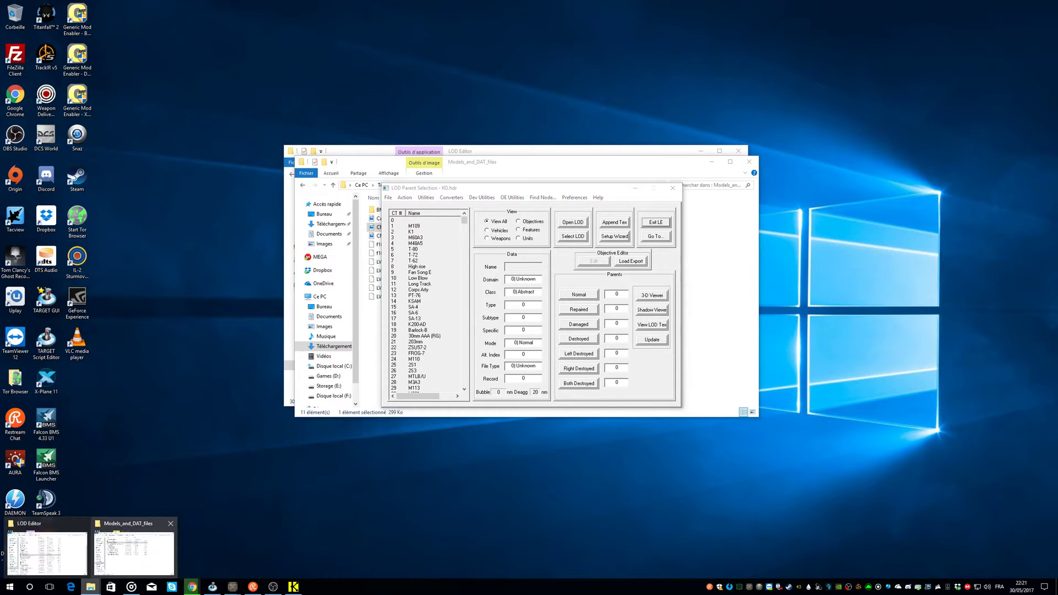
click(134, 553)
double_click(440, 227)
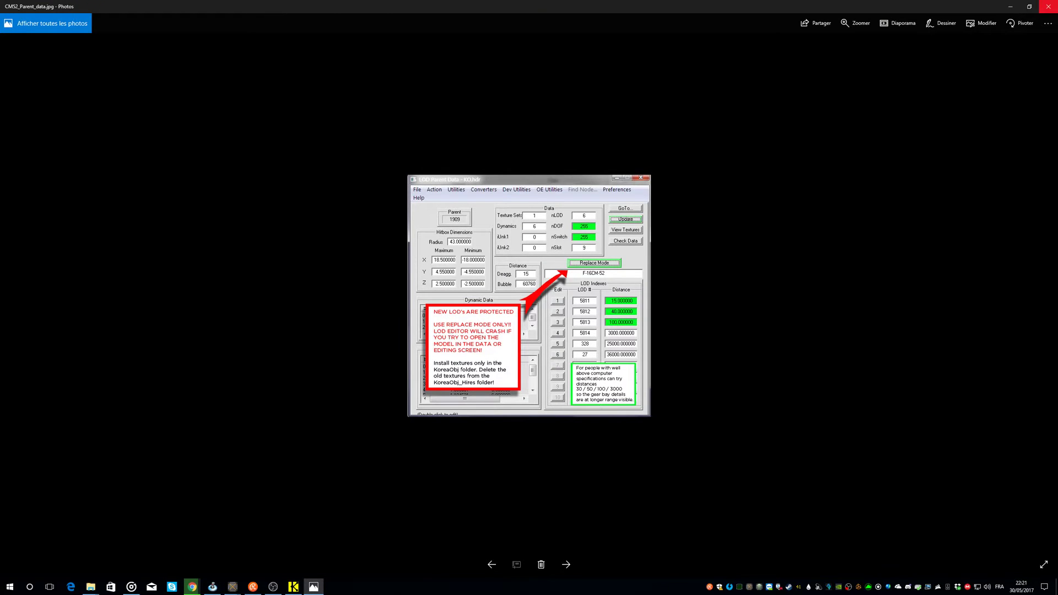
click(1048, 6)
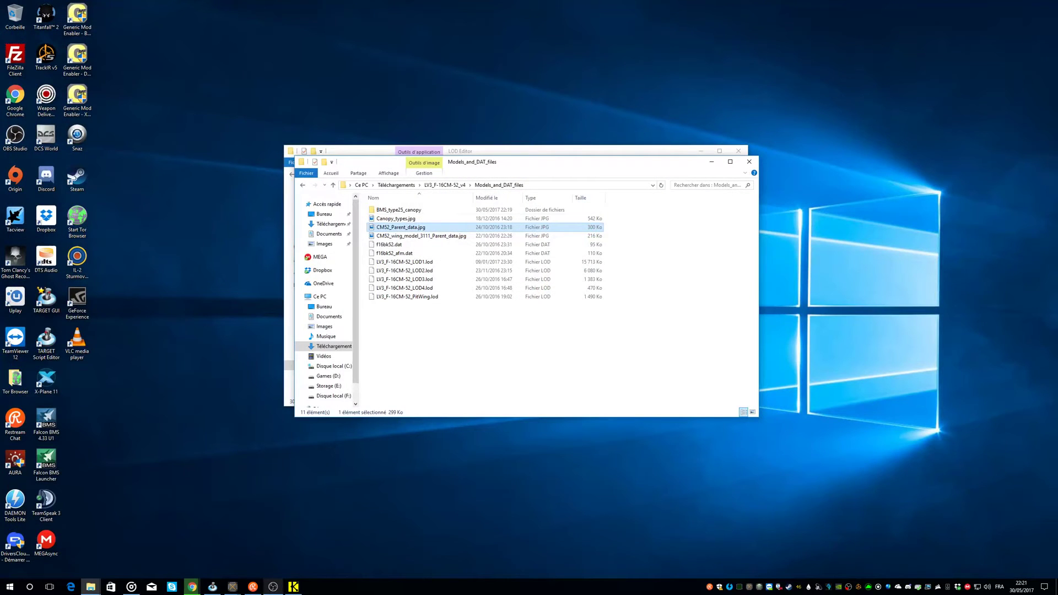
- Open the parent data for normal parent 1909 in LOD Editor
click(293, 587)
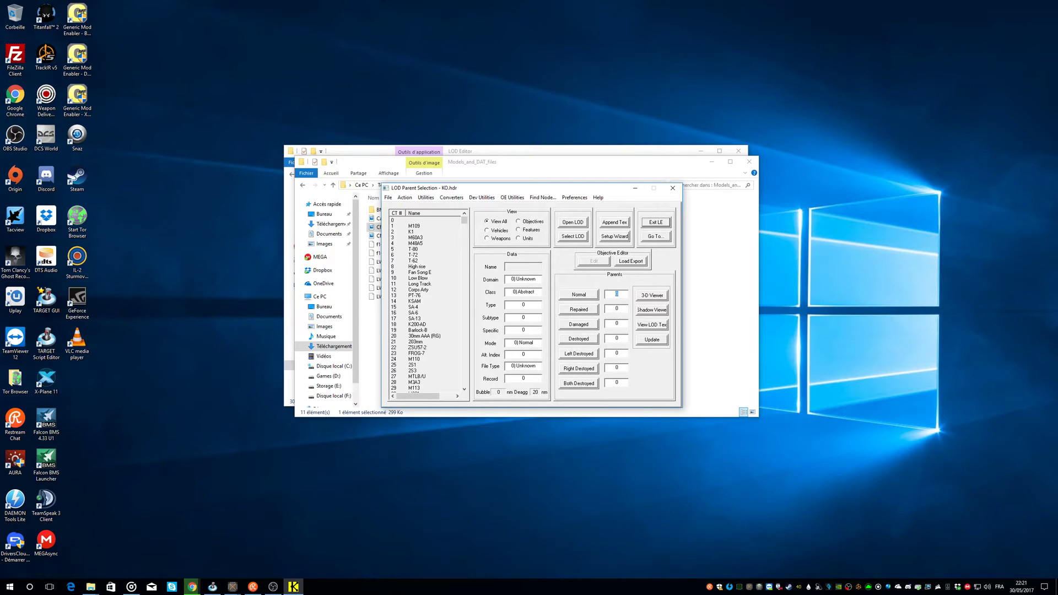
text(1909)
key(Return)
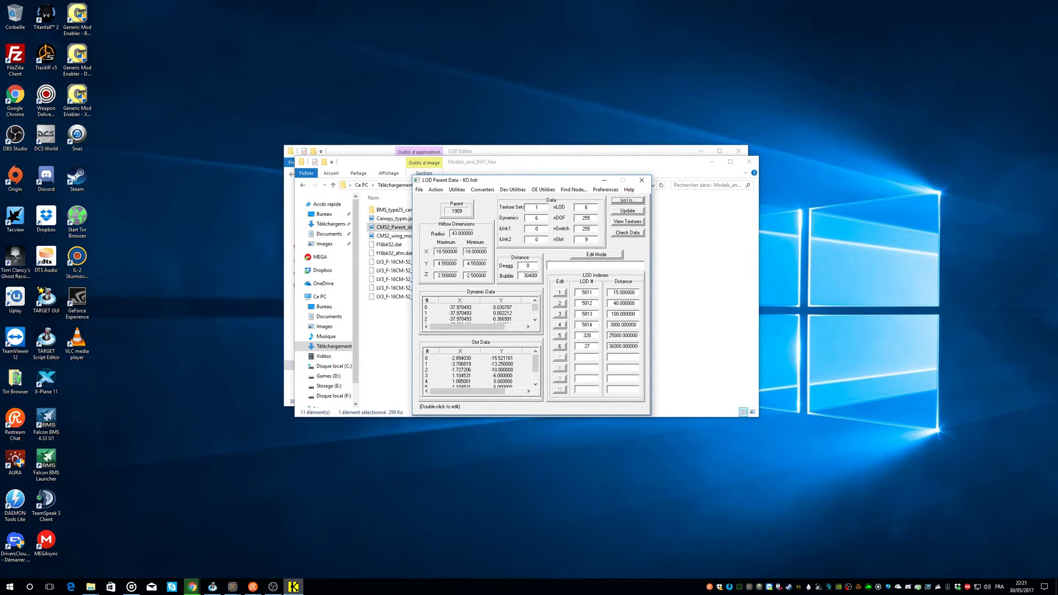
- Review the wing model image entry and LV3_F-16CM-52 LOD files in Models_and_DAT_files, and reopen CM52_Parent_data.jpg for reference
click(90, 587)
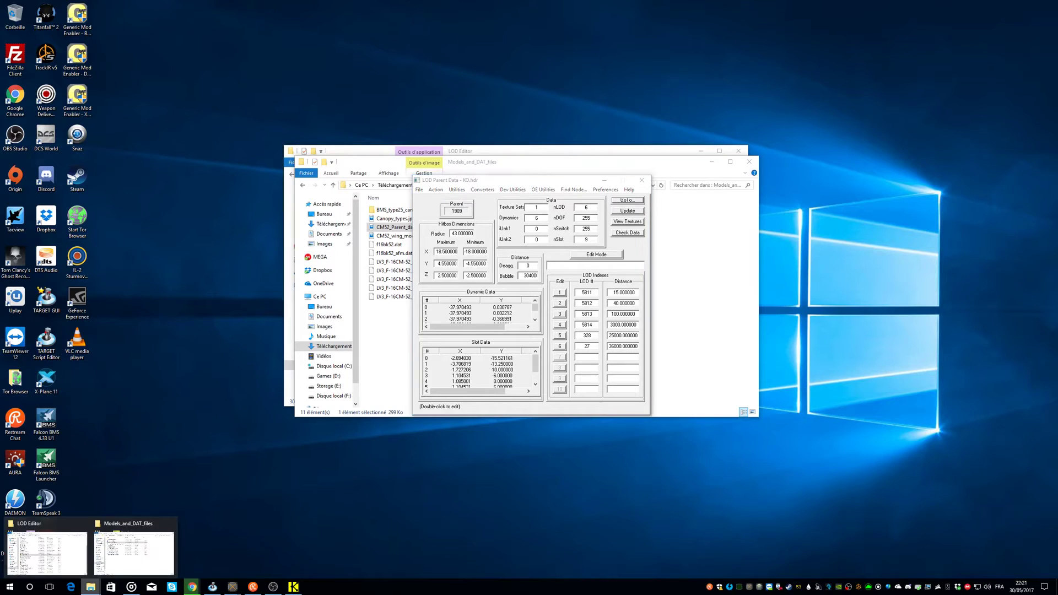
click(134, 554)
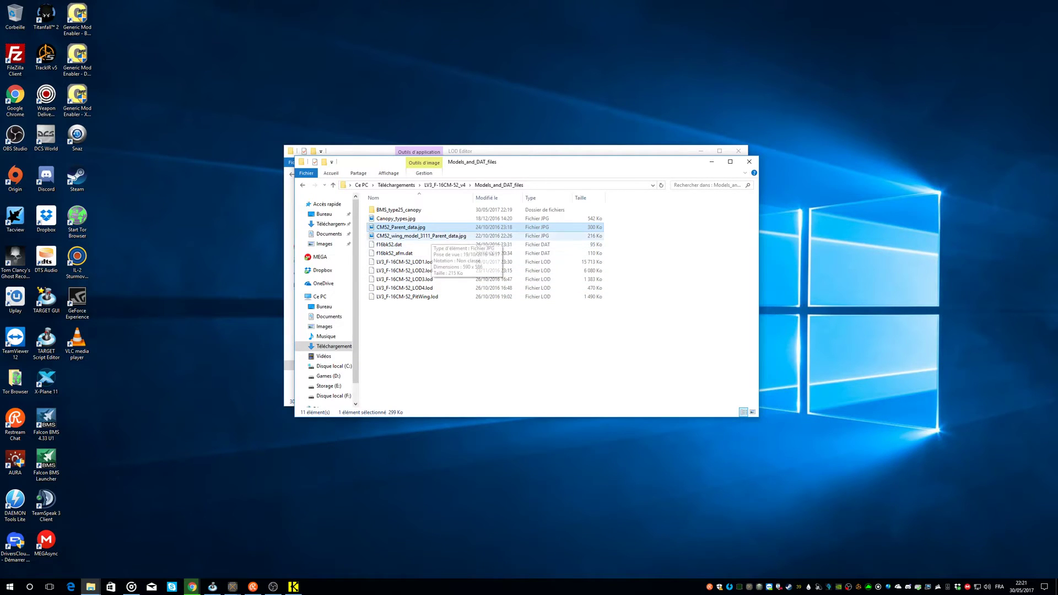
click(422, 236)
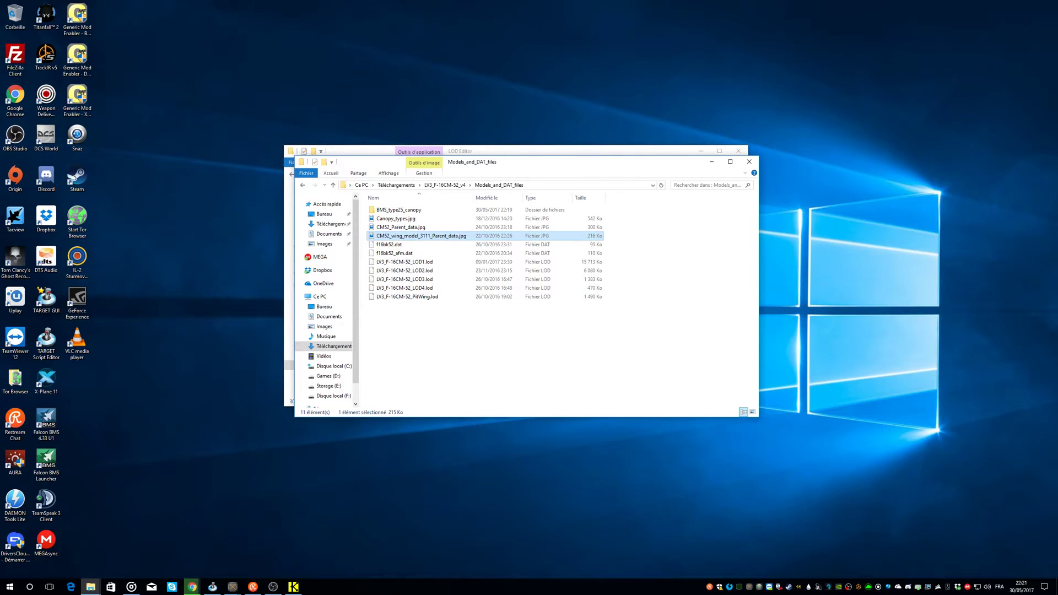
click(405, 263)
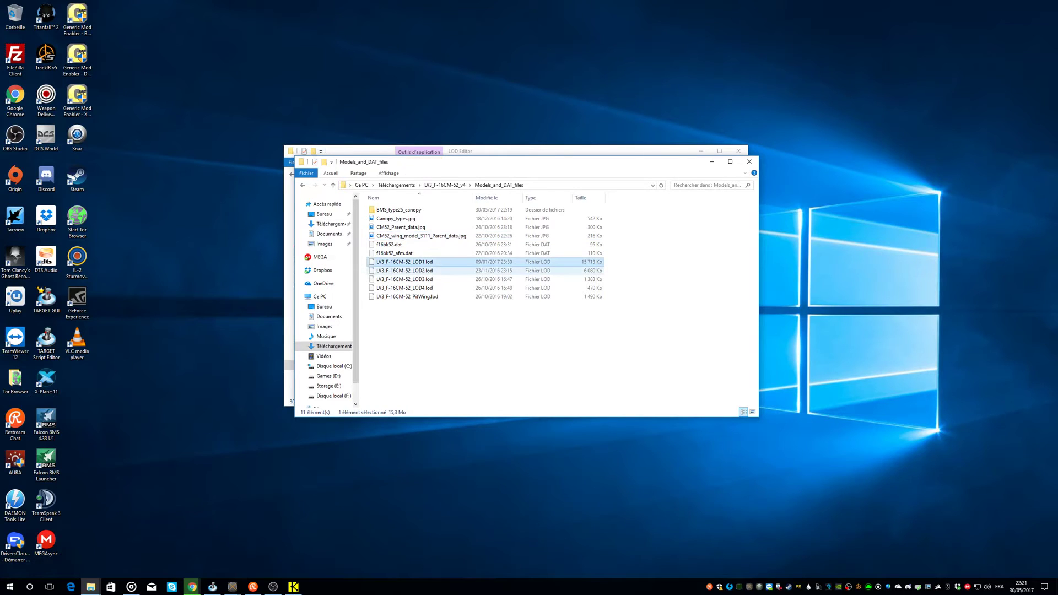
click(402, 280)
click(401, 288)
click(406, 331)
double_click(401, 227)
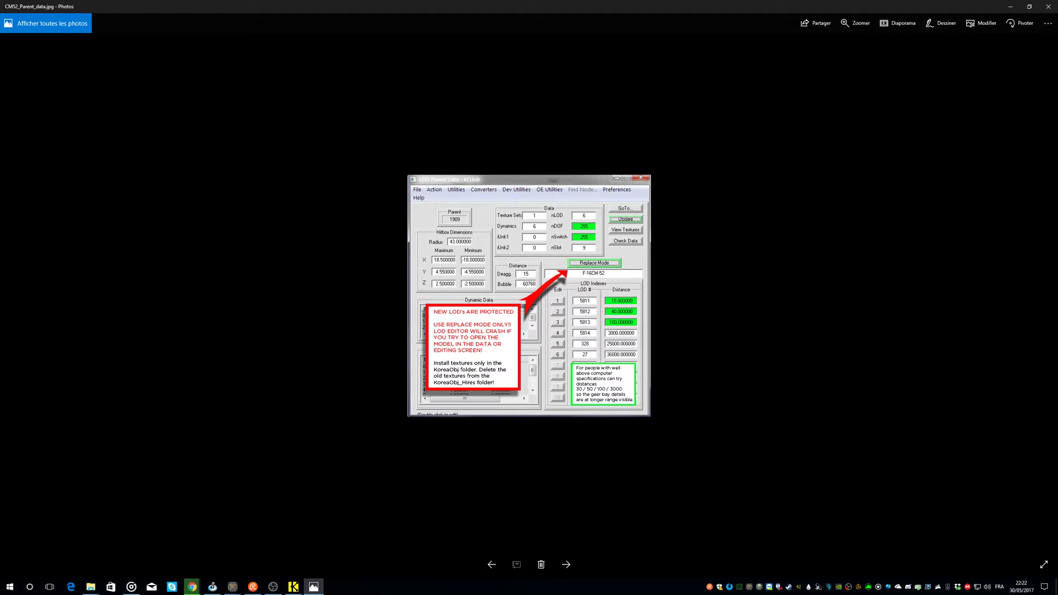
- Switch parent 1909 in LOD Editor to Replace Mode and place its window beside the reference image
click(293, 587)
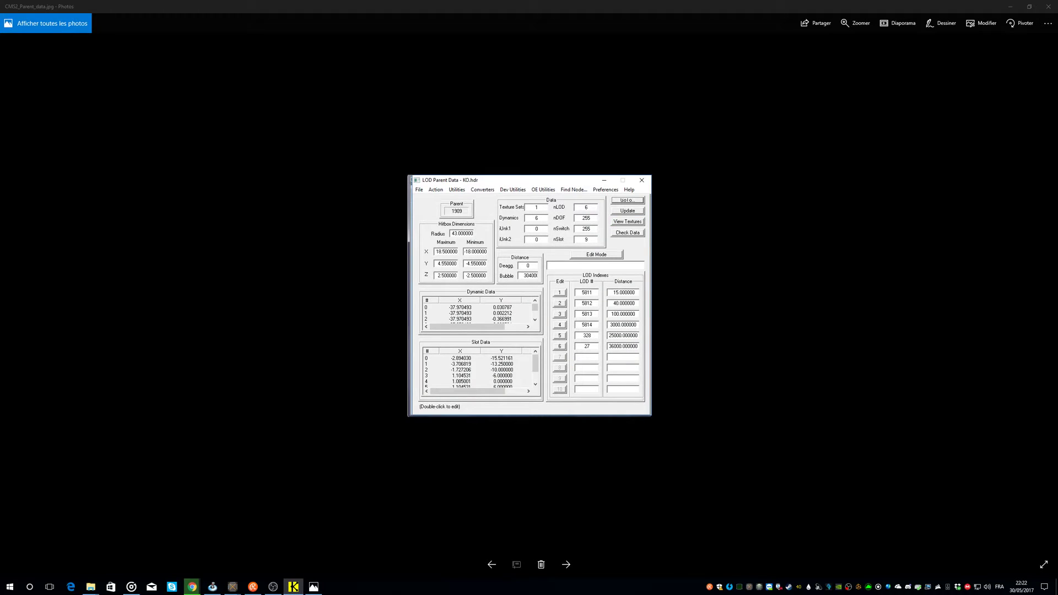
click(596, 254)
mouse_move(522, 184)
mouse_down()
mouse_move(797, 177)
mouse_move(770, 183)
mouse_up()
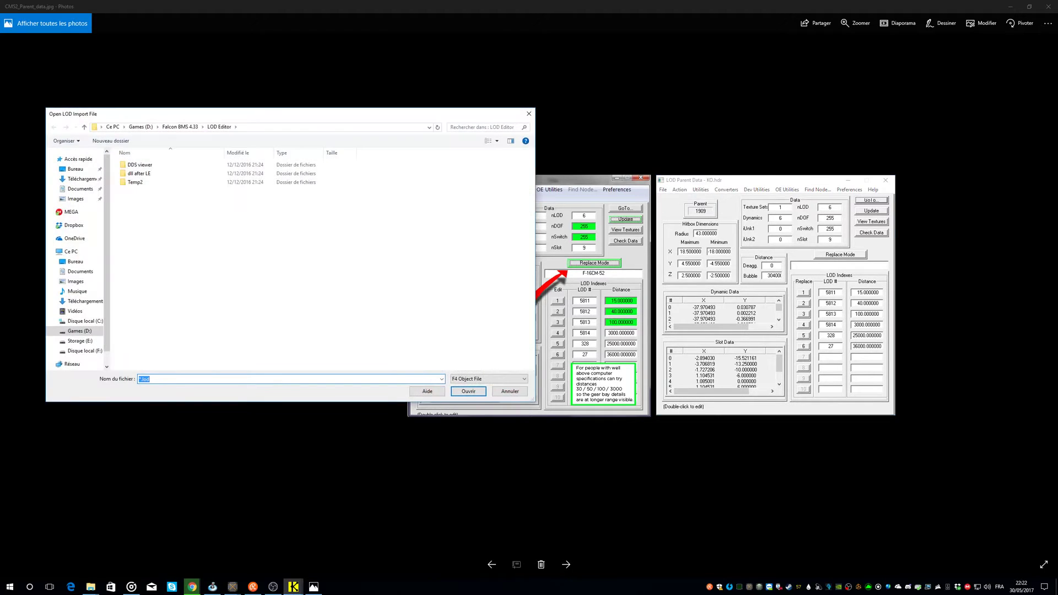
- Replace the first LOD of parent 1909 with LV3_F-16CM-52_LOD1.lod from the downloaded Models_and_DAT_files folder
click(80, 179)
double_click(135, 176)
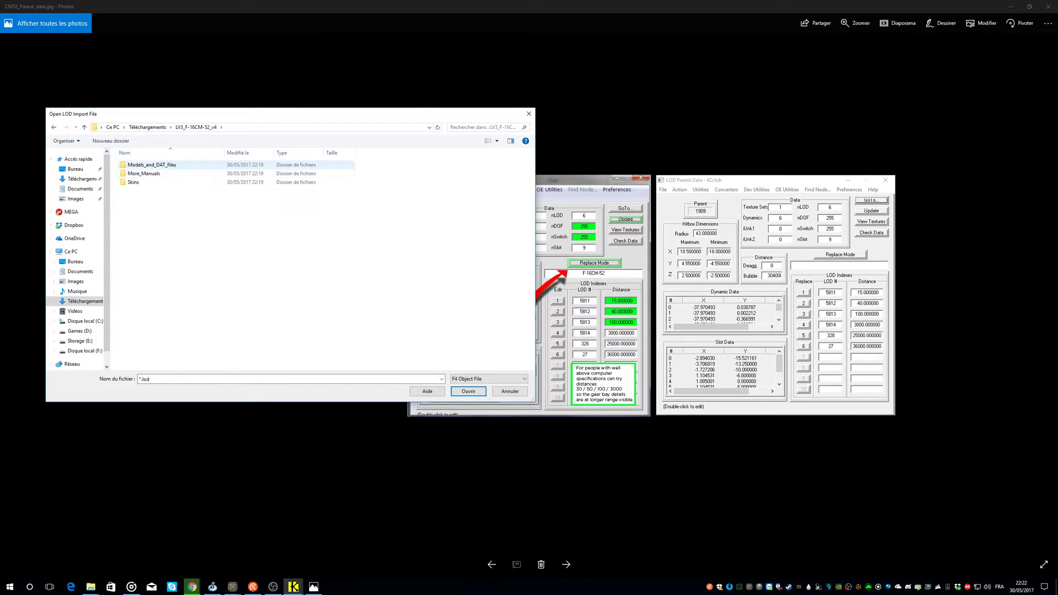
double_click(144, 164)
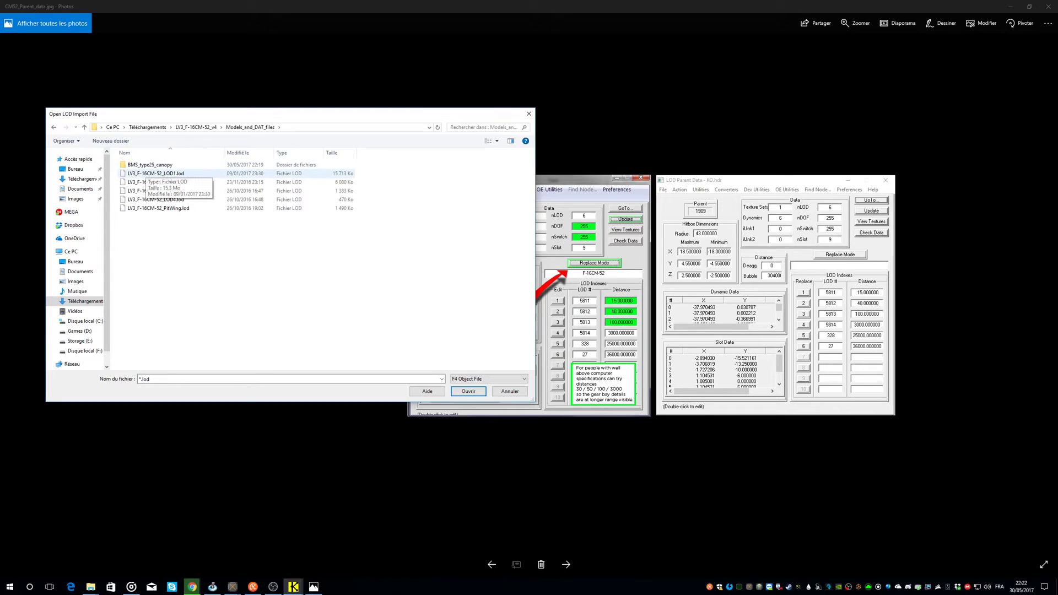
click(144, 174)
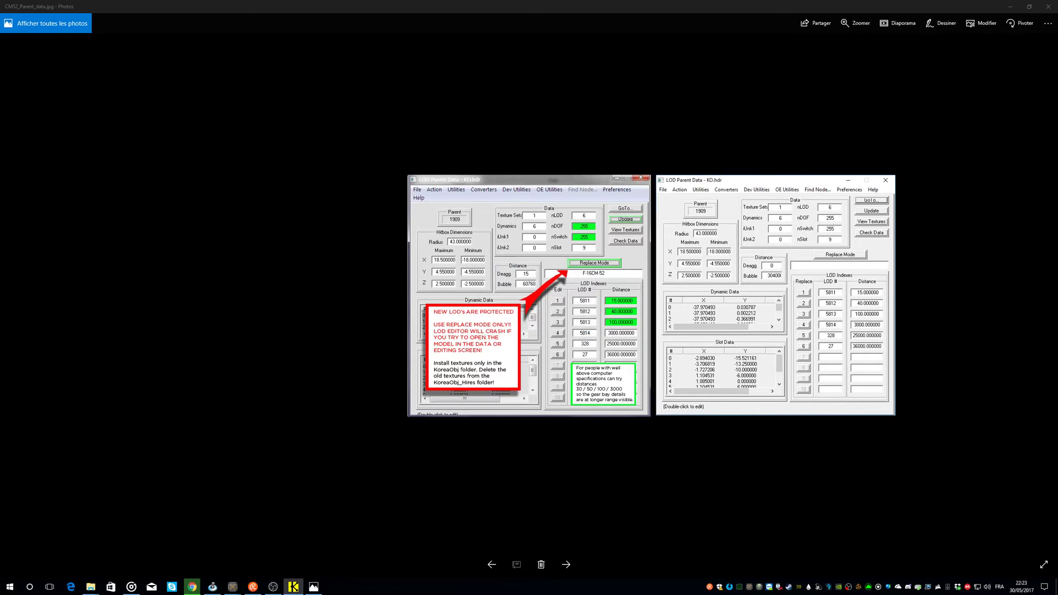
- Replace LODs 2, 3 and 4 of parent 1909 with LV3_F-16CM-52_LOD2.lod, LOD3.lod and LOD4.lod
click(155, 182)
click(155, 190)
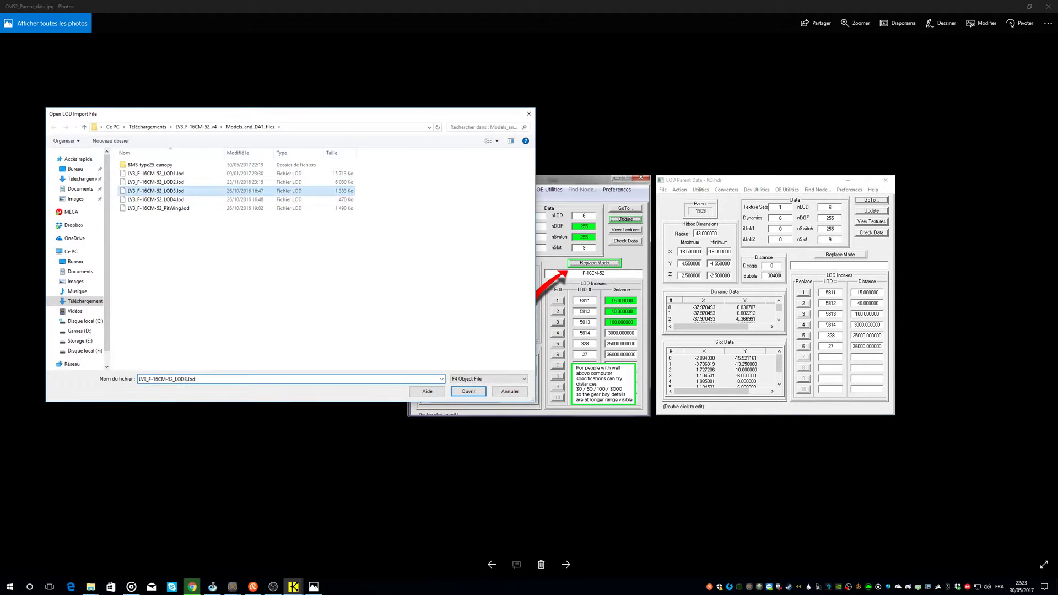
click(468, 392)
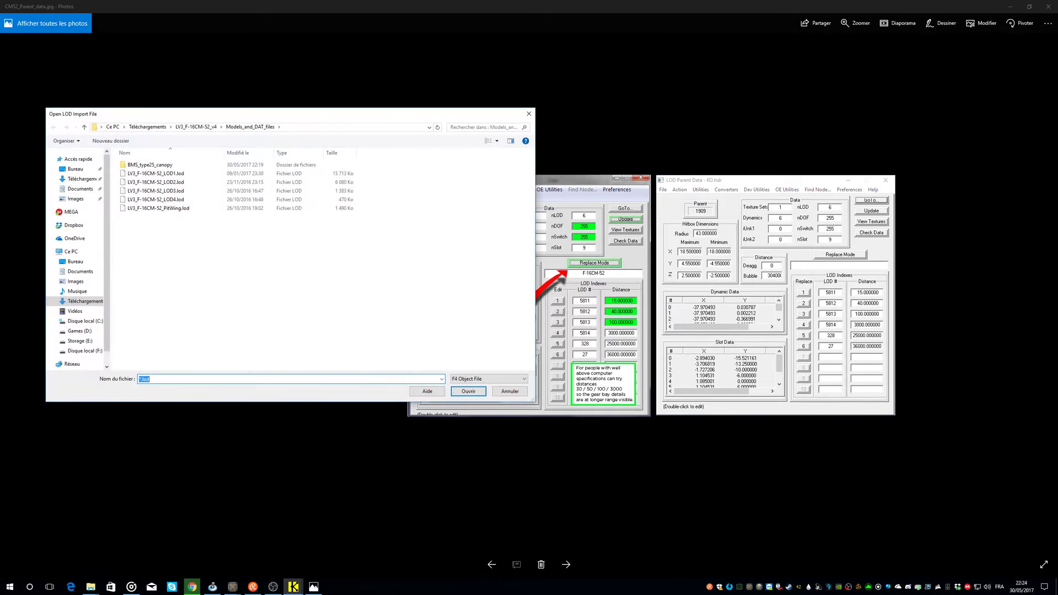
click(155, 199)
click(468, 392)
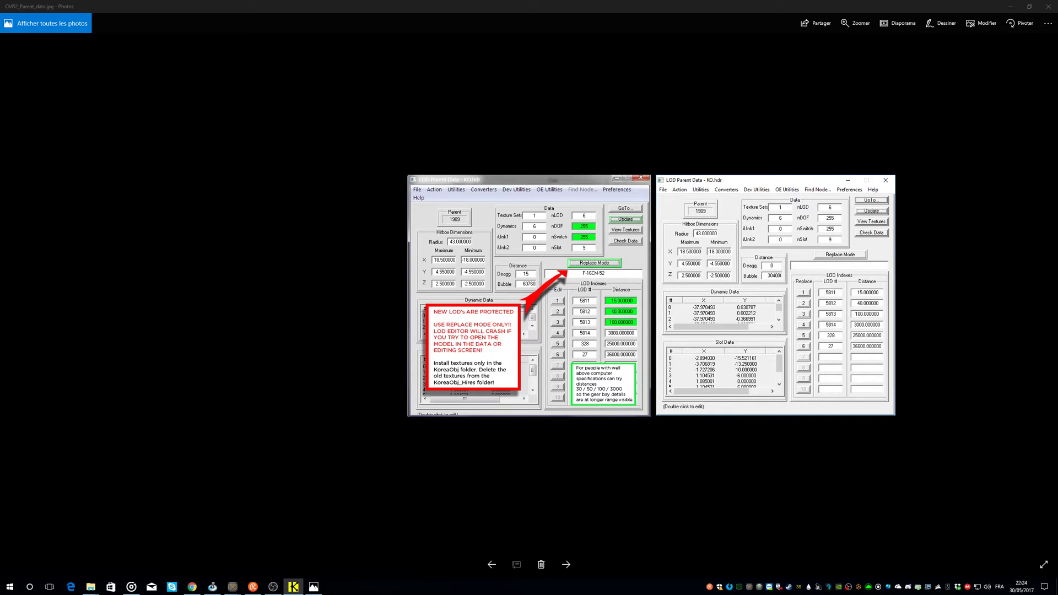
- Return to the CT records in LOD Editor, sort them by name and locate the F-16CM-52 entries
click(871, 200)
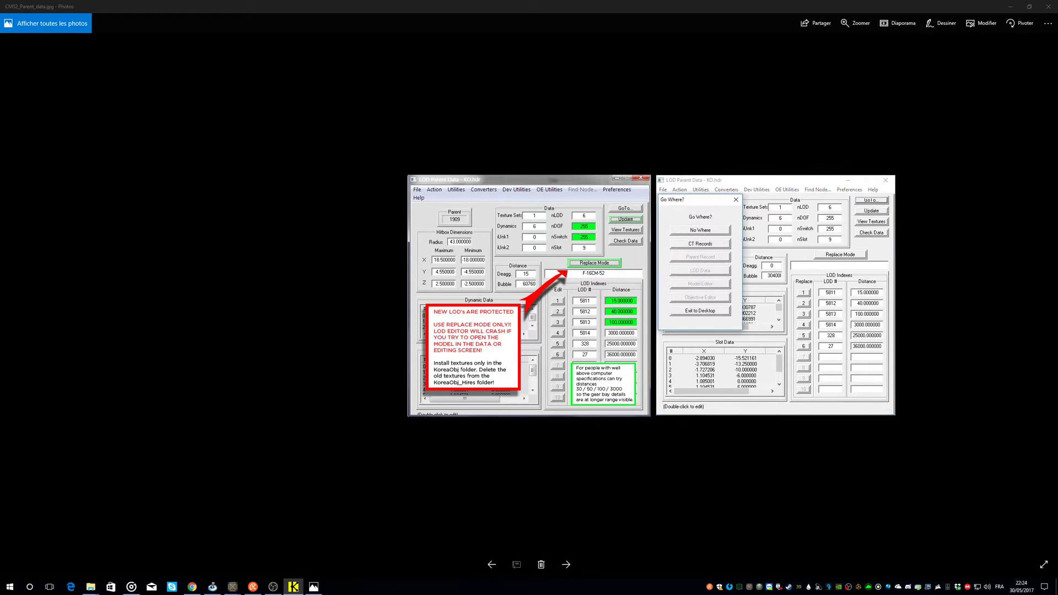
click(700, 243)
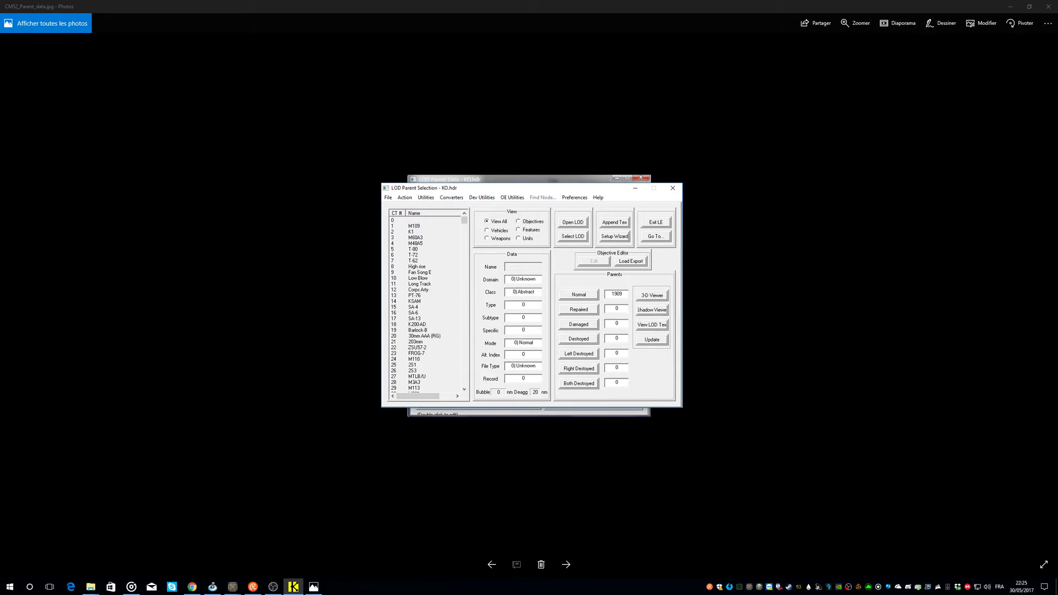
scroll(429, 303, down, 20)
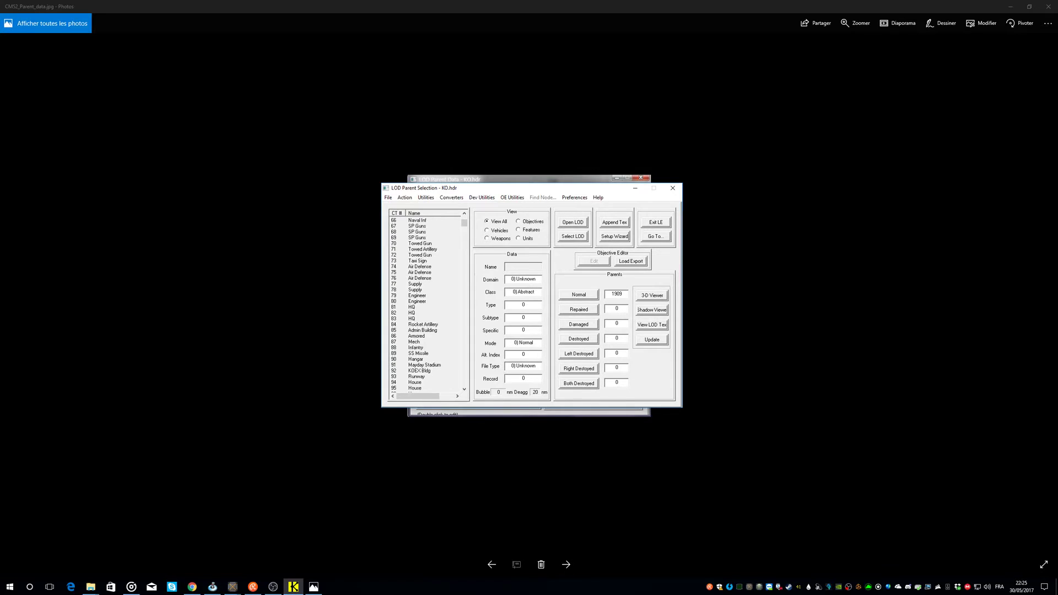
drag(464, 225, 464, 299)
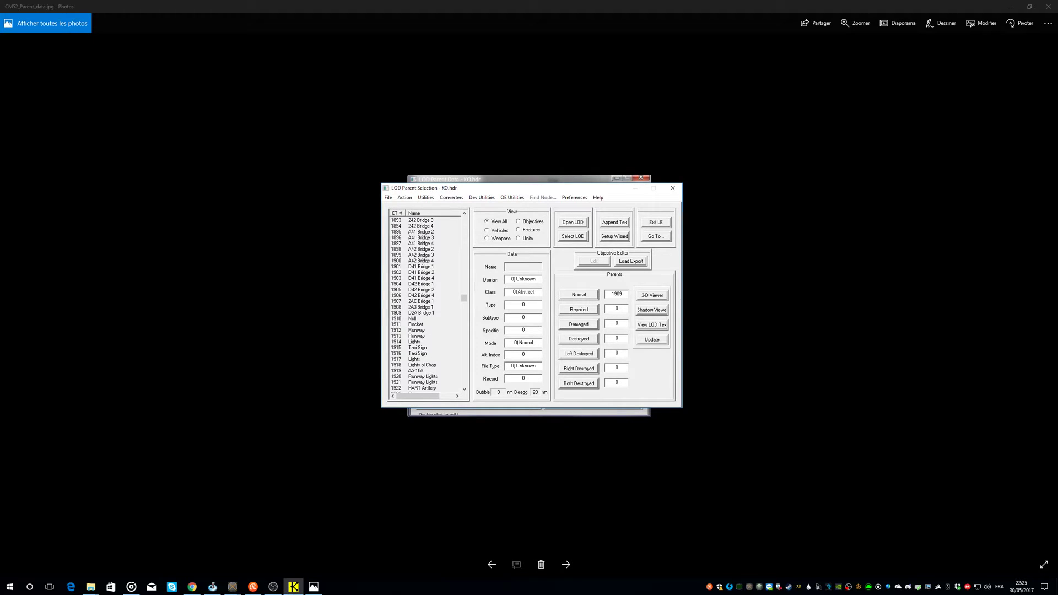
click(425, 214)
scroll(428, 303, up, 5)
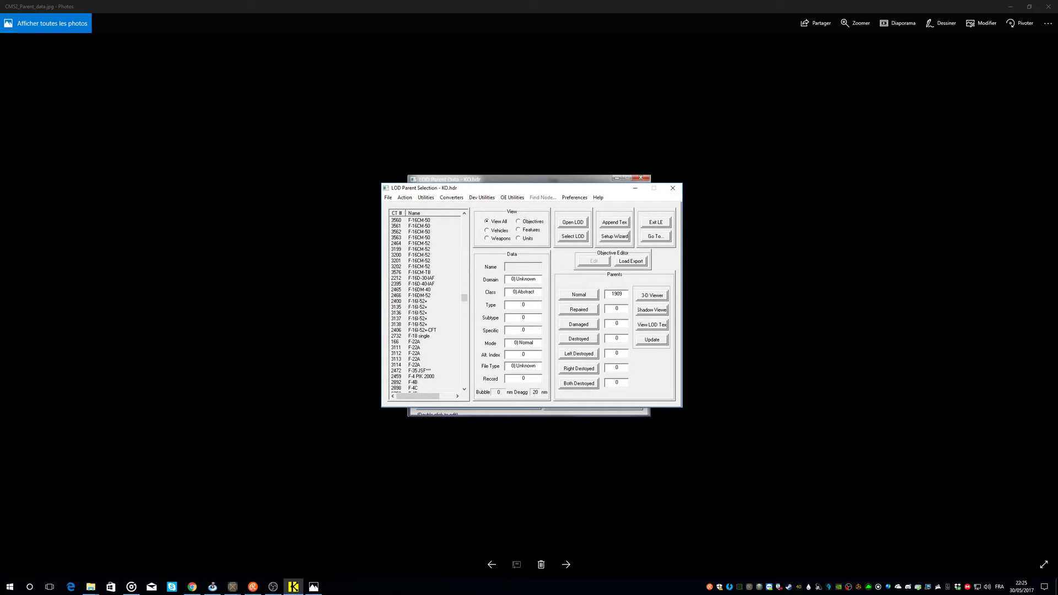
- Close the CM52_Parent_data.jpg reference image
key(alt+Tab)
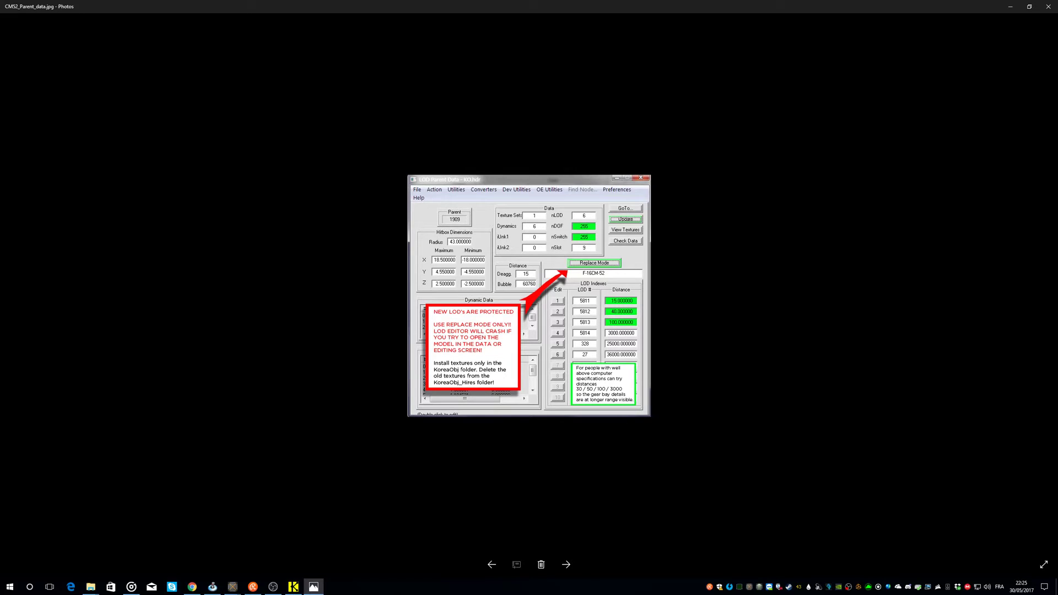
click(1048, 6)
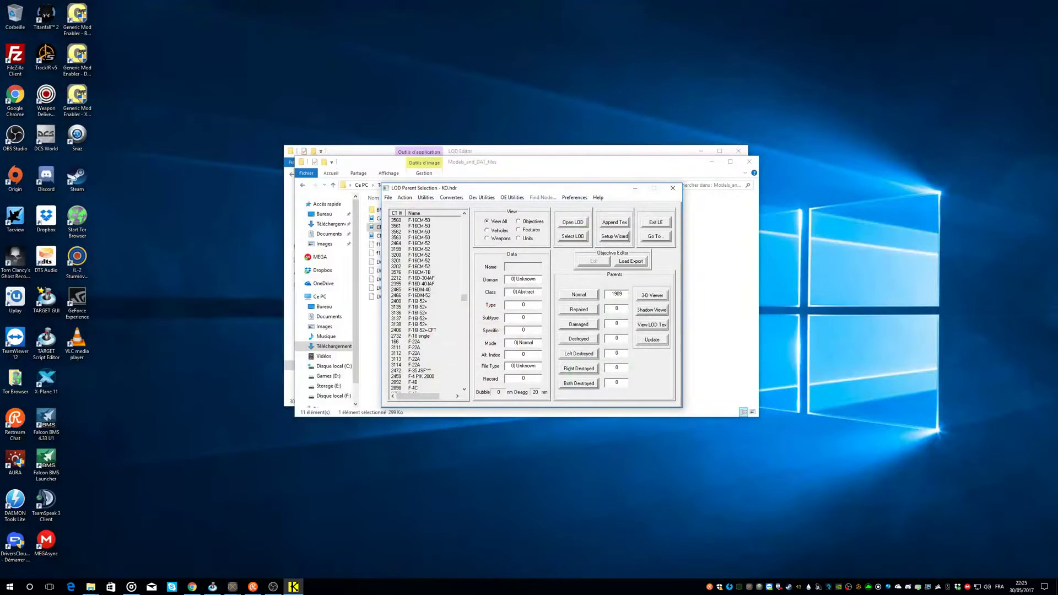
key(alt+Tab)
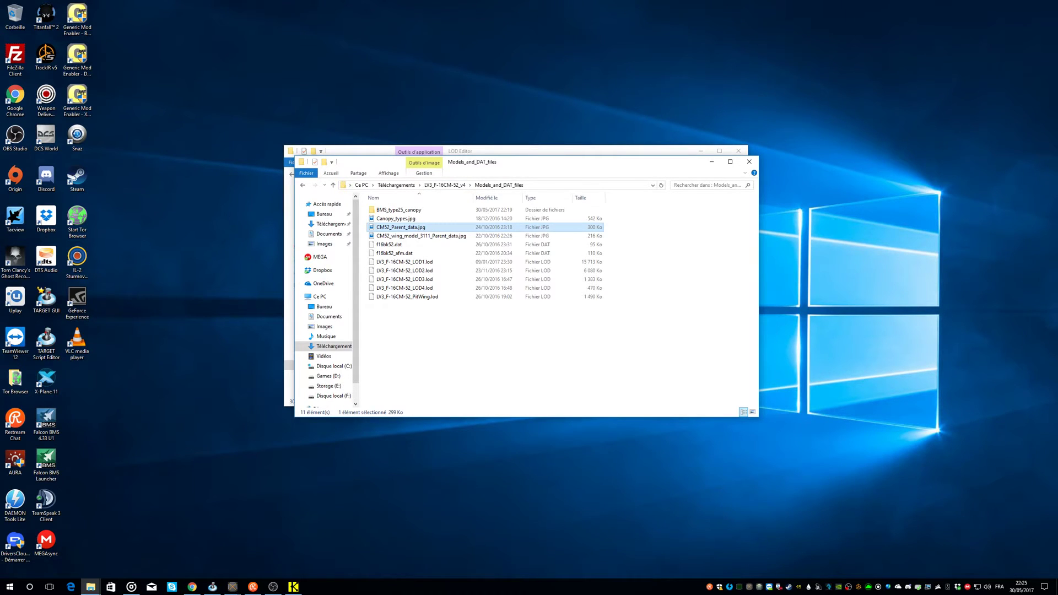
- Try to open the normal parent of F-16CM-52 record 2464 and dismiss the load errors
click(420, 220)
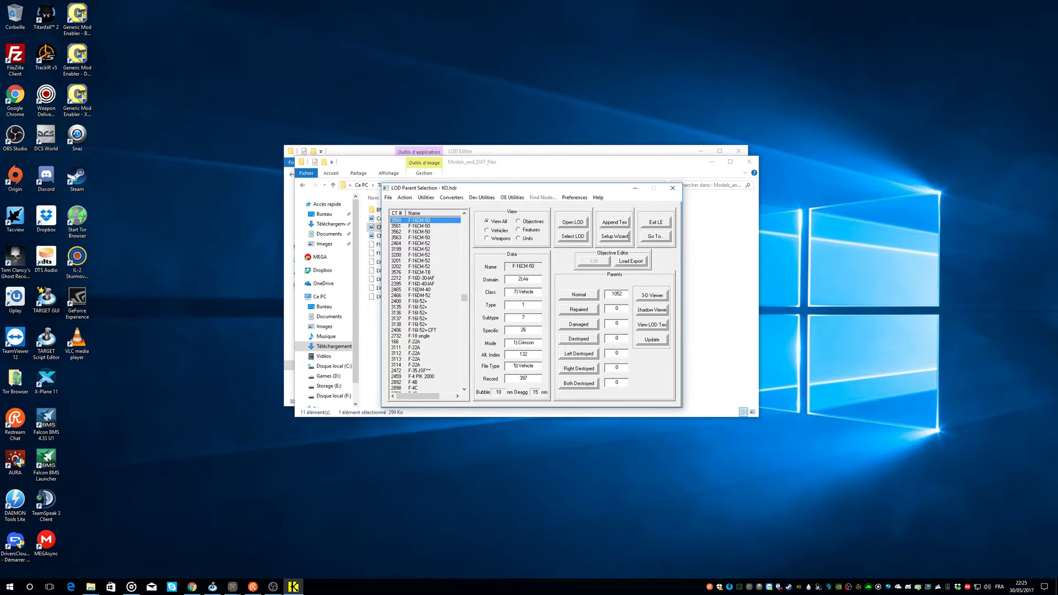
click(420, 243)
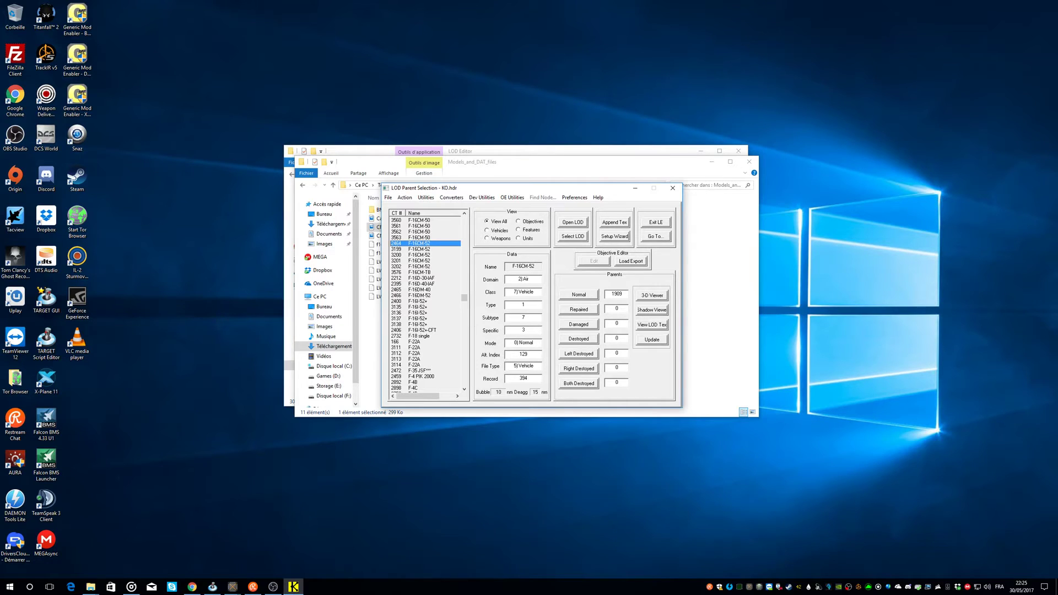
click(579, 295)
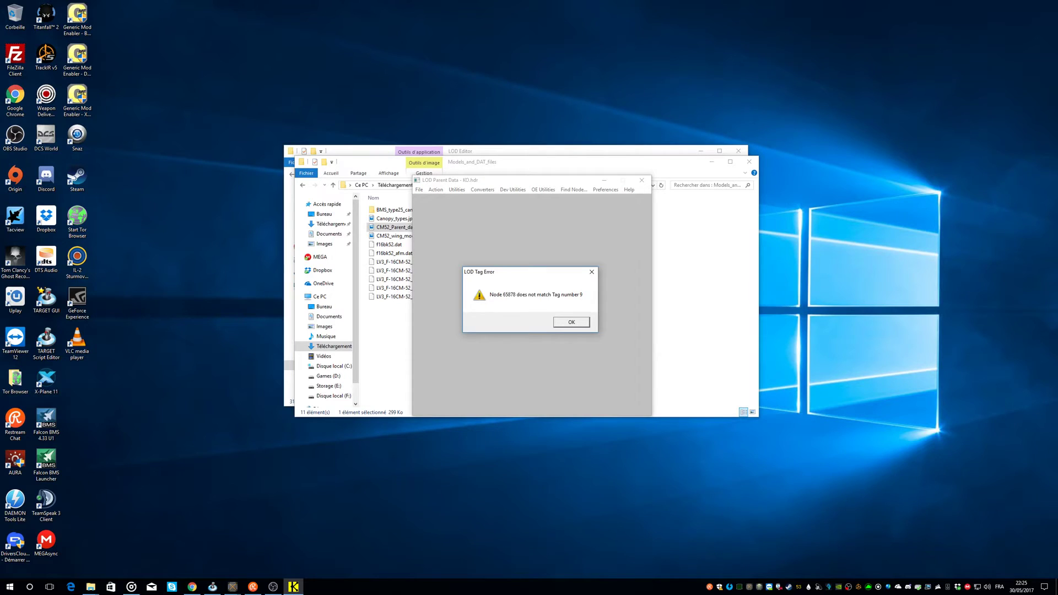
key(Return)
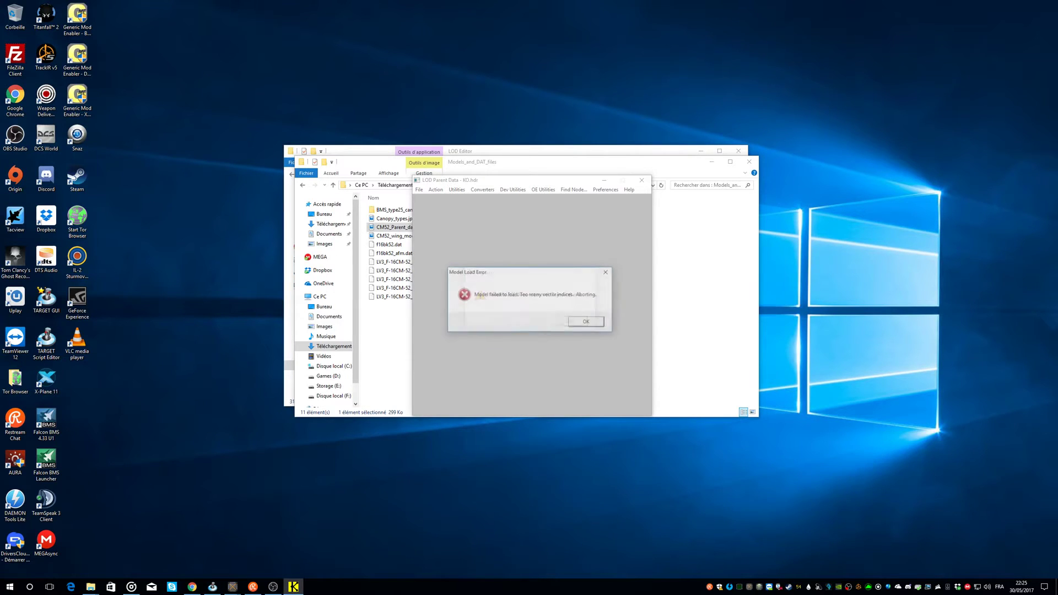
key(Return)
key(Return)
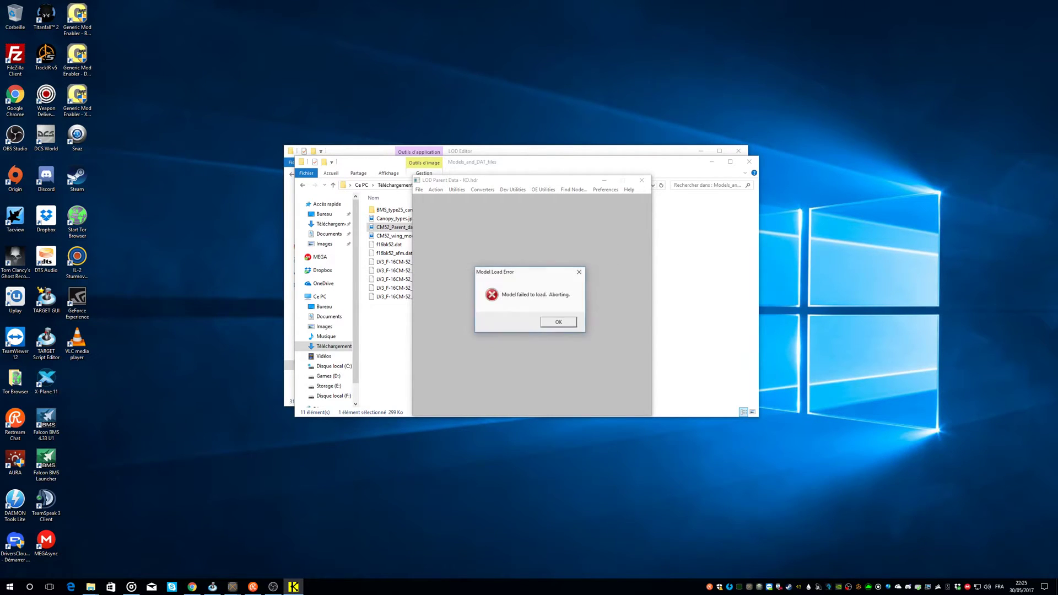
key(Return)
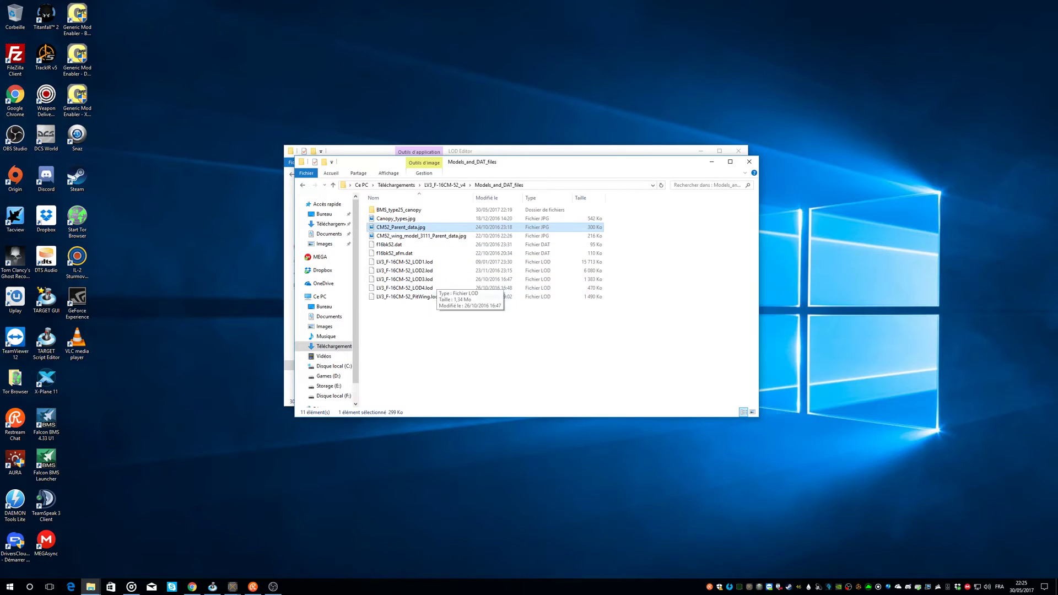
- Restart LODEditor.exe from the LOD Editor folder and load KoreaObj.HDR from the Falcon BMS 4.33 objects folder
click(375, 151)
double_click(389, 287)
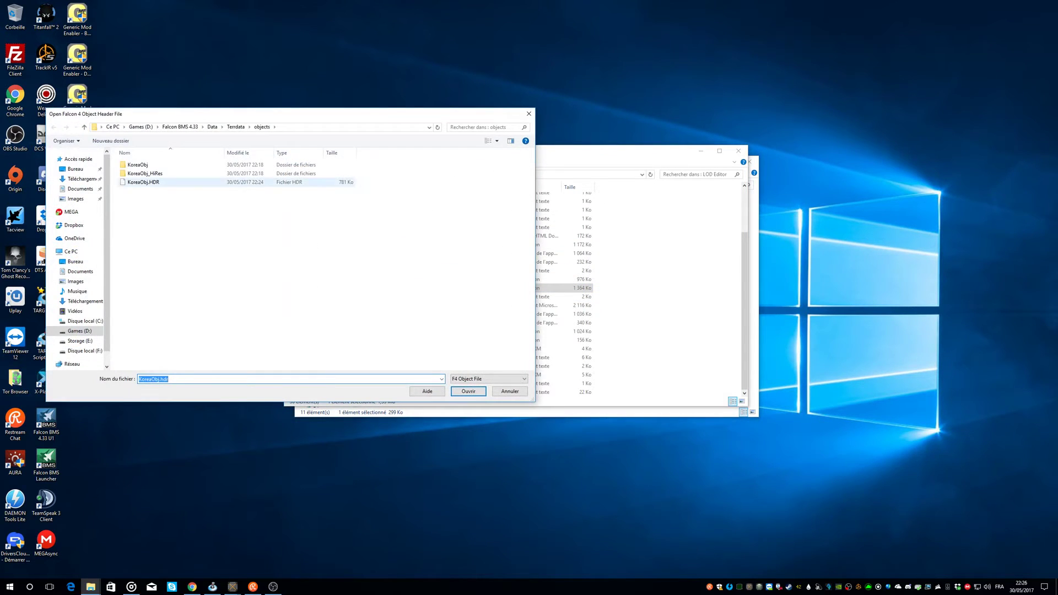
click(144, 182)
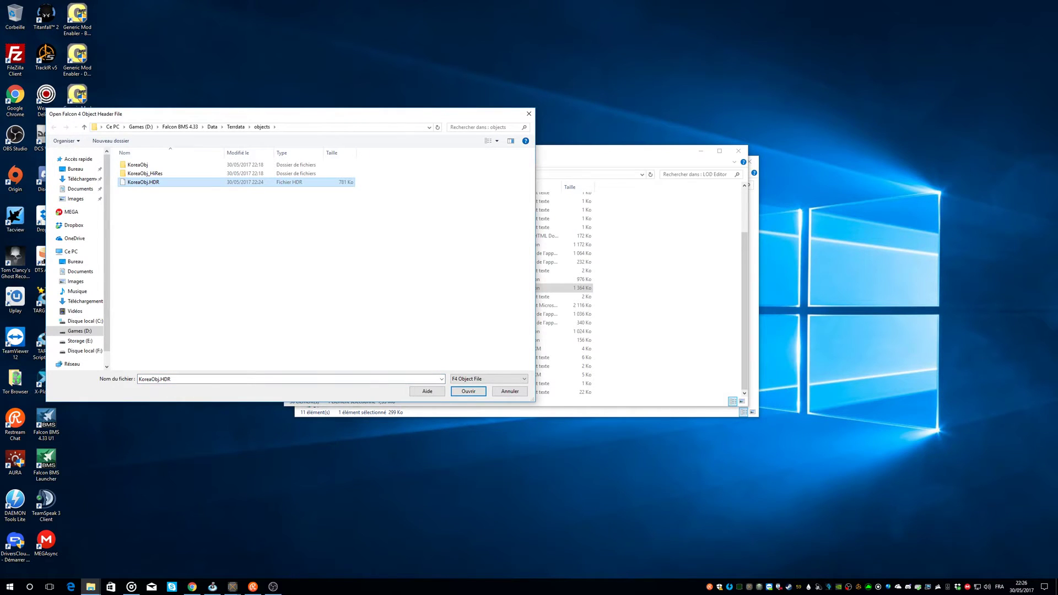
key(Return)
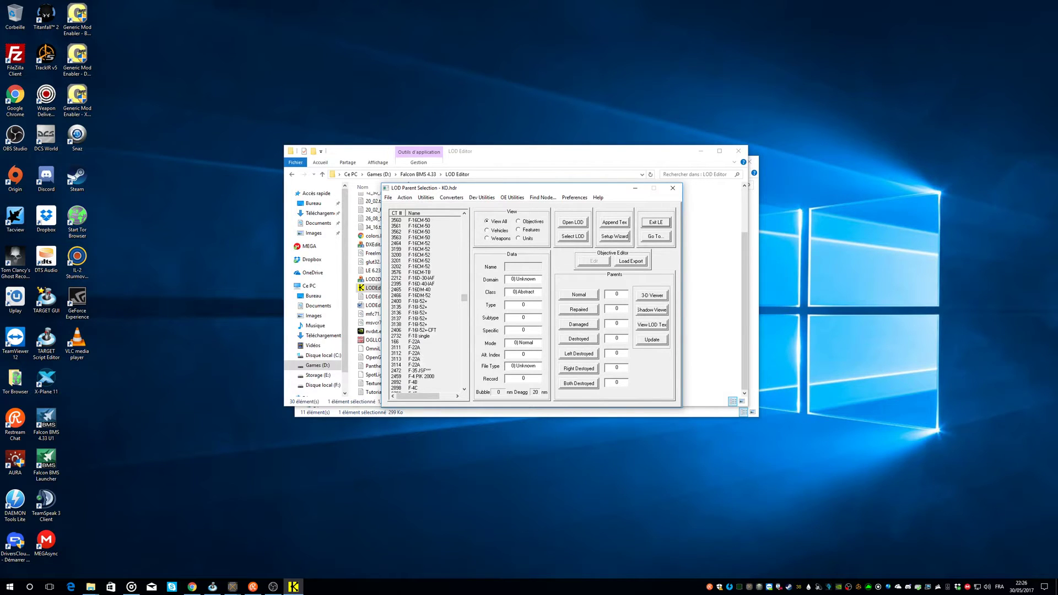
- Compare the mode and normal parent number across the F-16CM-52 records 2464 and 3199 to 3202
click(419, 296)
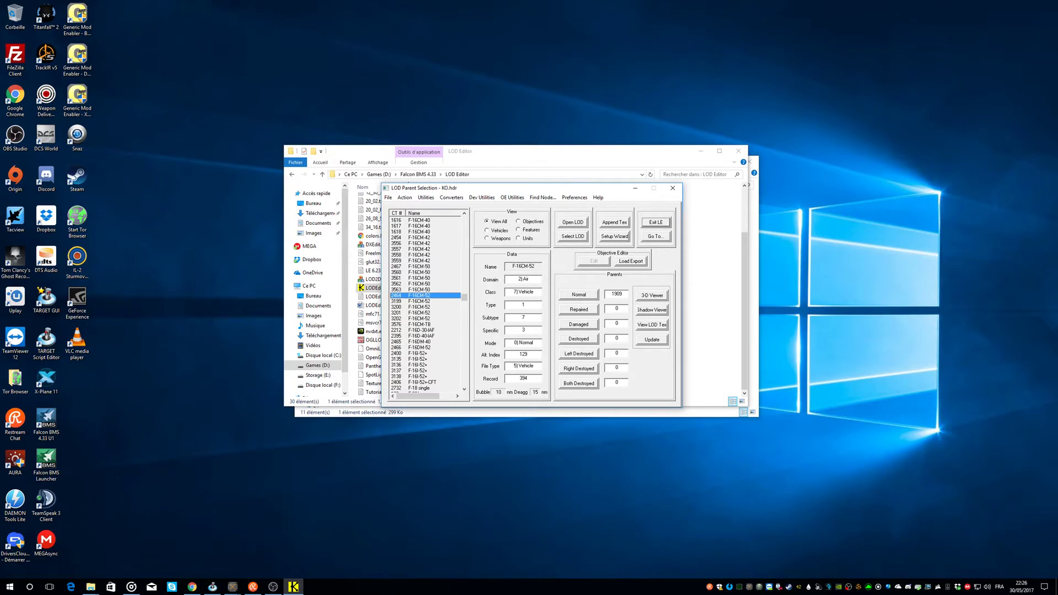
key(Down)
key(Down)
key(Down)
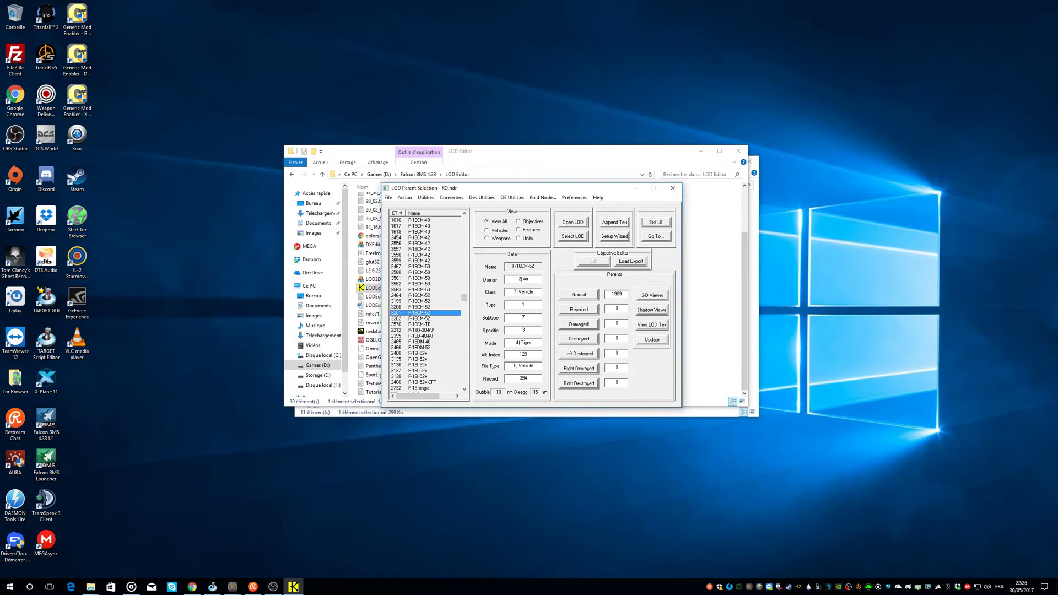
key(Down)
key(Up)
key(Up)
key(Up)
key(Up)
key(Down)
key(Up)
key(Down)
key(Down)
key(Down)
key(Down)
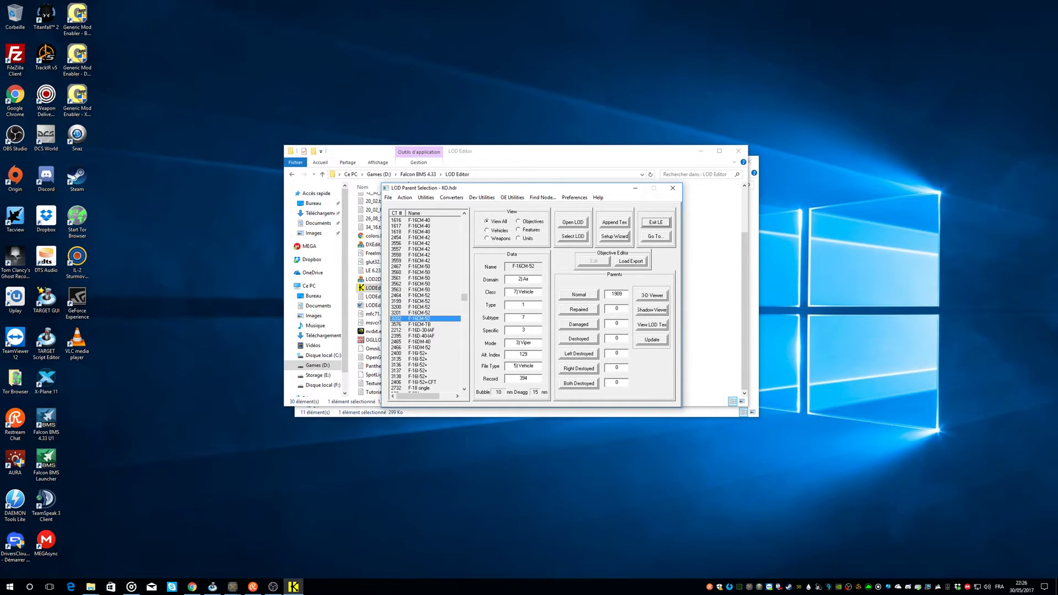
key(Up)
key(Up)
key(Up)
key(Up)
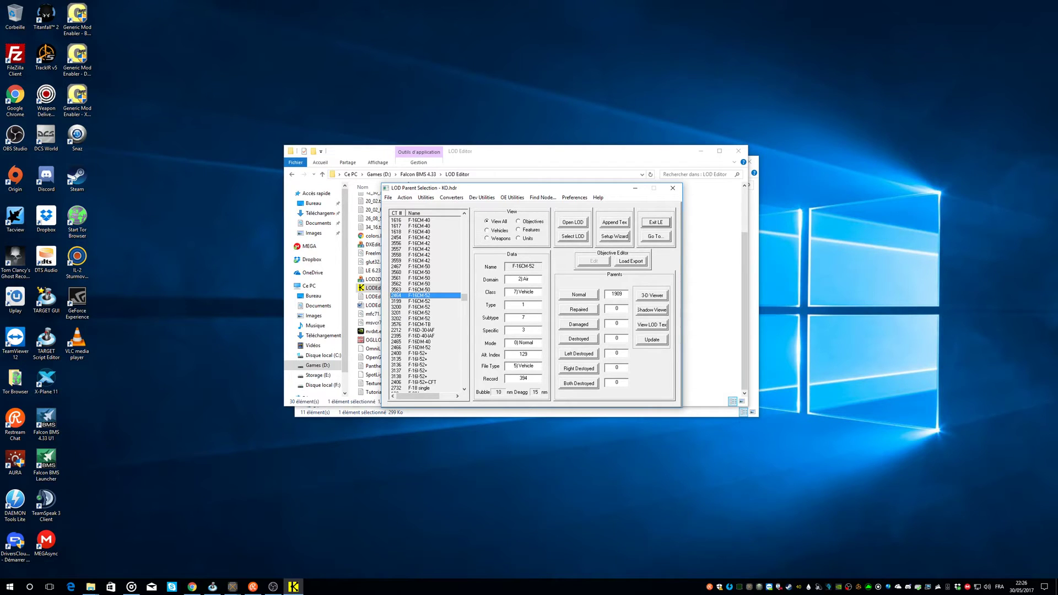
- Open the normal parent of record 2464 in Replace Mode and replace its first LOD with LV3_F-16CM-52_LOD1.lod
click(579, 295)
click(579, 294)
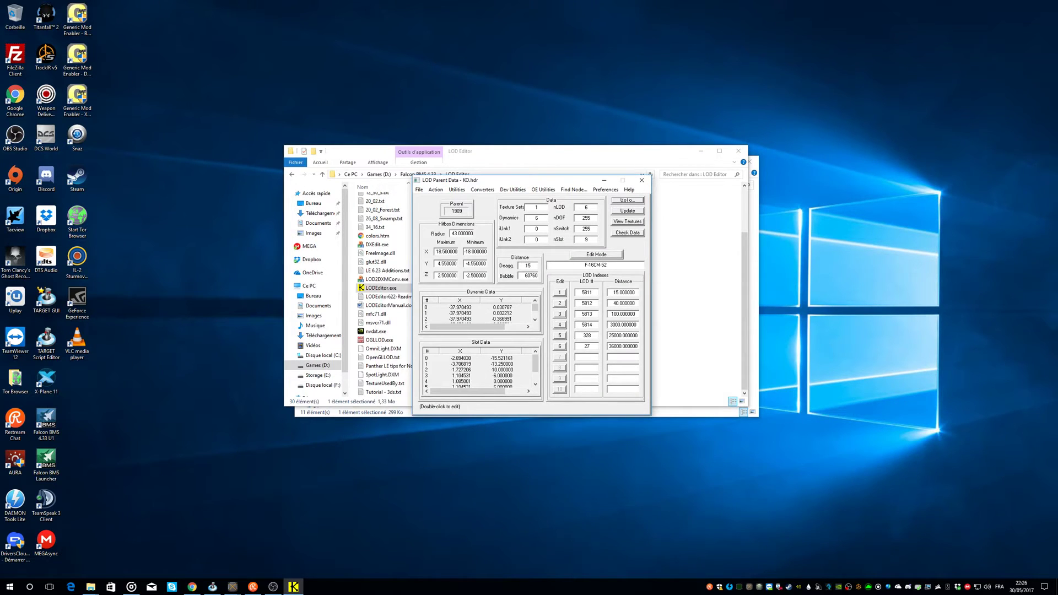
click(596, 254)
click(560, 292)
click(156, 173)
click(469, 391)
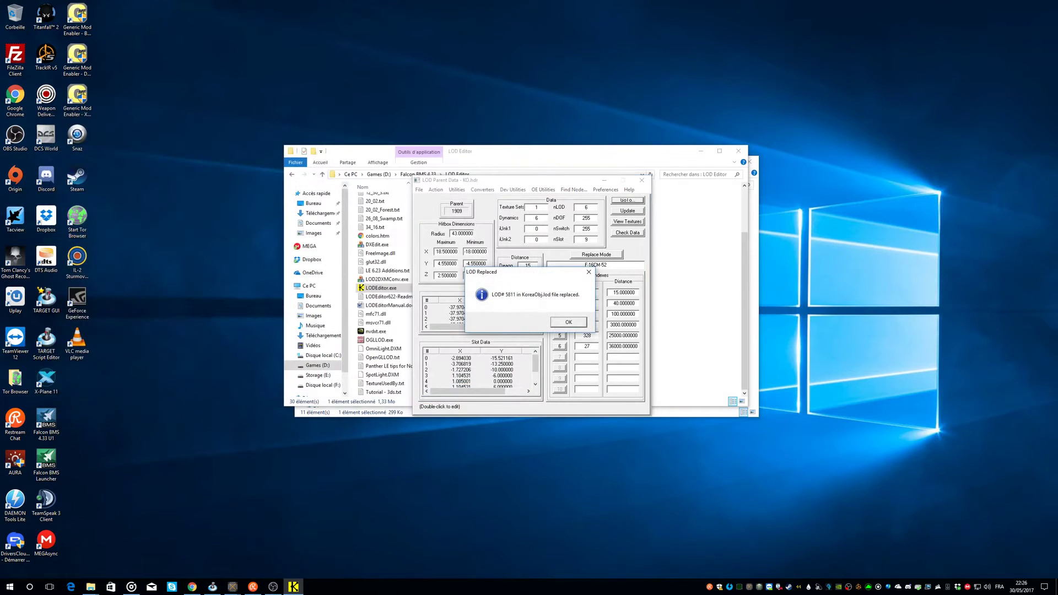
key(Return)
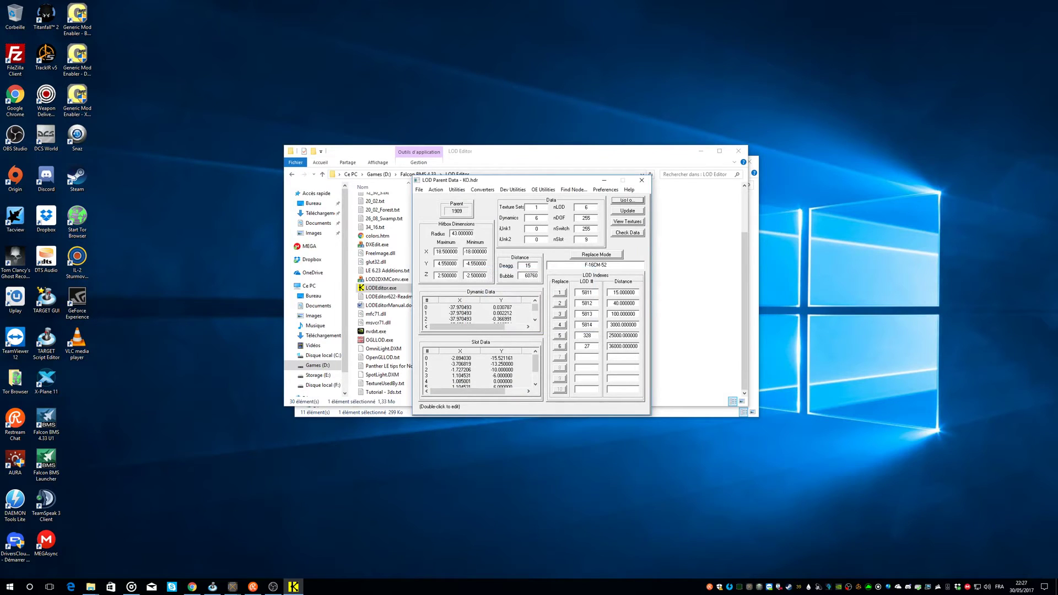
- Replace the second, third and fourth LODs of parent 1909 with LV3_F-16CM-52_LOD2.lod, LOD3.lod and LOD4.lod
click(560, 303)
click(157, 182)
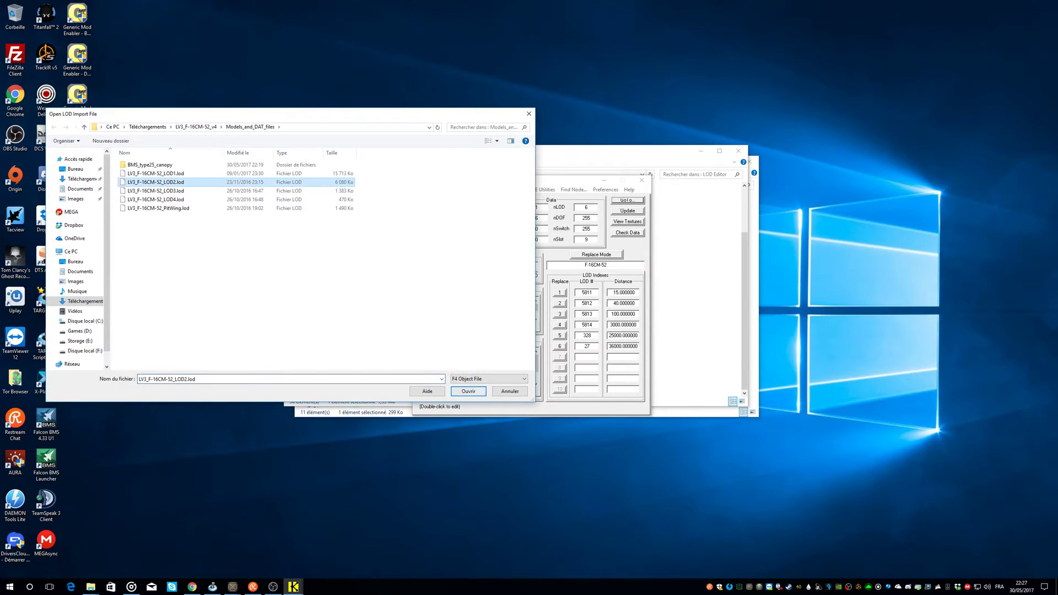
key(Return)
key(Return)
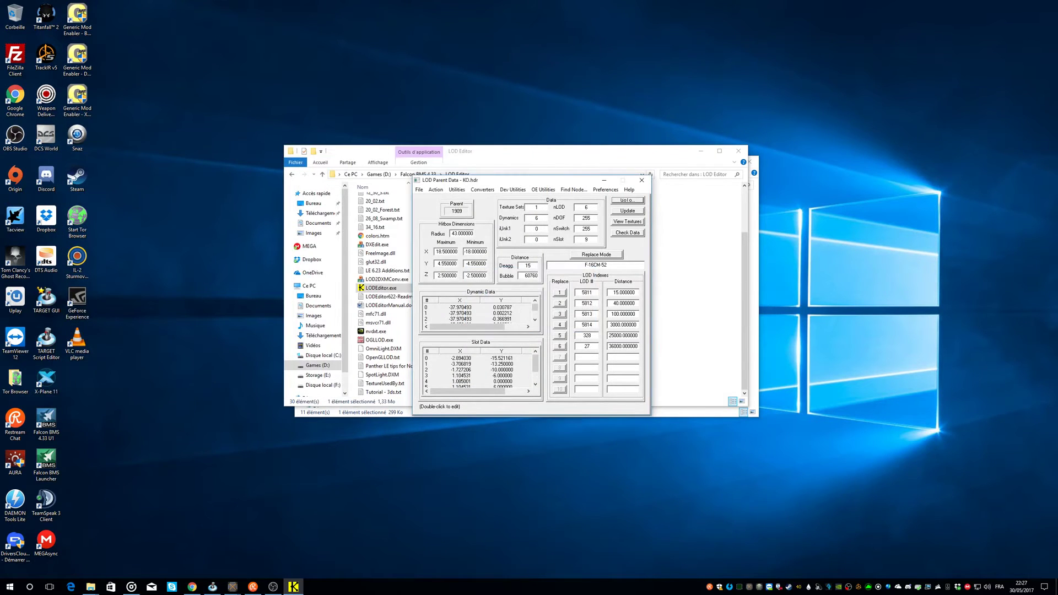
click(559, 314)
click(157, 191)
key(Return)
key(Return)
click(560, 325)
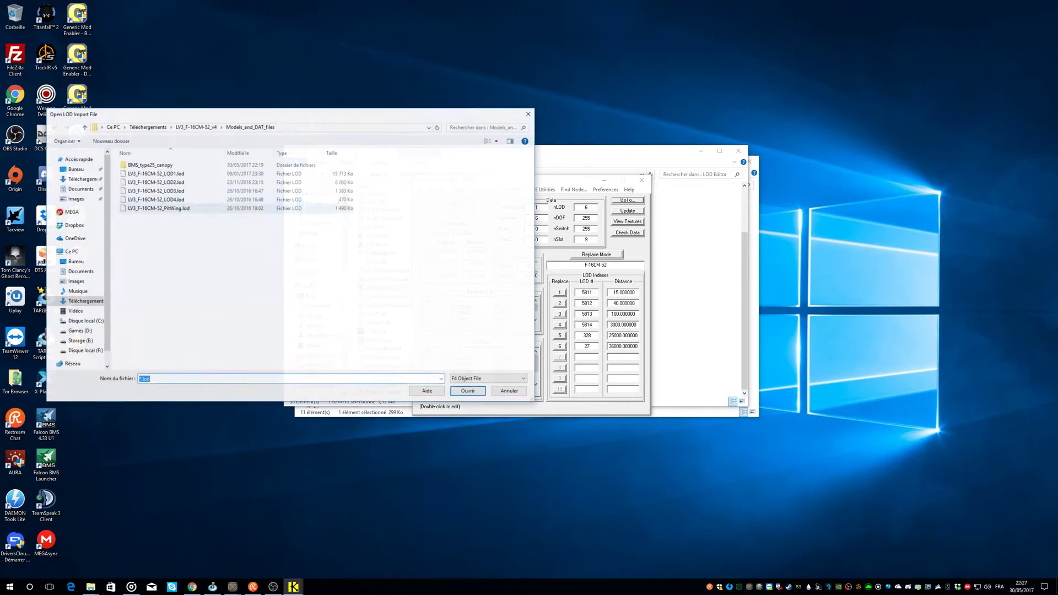
click(156, 200)
click(467, 390)
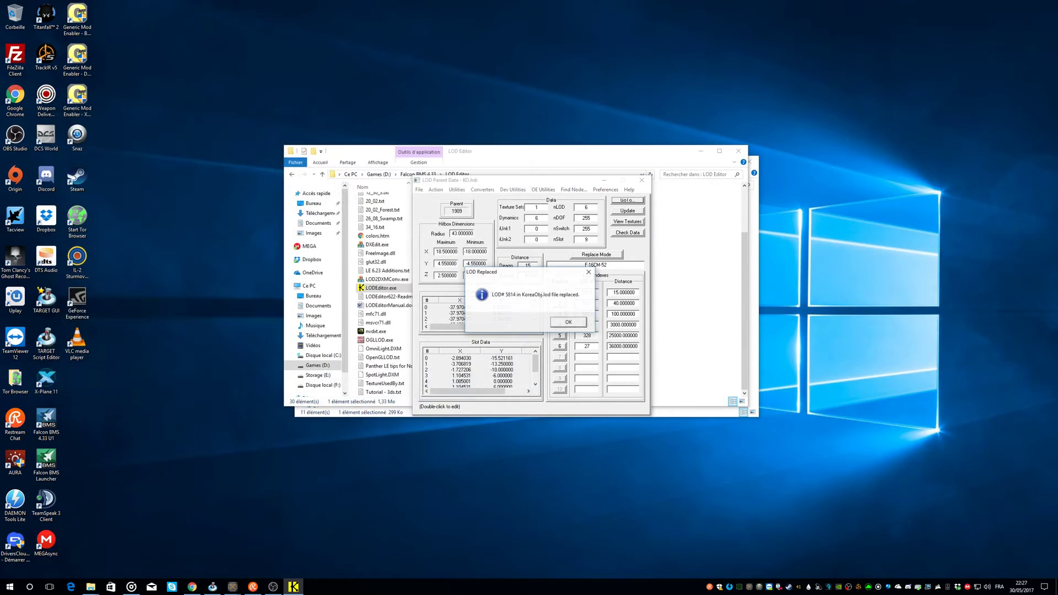
key(Return)
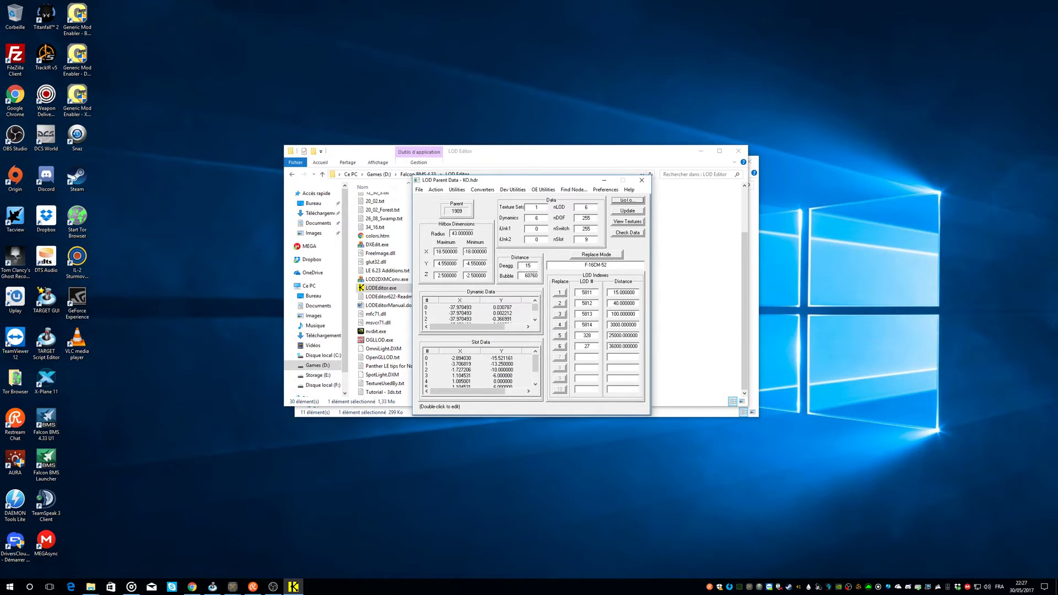
- Update parent 1909 and go back to the CT records
click(628, 211)
click(627, 201)
click(457, 244)
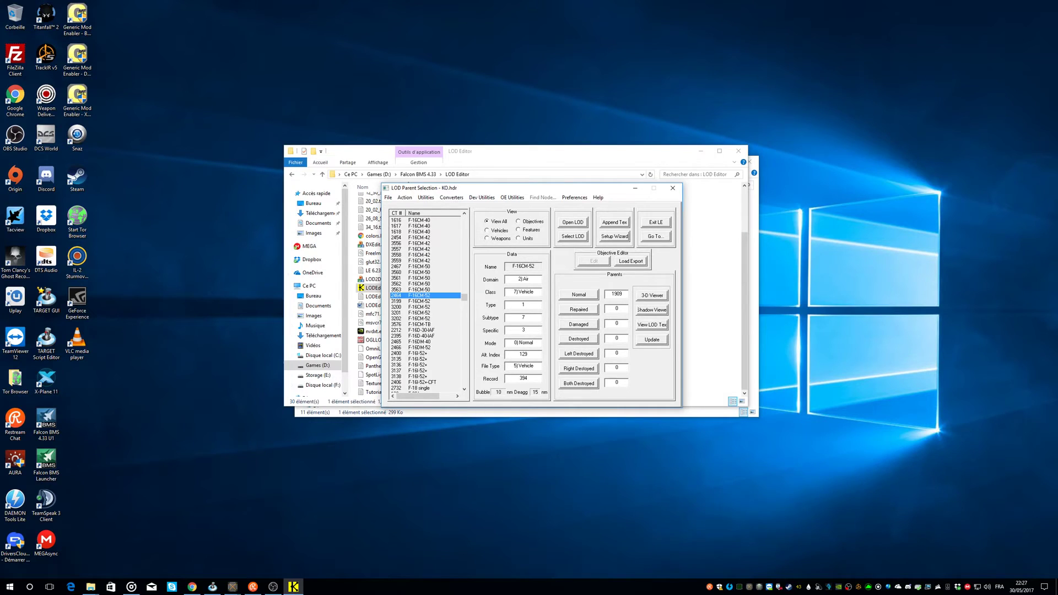
- Open CM52_wing_model_3111_Parent_data.jpg from Models_and_DAT_files as a reference and bring LOD Editor in front of it
mouse_move(91, 587)
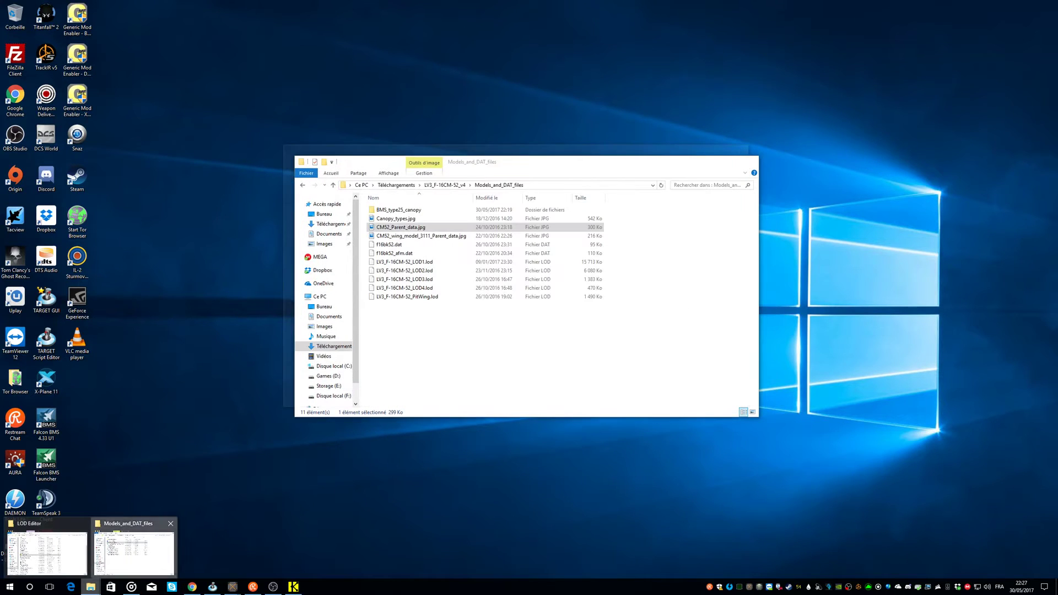
click(134, 552)
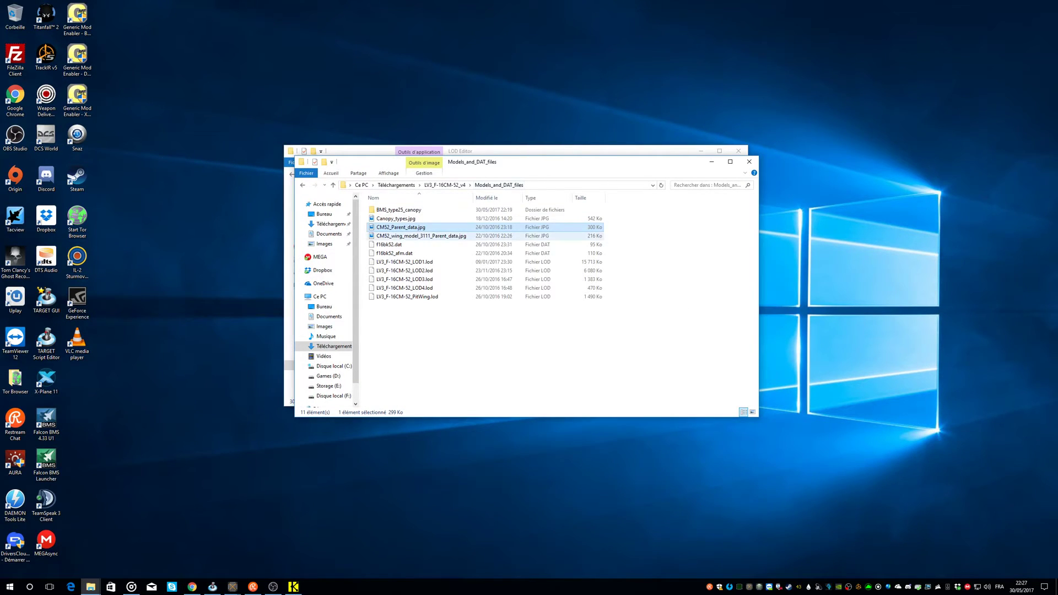
click(414, 236)
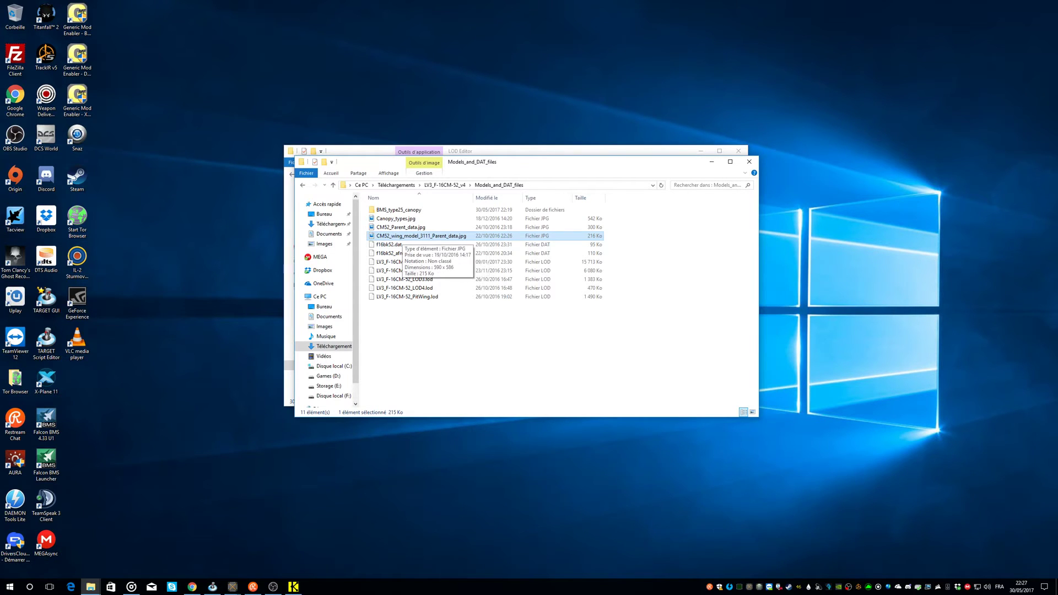
double_click(403, 236)
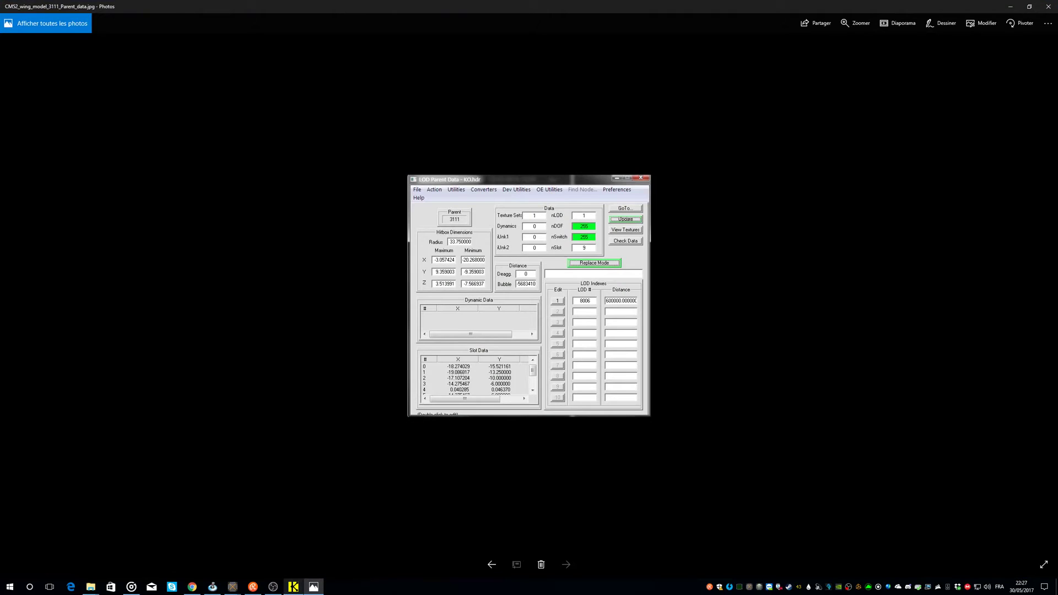
click(293, 587)
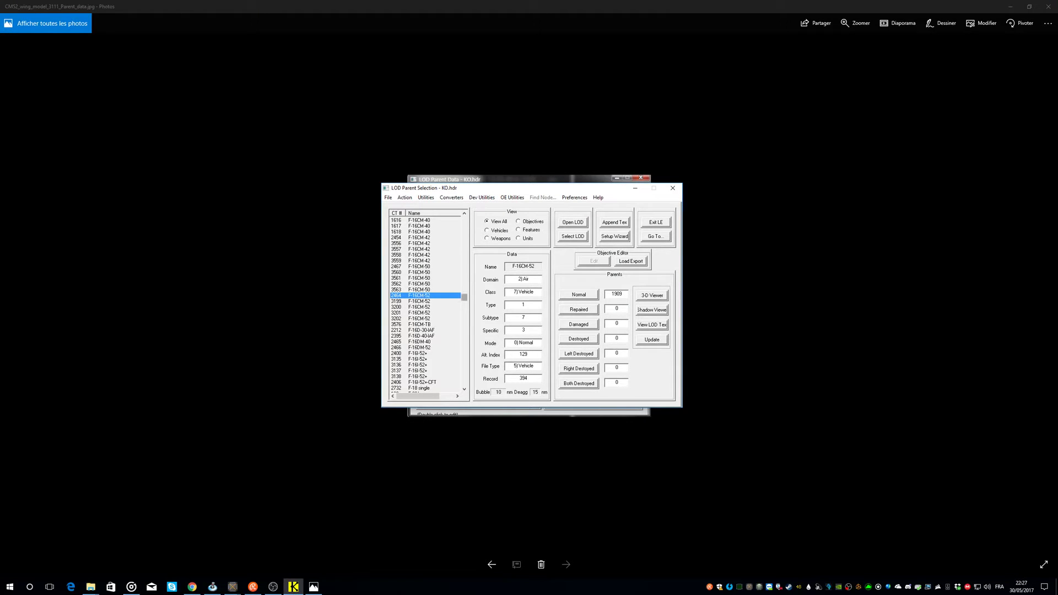
- Open normal parent 3111 from the first CT record and switch it to Replace Mode beside the reference picture
drag(464, 298, 465, 220)
click(425, 220)
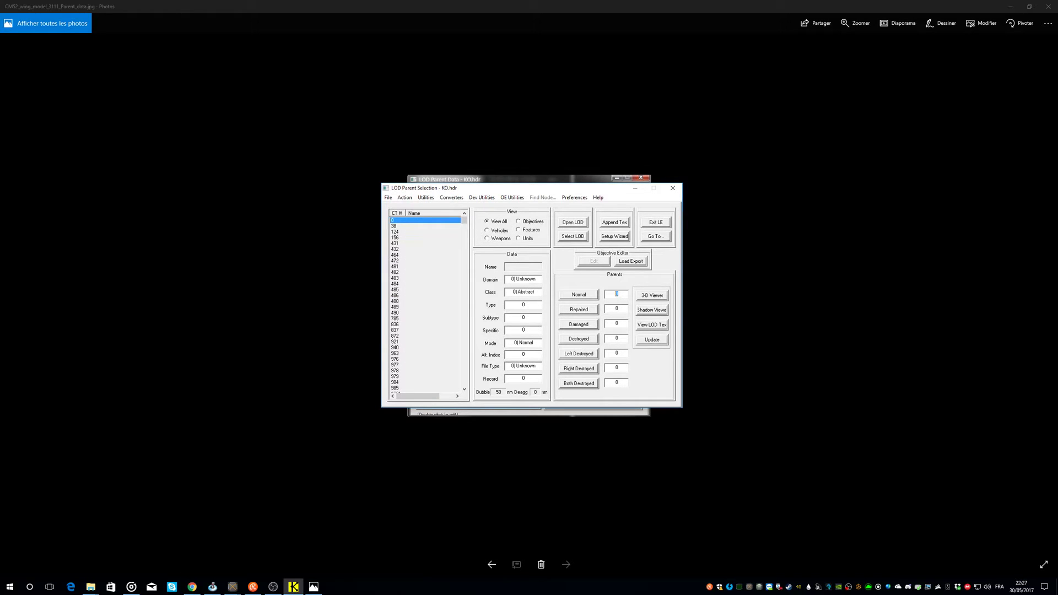
drag(530, 188, 803, 185)
text(3111)
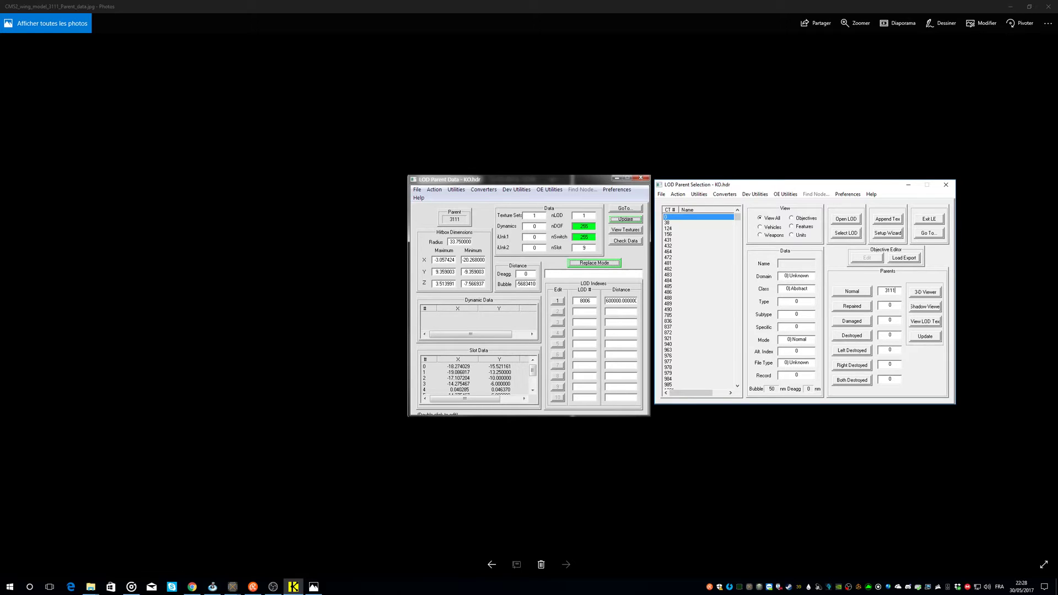
click(852, 291)
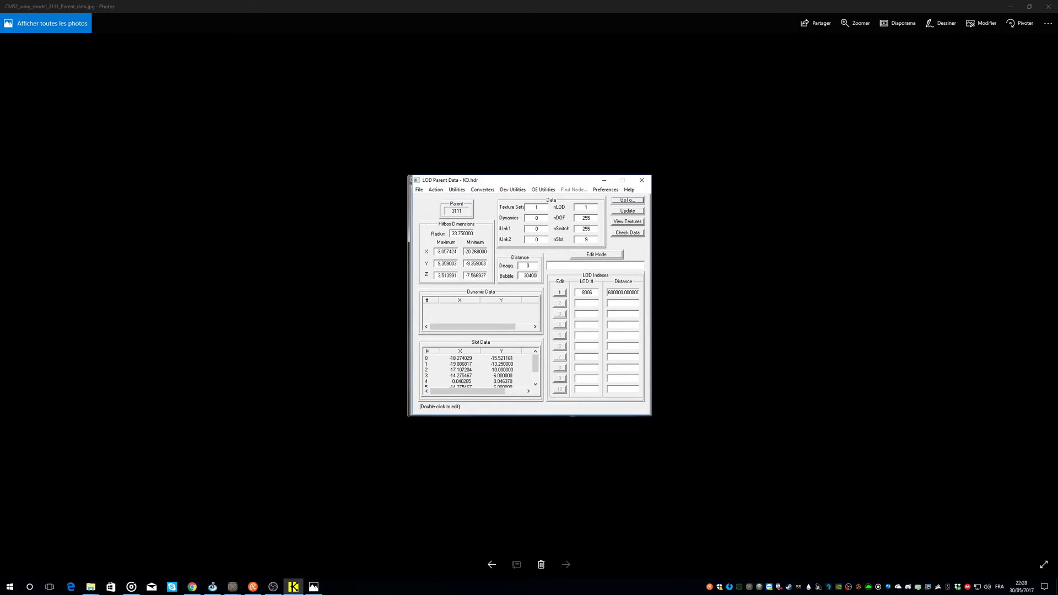
drag(483, 184, 725, 185)
click(839, 256)
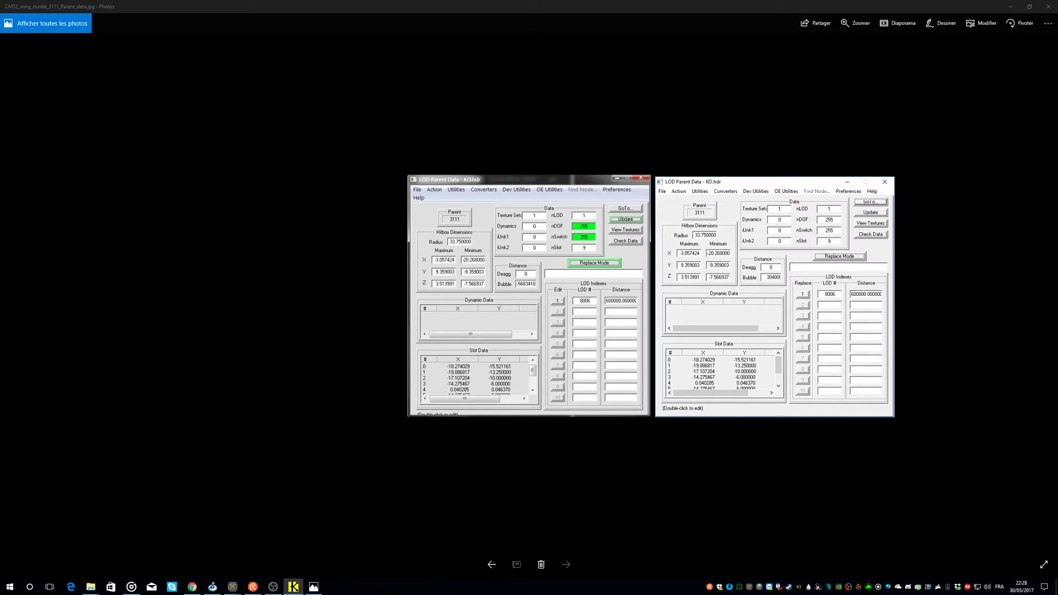
- Replace the LOD of parent 3111 with LV3_F-16CM-52_PitWing.lod, update the parent and go back to the CT records
click(803, 295)
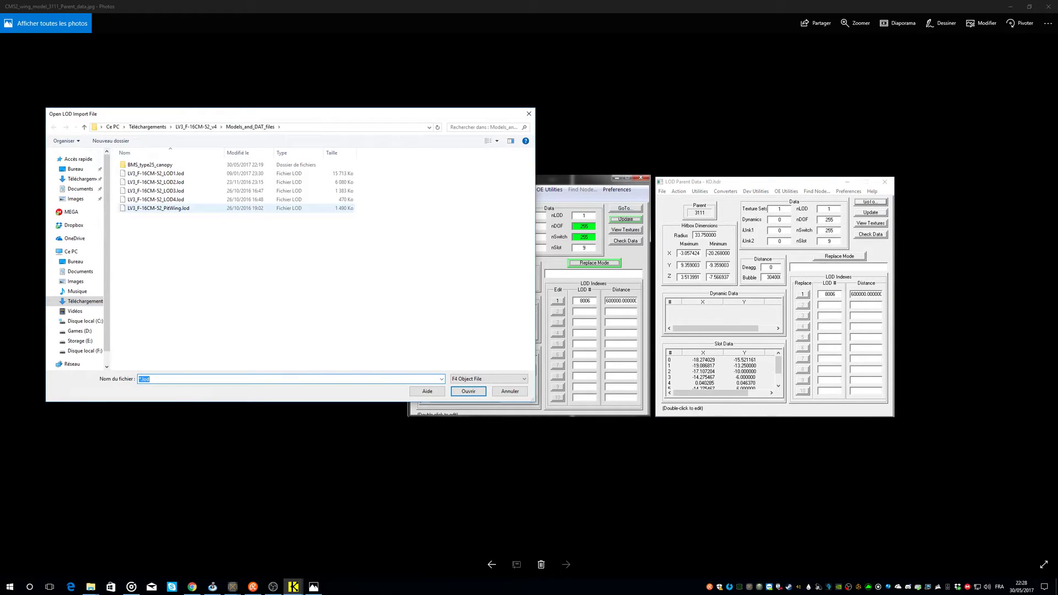
click(168, 209)
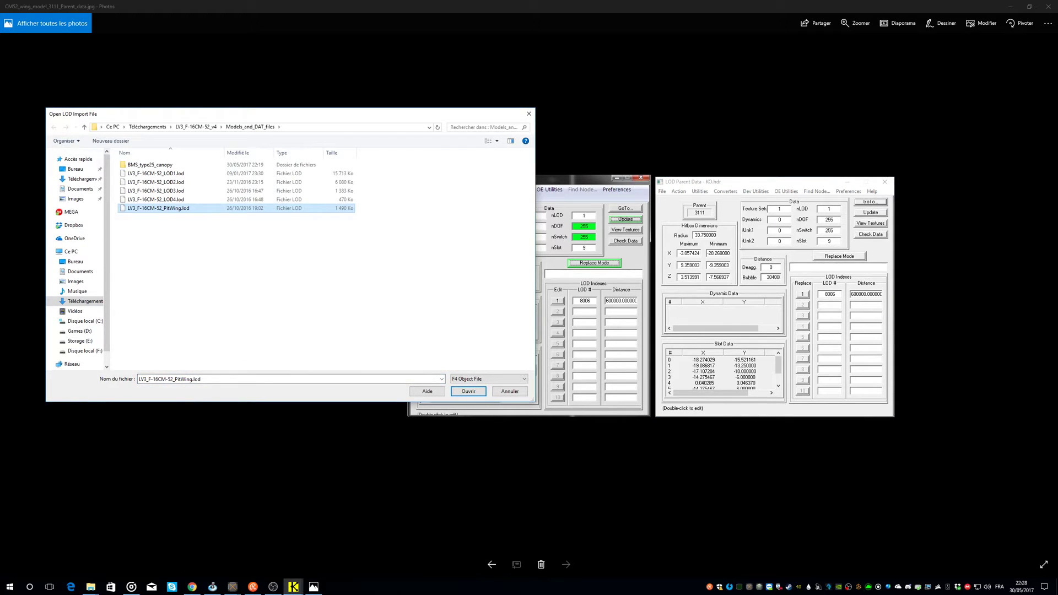
click(469, 392)
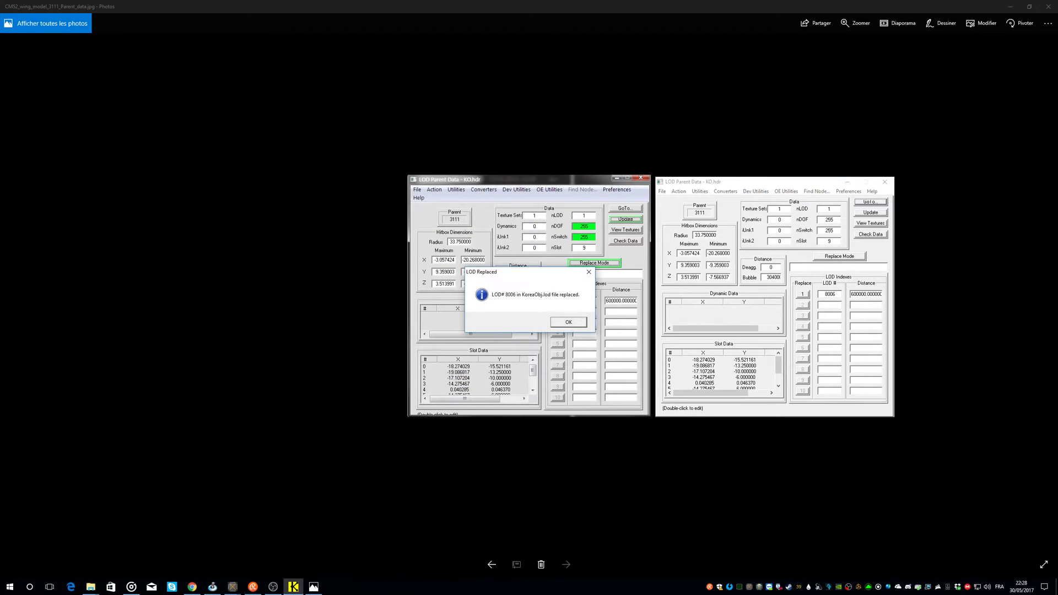
key(Return)
click(870, 213)
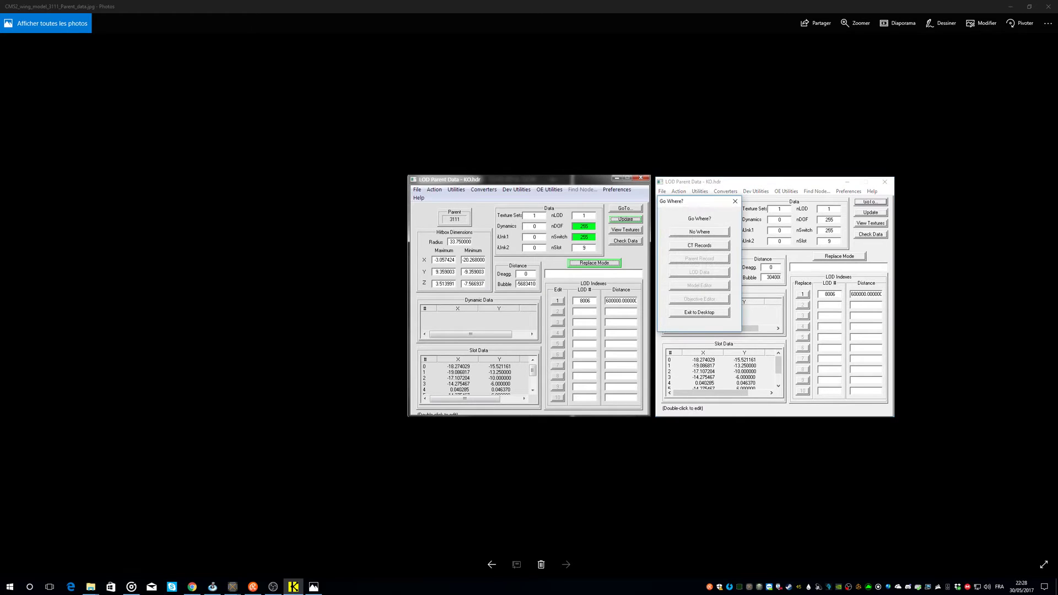
click(700, 245)
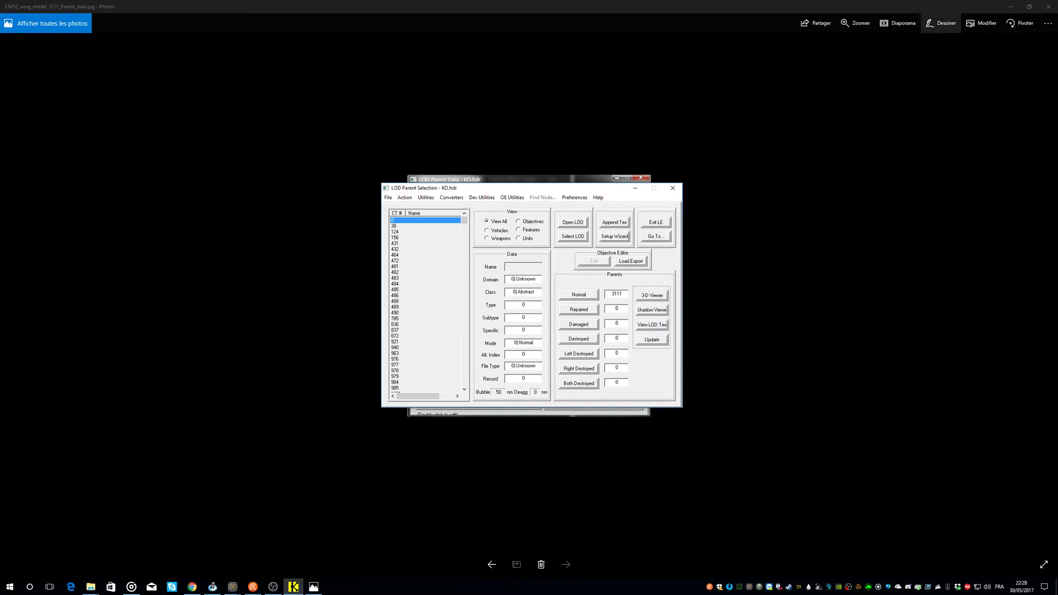
- Close the reference picture and examine the alternative LOD files in the BMS_type25_canopy folder of Models_and_DAT_files
click(1048, 6)
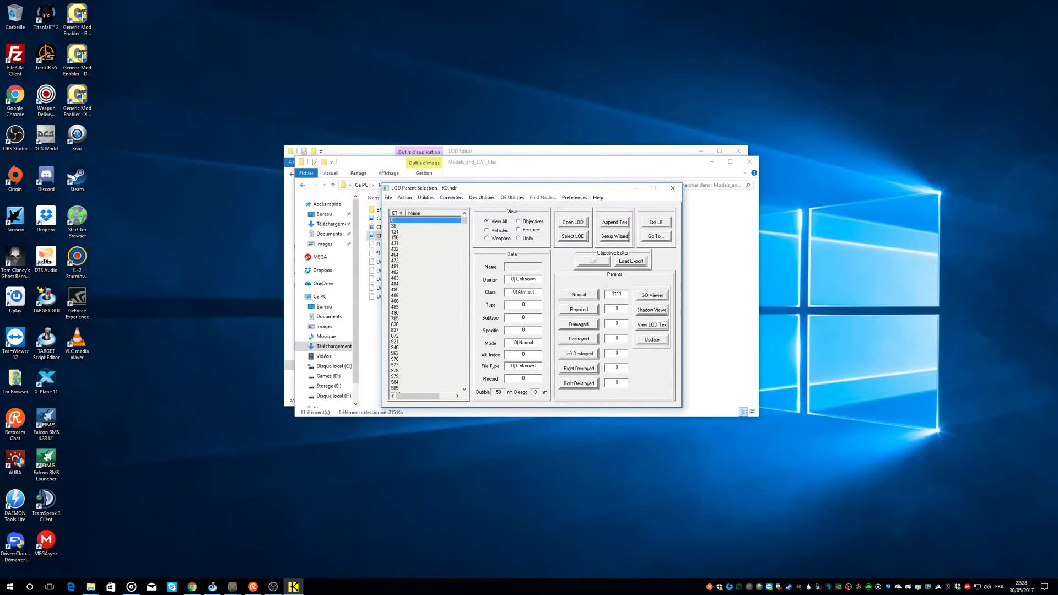
key(alt+Tab)
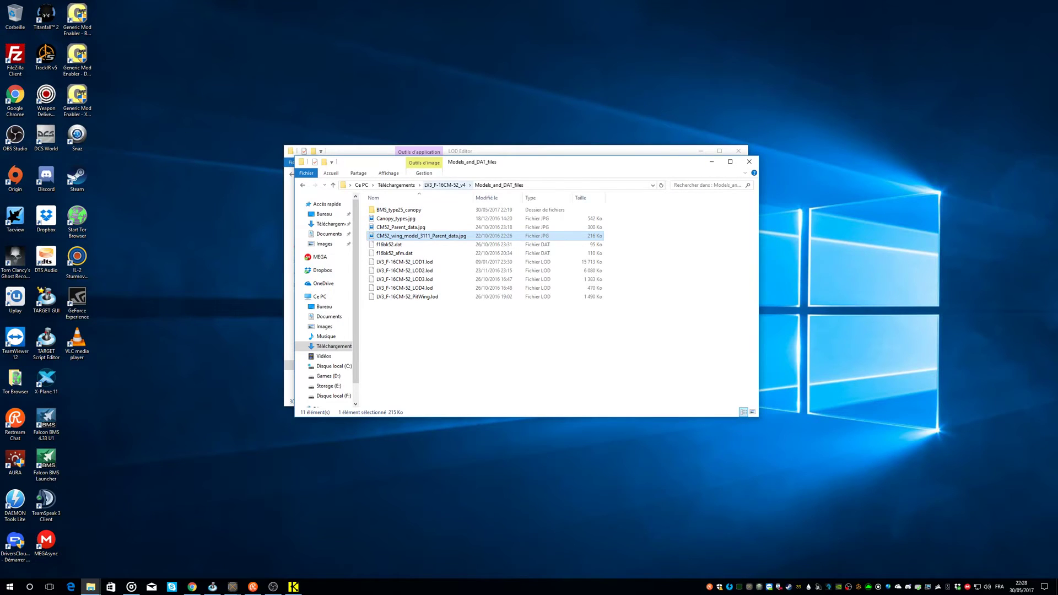
click(389, 244)
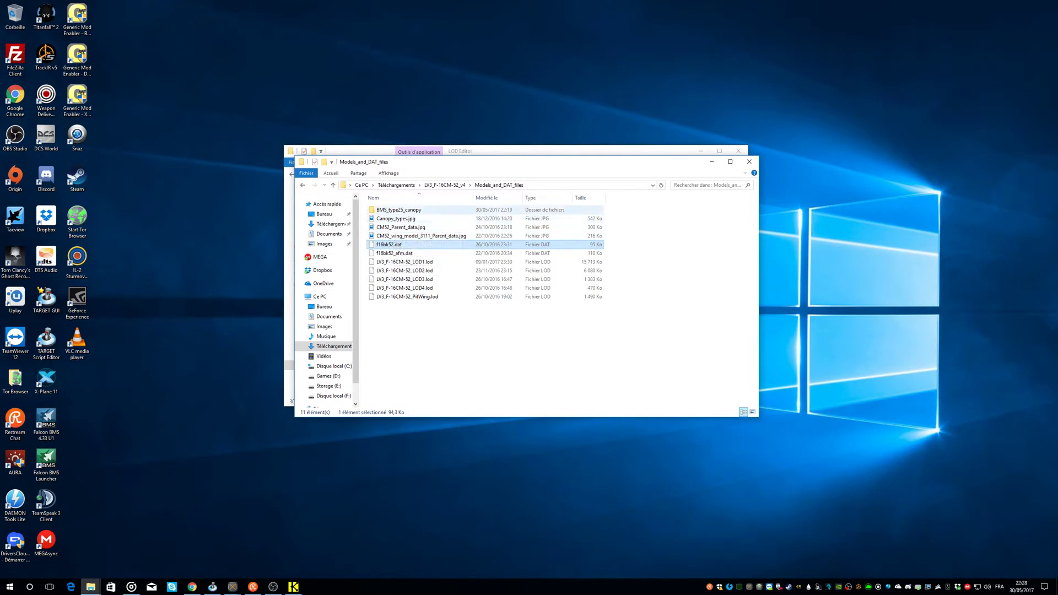
double_click(399, 210)
click(405, 210)
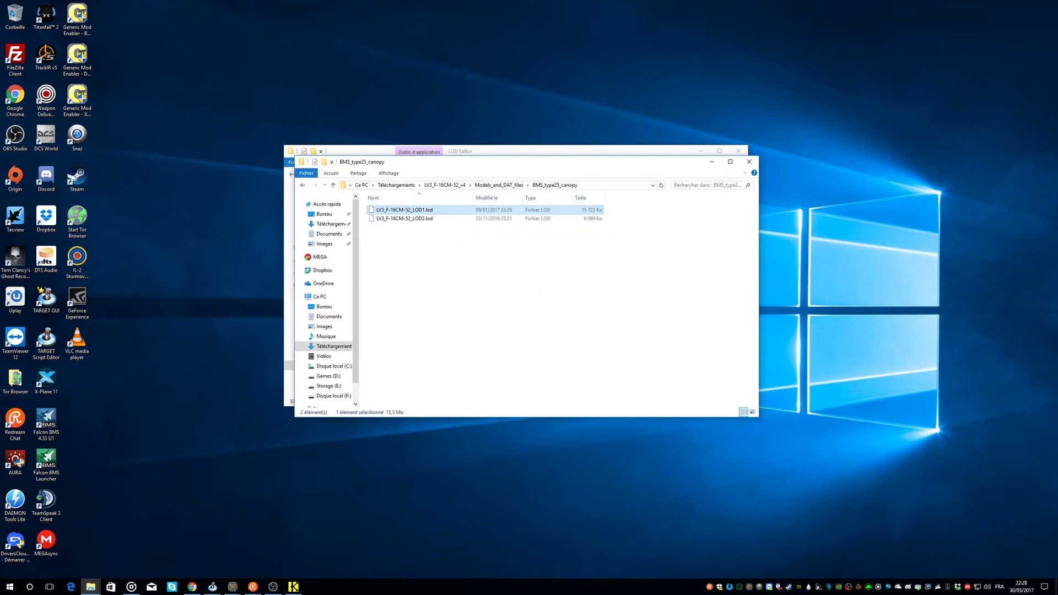
click(413, 243)
click(406, 210)
click(405, 219)
click(406, 209)
click(447, 219)
click(449, 210)
click(499, 185)
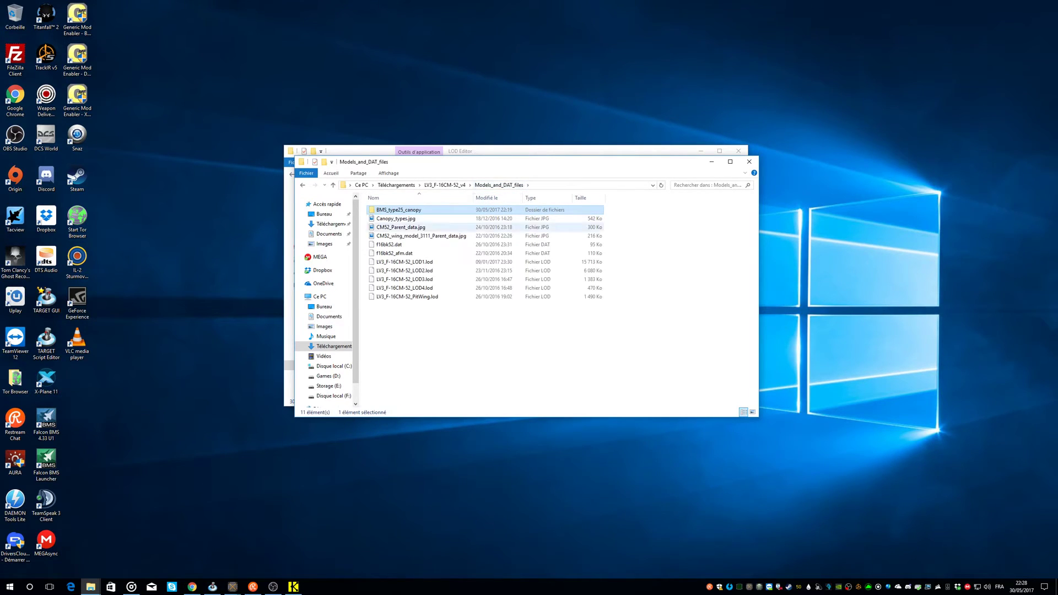
- Copy f16bk52.dat and f16bk52_afm.dat from Models_and_DAT_files and go to the Falcon BMS 4.33 folder
click(389, 245)
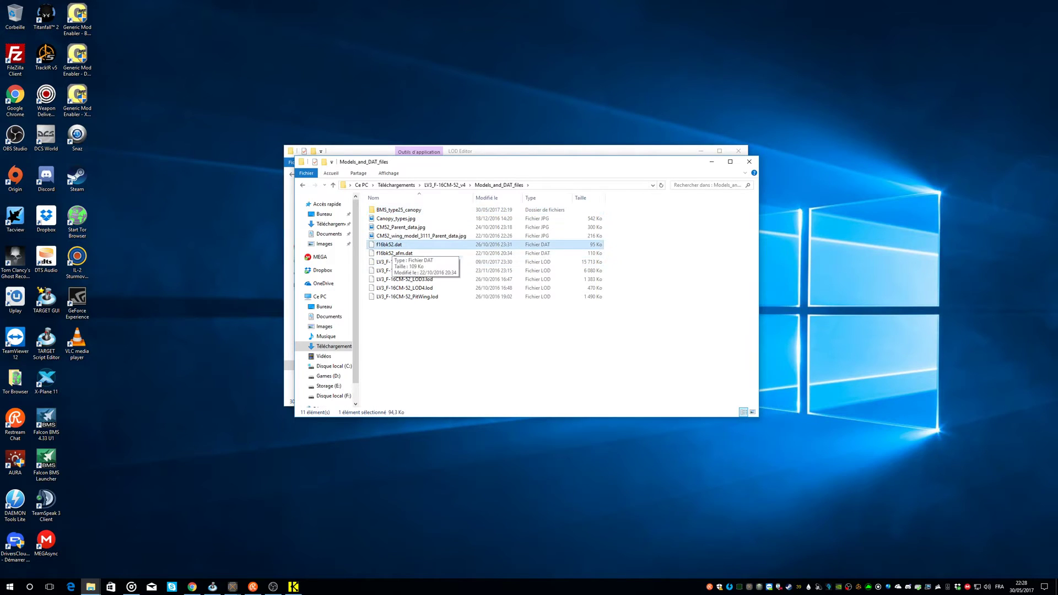
shift+click(394, 254)
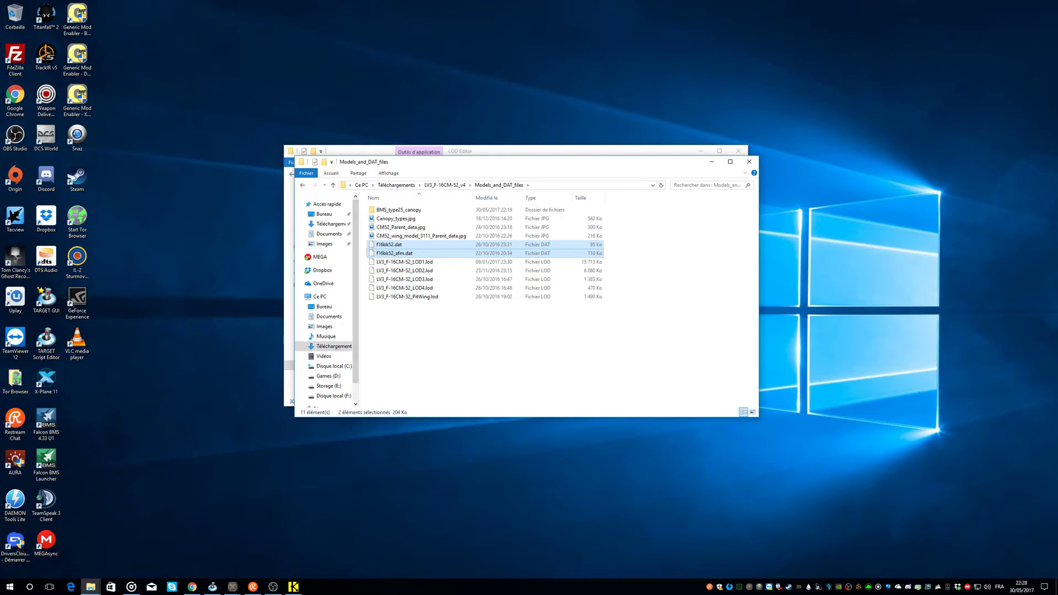
mouse_move(91, 587)
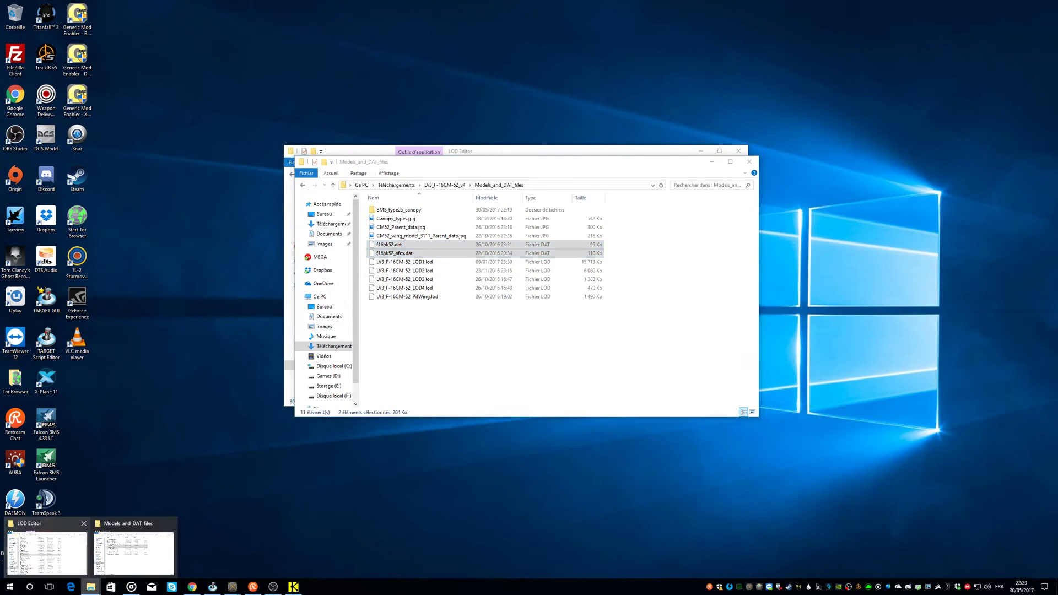
click(47, 546)
click(418, 174)
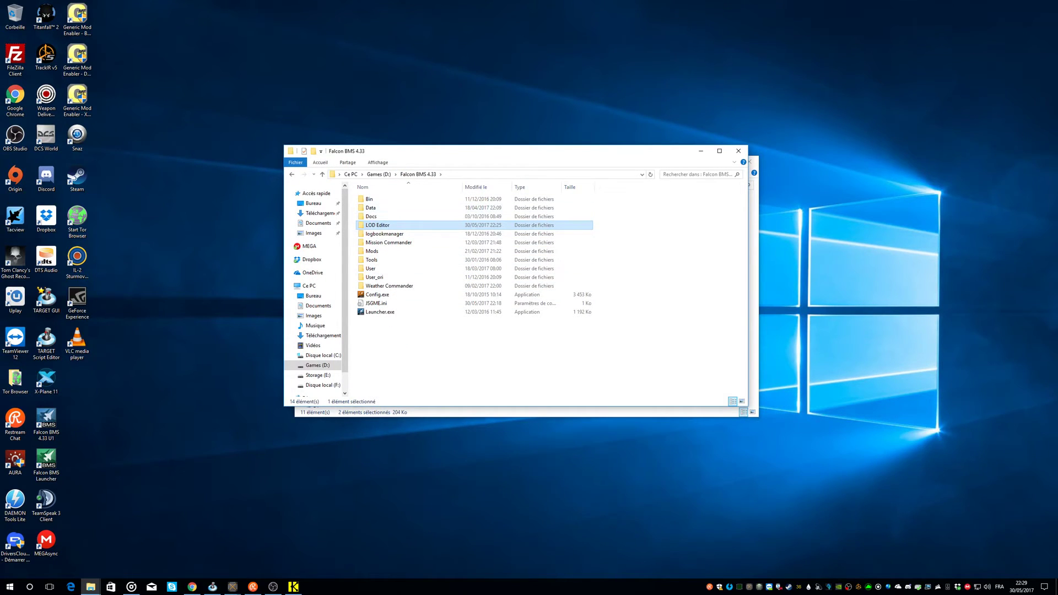
- Paste the two DAT files into Mods\F-16 JanHas Models\Data\Sim\Acdata, replacing the existing ones
double_click(380, 250)
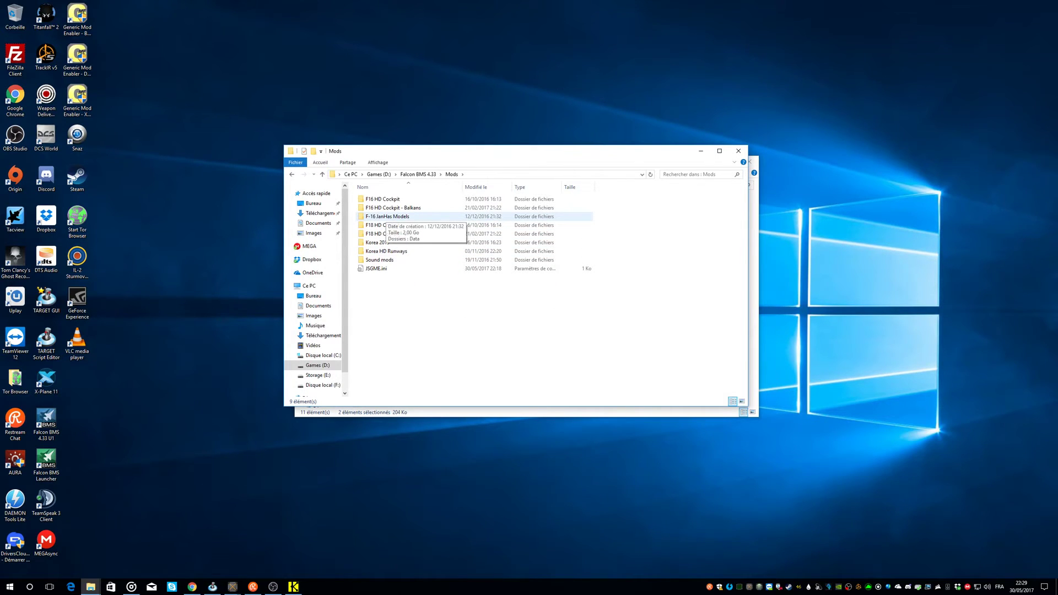
double_click(385, 216)
double_click(371, 199)
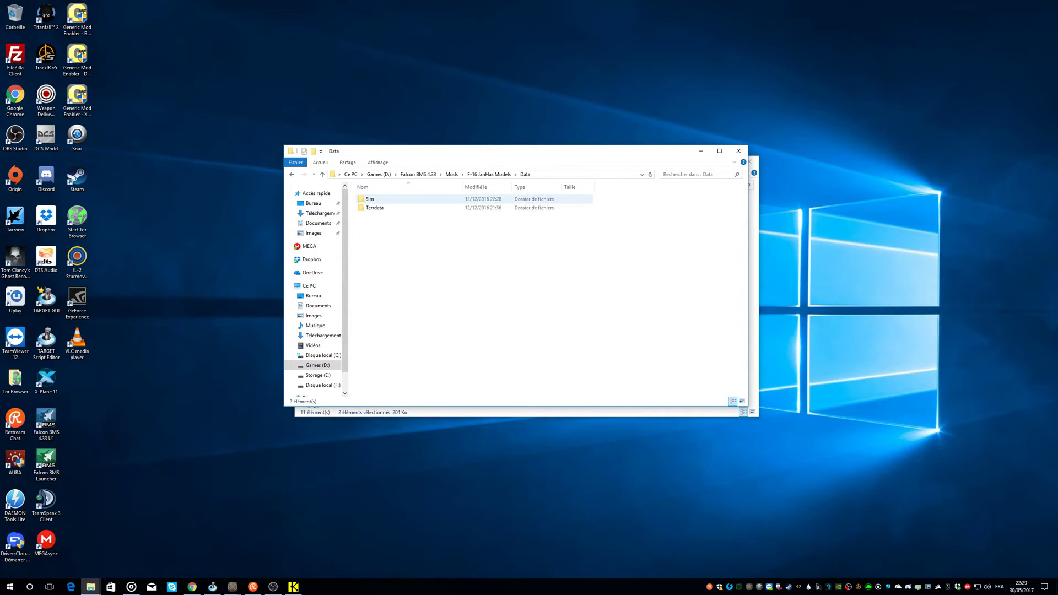
double_click(370, 198)
double_click(371, 199)
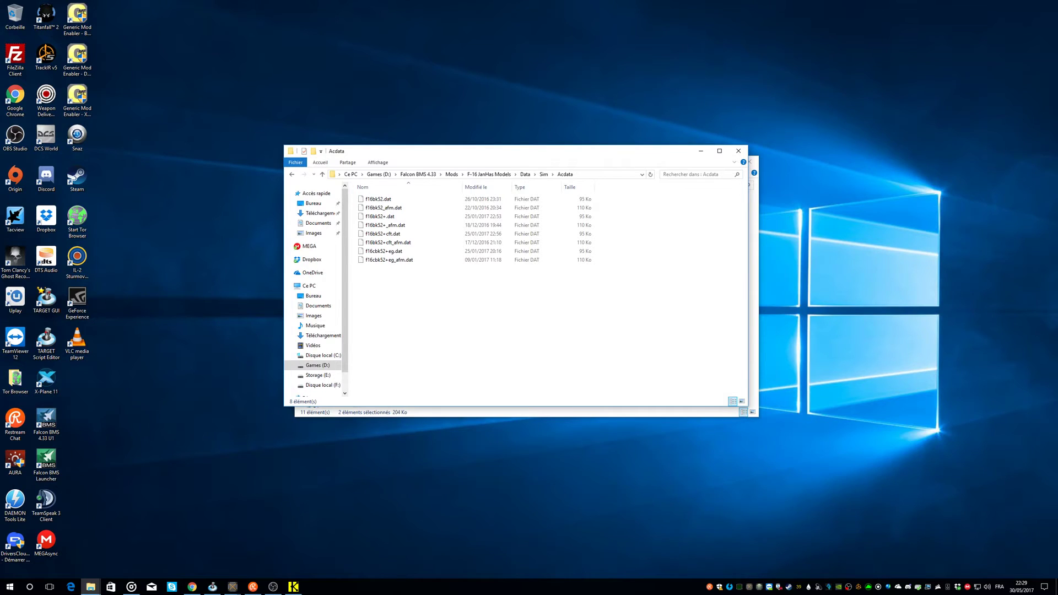
key(ctrl+v)
click(227, 236)
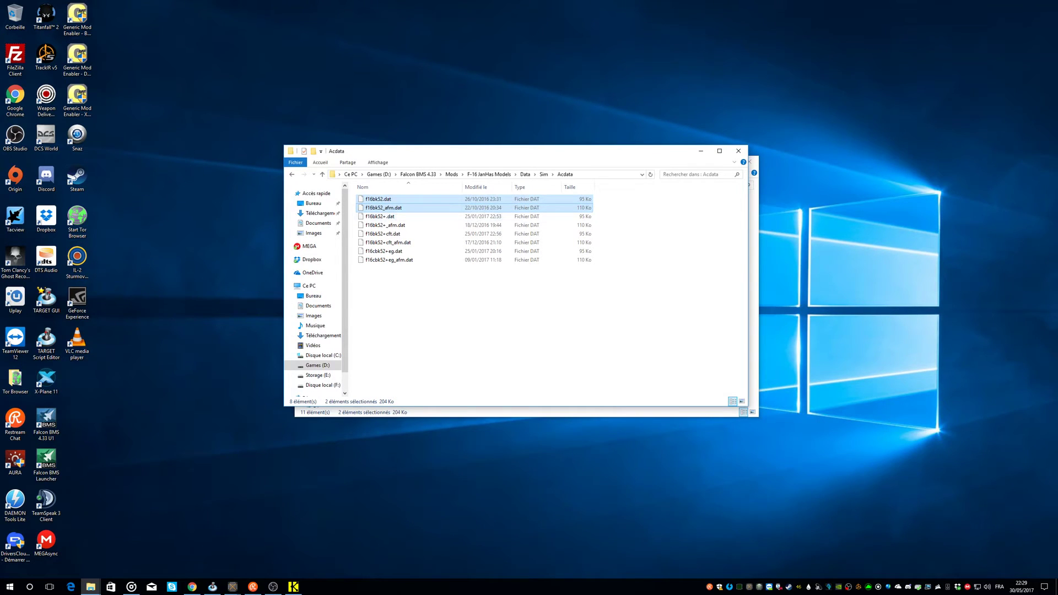
click(485, 313)
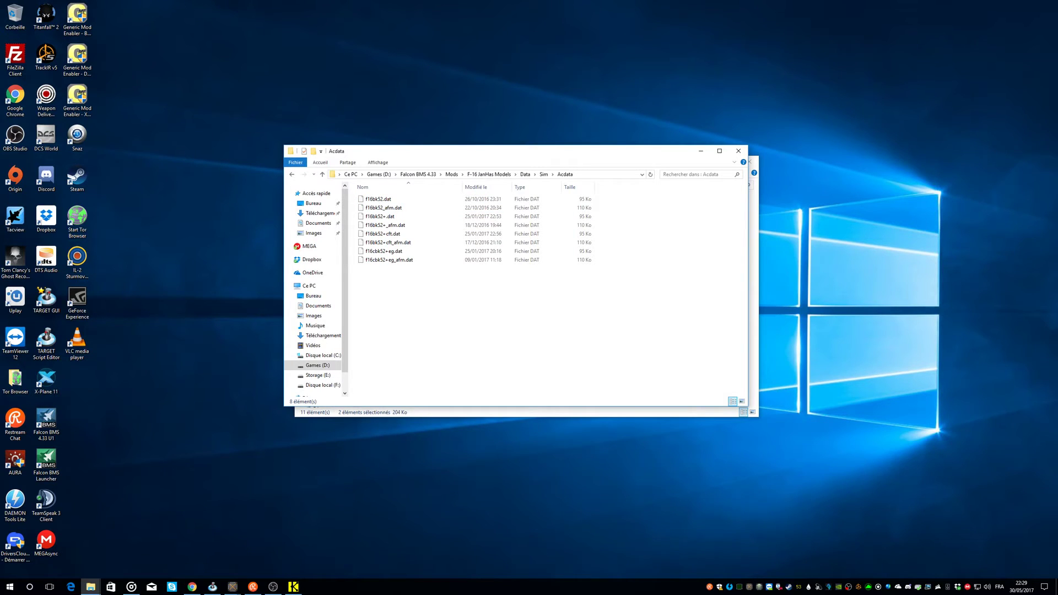
- Copy the textures 3020.dds, 3023.dds and 3025.dds from the download's Skins\Common_skins folder, leaving out the Optional folder
click(754, 297)
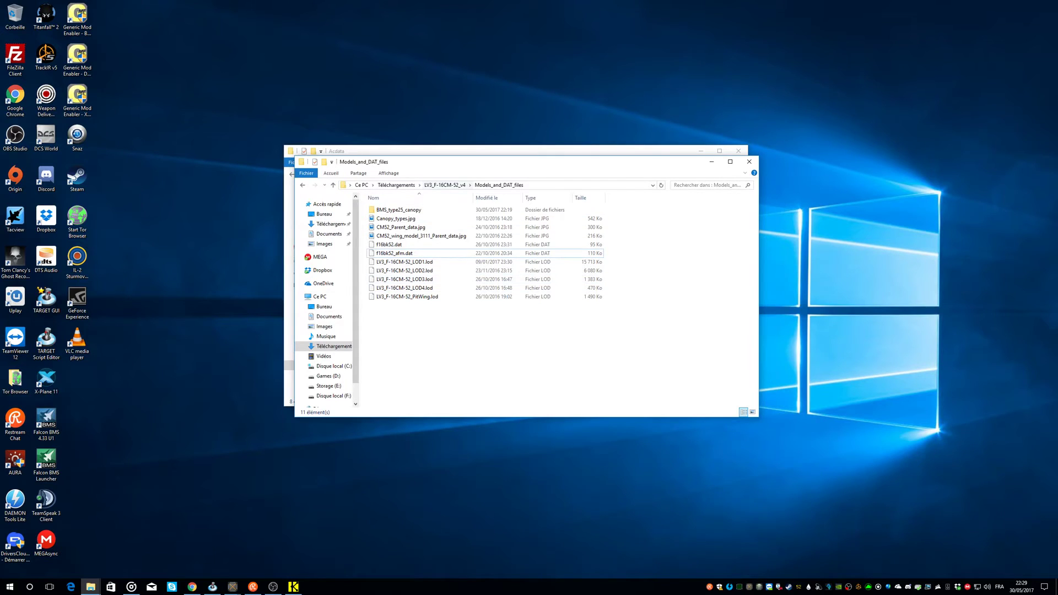
click(444, 185)
double_click(382, 227)
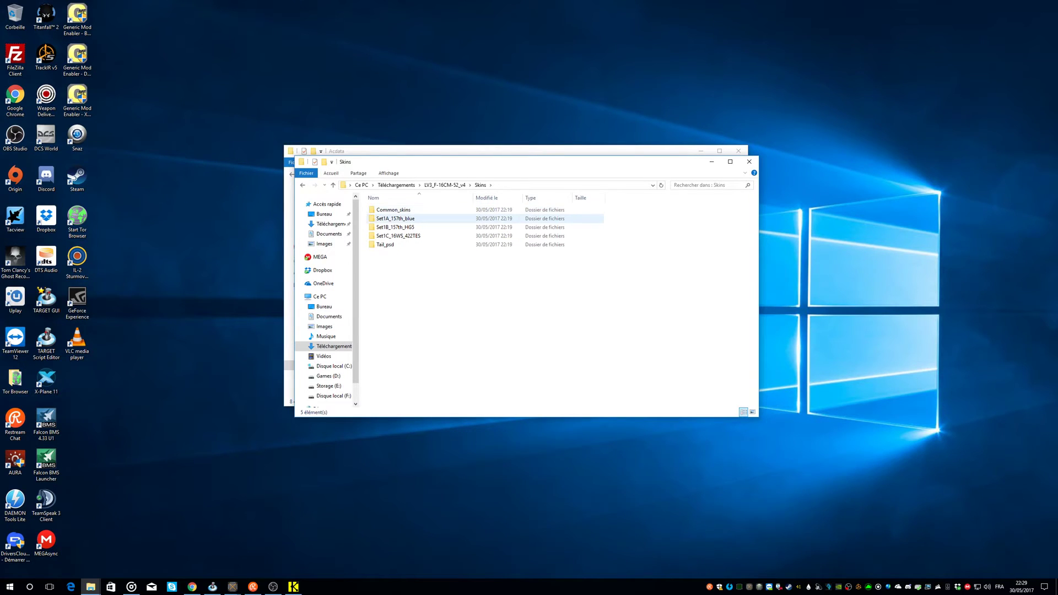
double_click(394, 210)
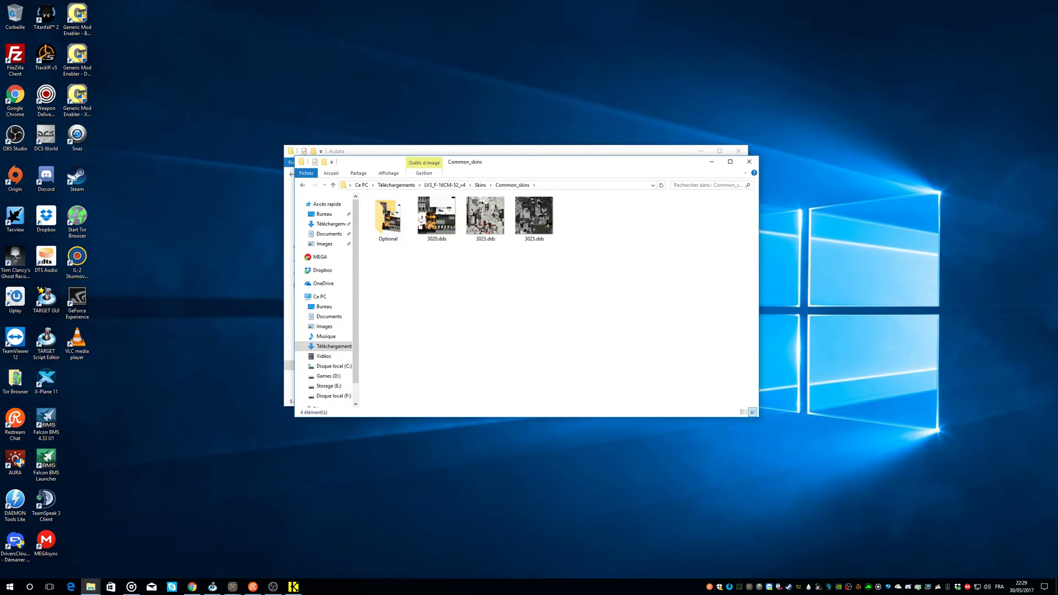
double_click(388, 220)
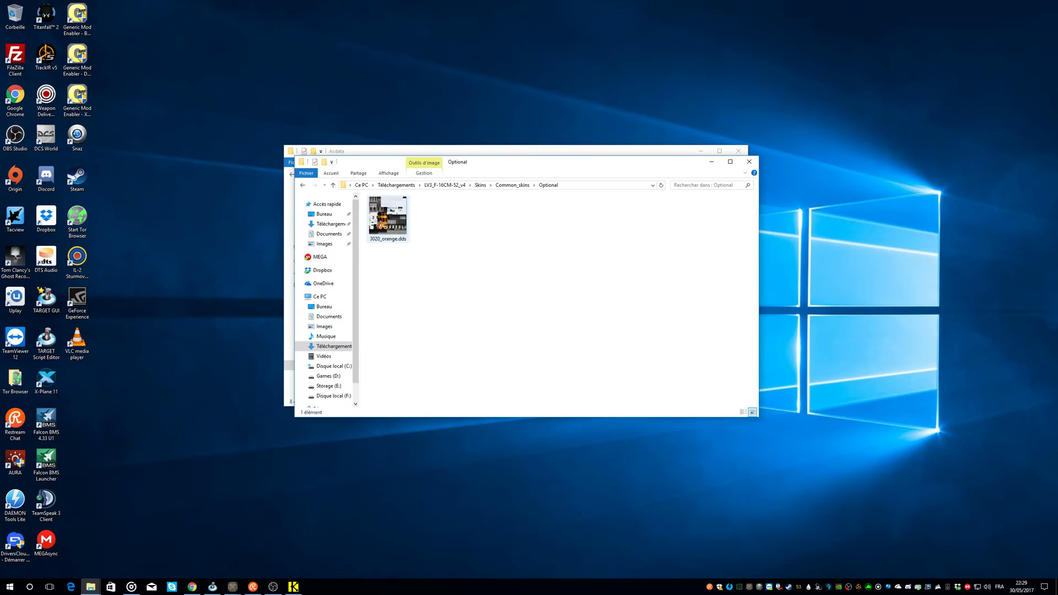
key(alt+Left)
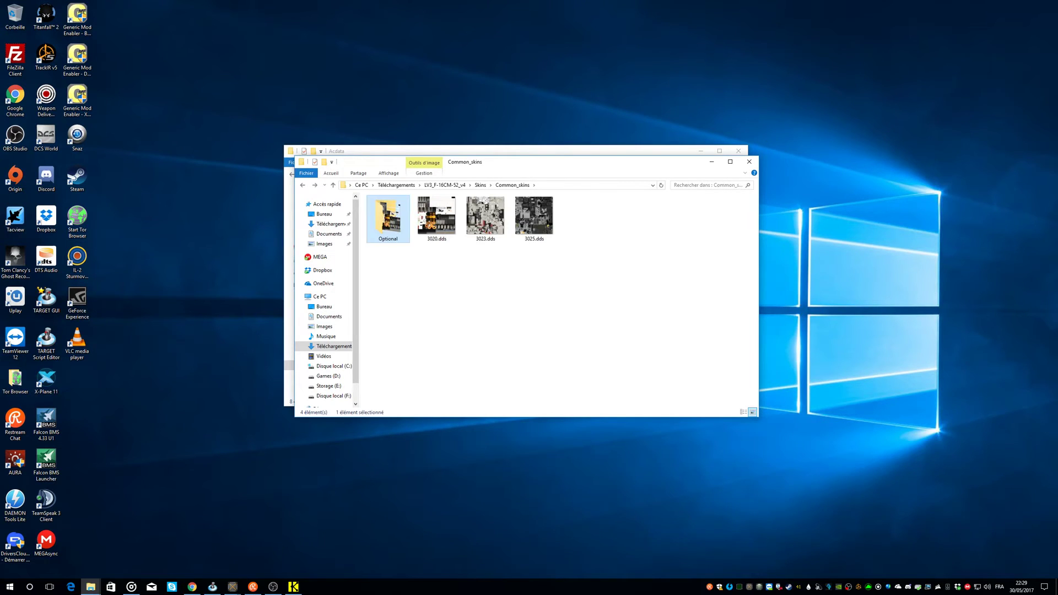
drag(593, 263, 424, 205)
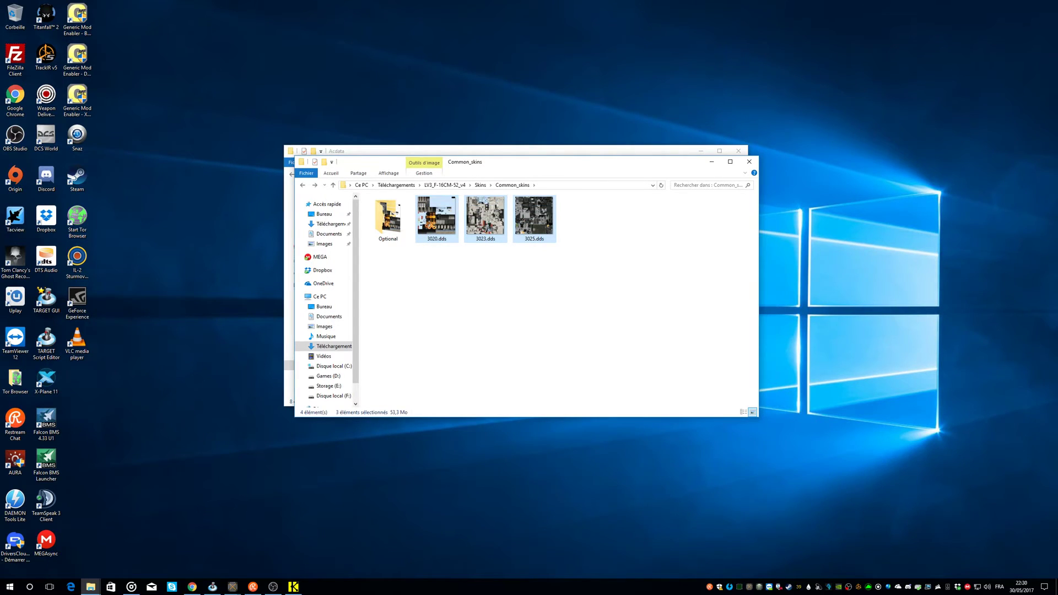
- Paste the three common skins into the F-16 JanHas Models mod's Data\Terrdata\objects\KoreaObj_HiRes folder, replacing the existing files
key(alt+Tab)
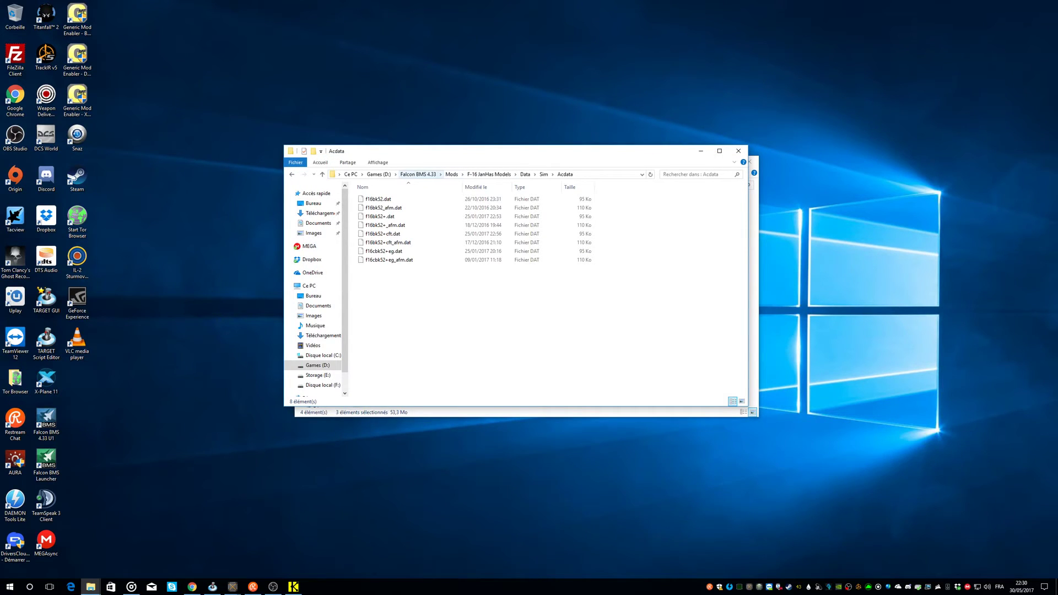
click(489, 174)
double_click(381, 198)
double_click(380, 199)
key(alt+Left)
double_click(374, 208)
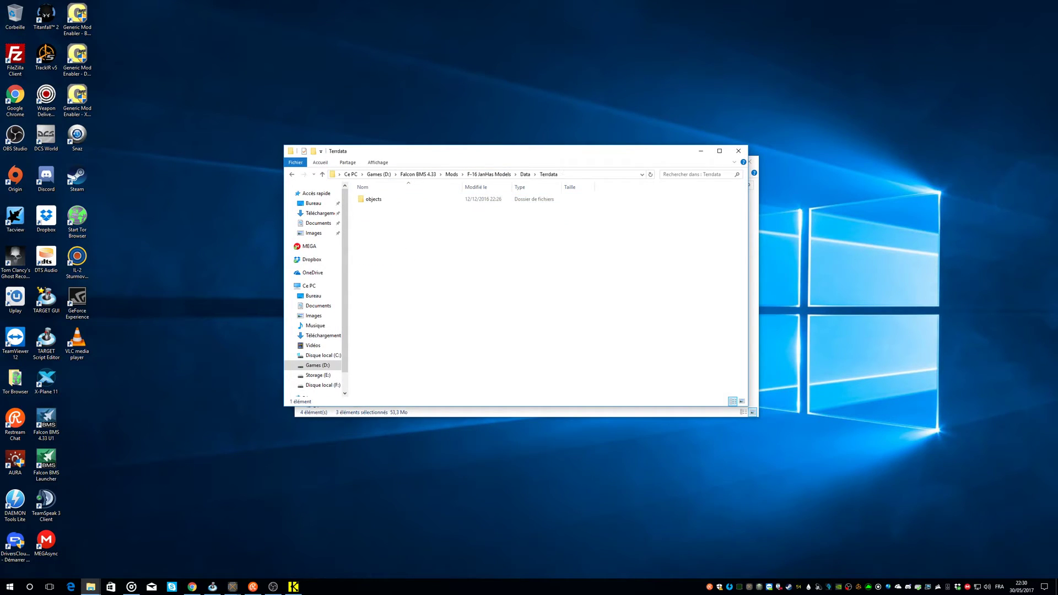
double_click(375, 199)
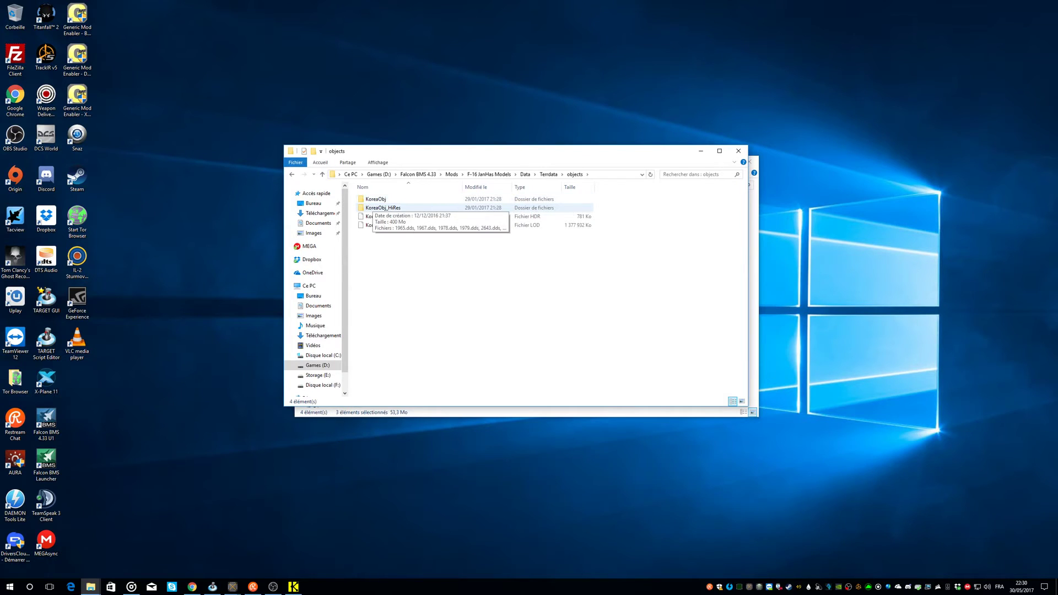
double_click(378, 208)
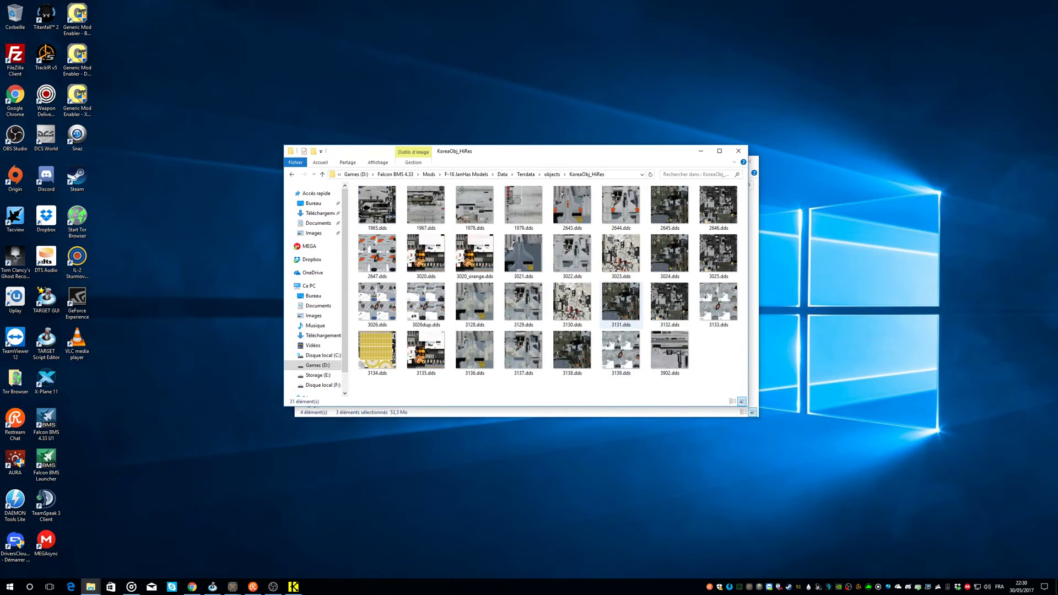
key(ctrl+v)
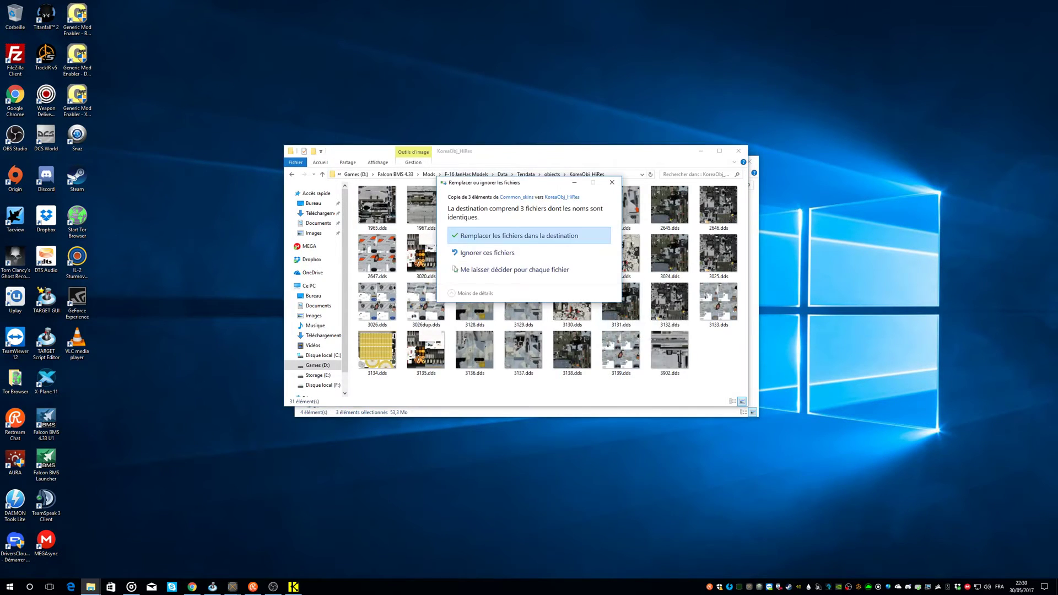
key(Return)
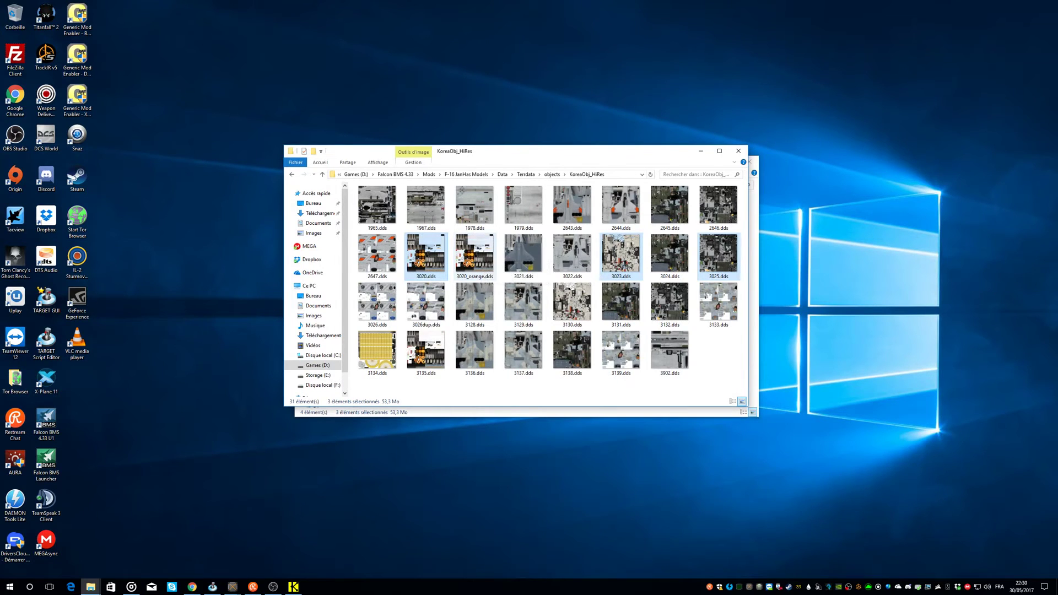
- Delete 3020_orange.dds from the mod's KoreaObj_HiRes folder
click(475, 252)
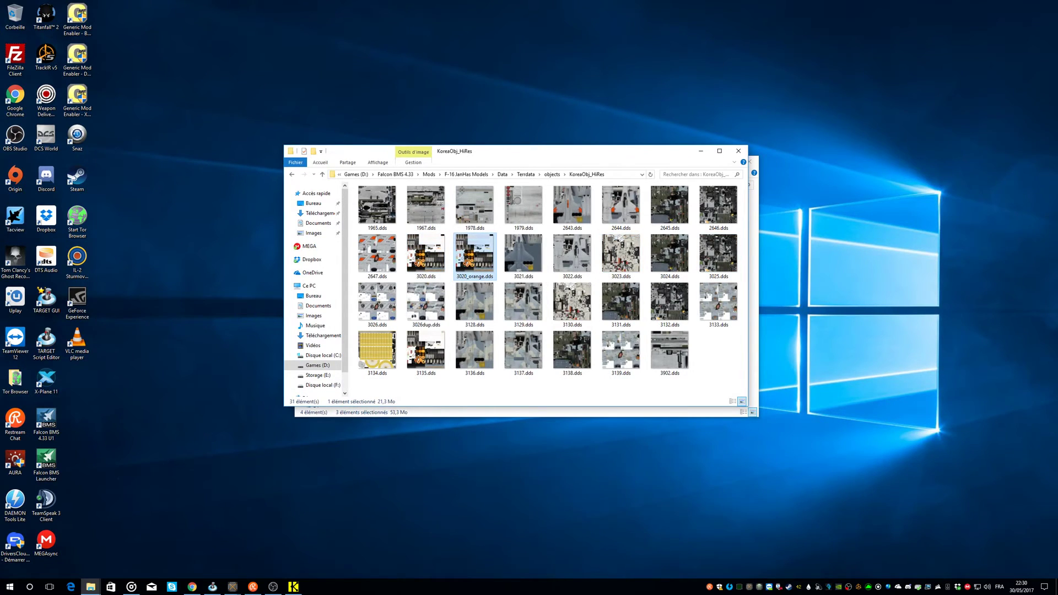
key(Delete)
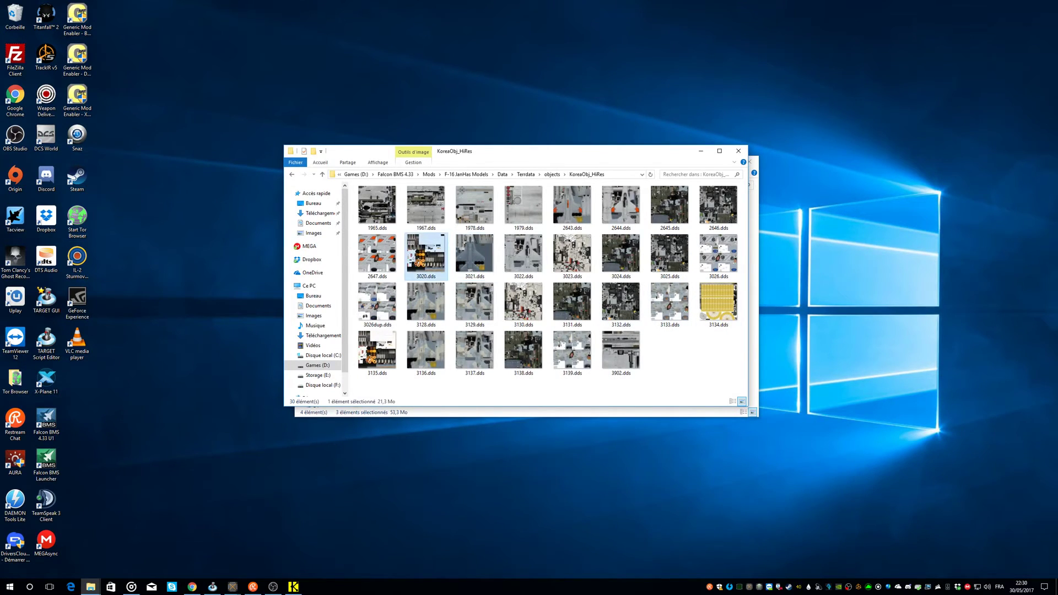
- Check the Optional folder in the download's Common_skins folder, then copy 3020.dds, 3023.dds and 3025.dds again
key(alt+Tab)
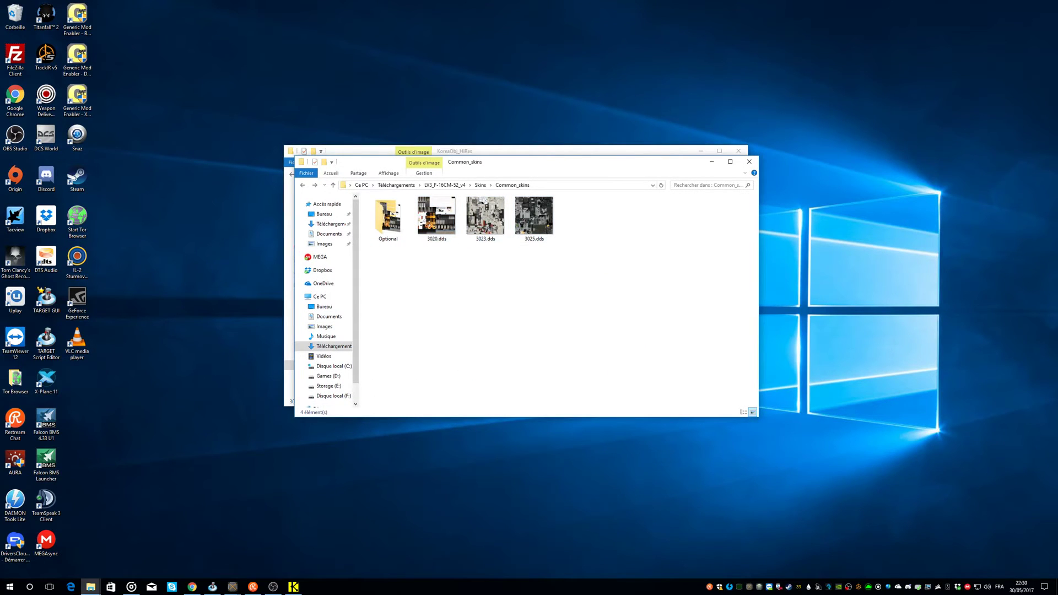
double_click(388, 217)
click(388, 217)
key(BackSpace)
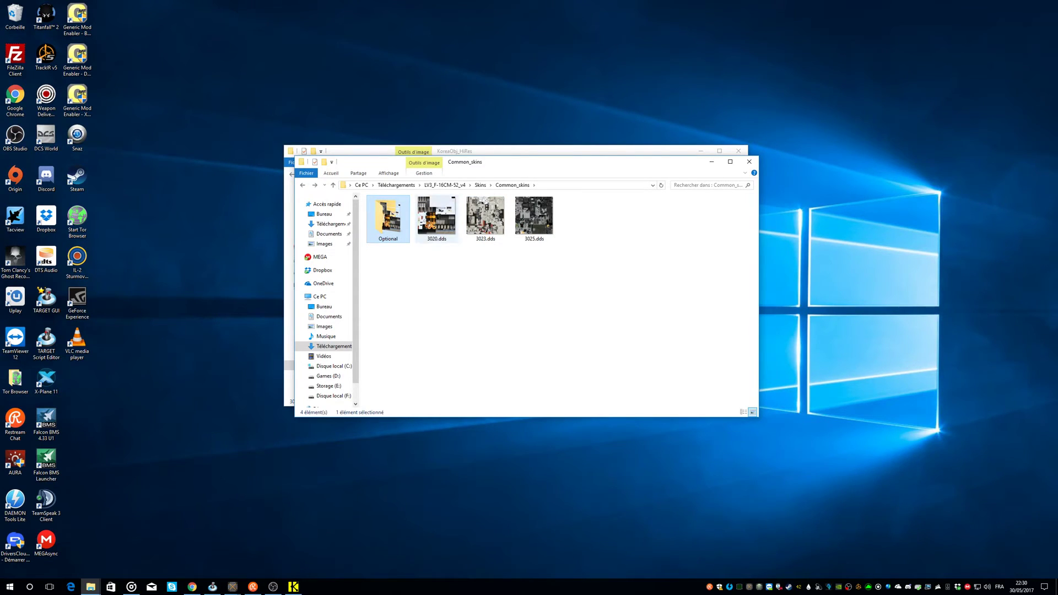
drag(618, 267, 420, 210)
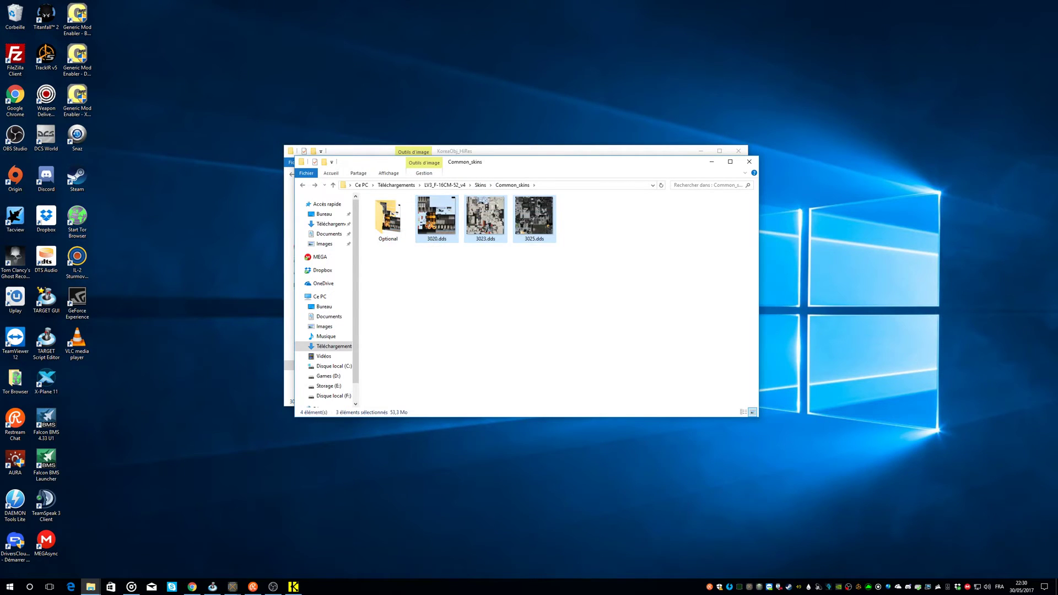
- Paste the three common skins into the mod's Data\Terrdata\objects\KoreaObj folder, replacing the existing files
key(alt+Tab)
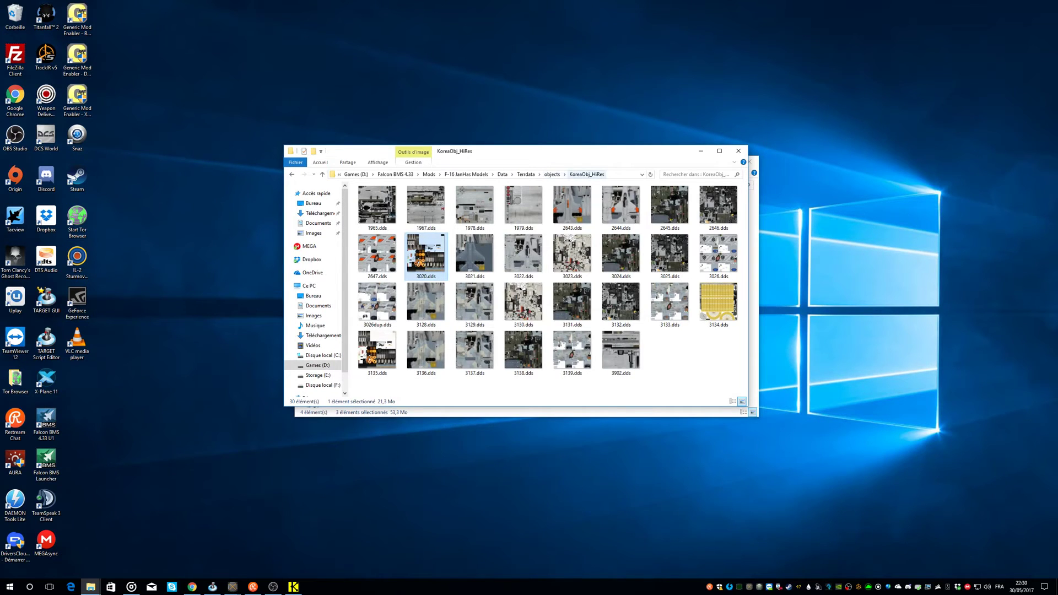
click(553, 174)
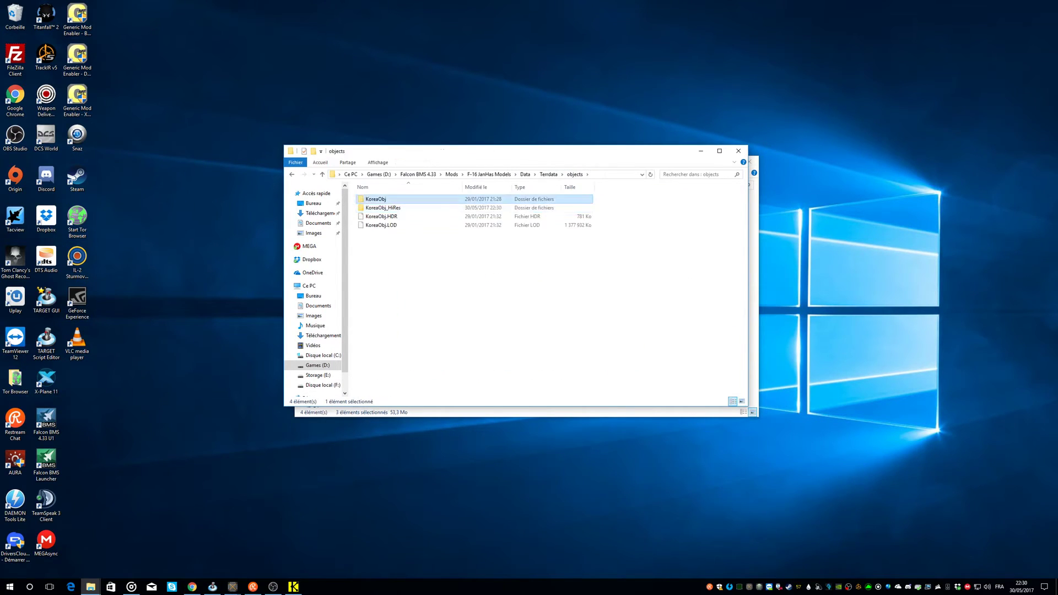
double_click(374, 199)
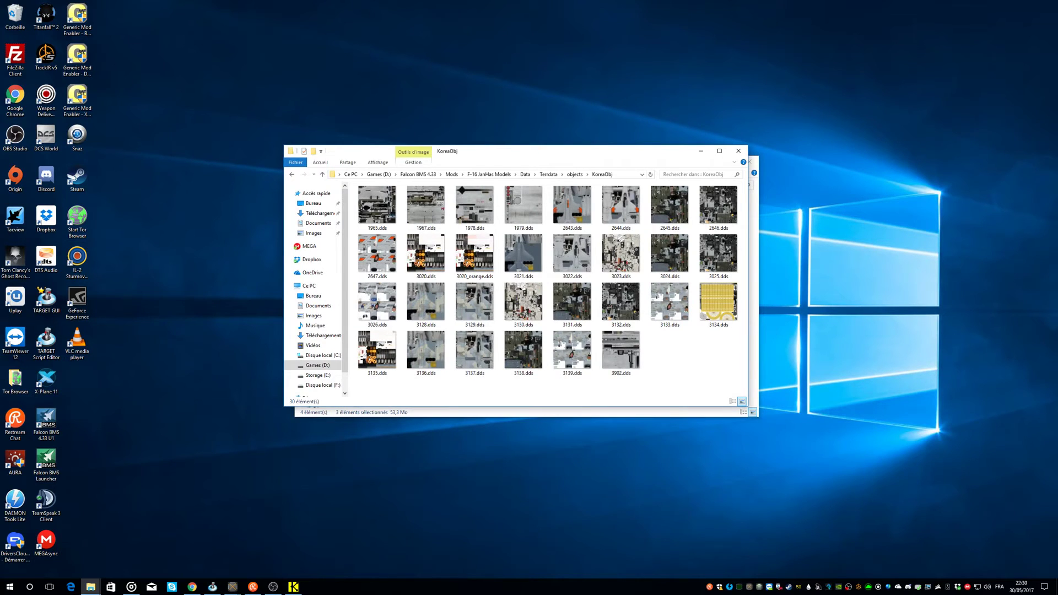
key(ctrl+v)
click(529, 236)
click(753, 303)
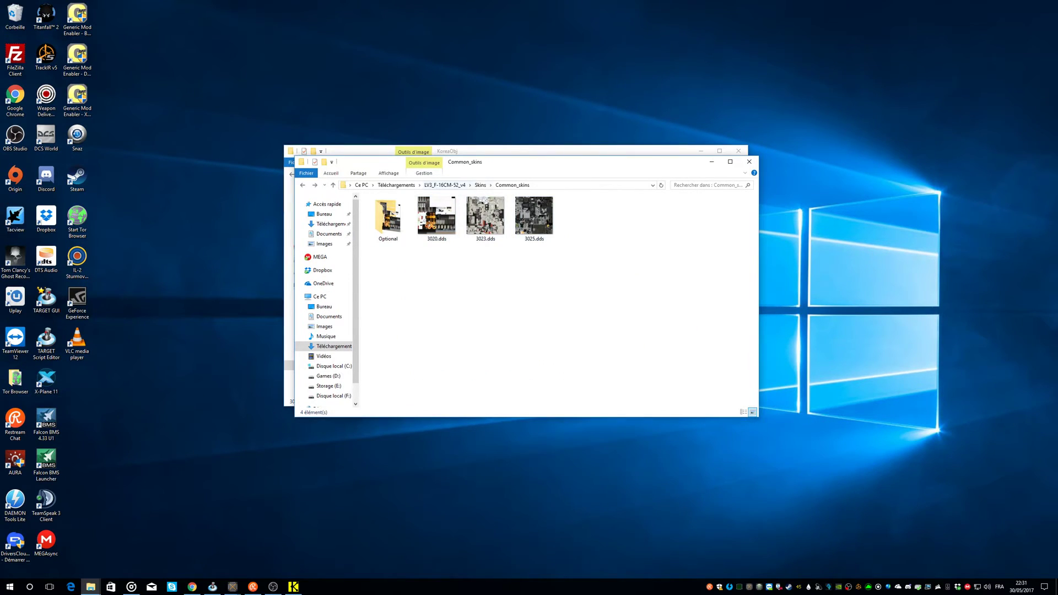
- Compare the textures in the download's Set1A_157th_blue, Set1B_157th_HG5 and Common_skins folders
click(480, 185)
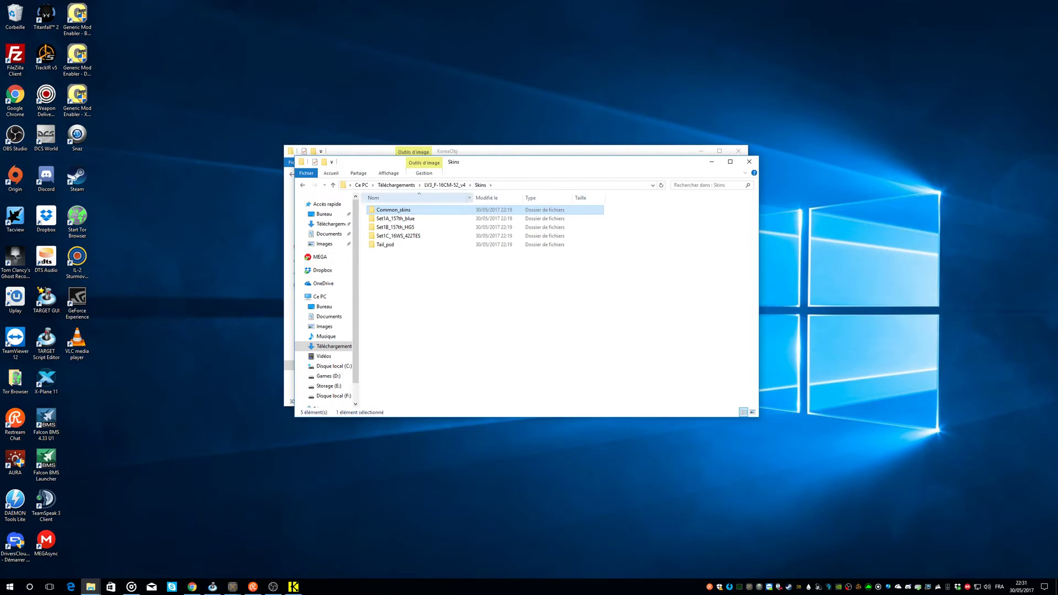
double_click(393, 218)
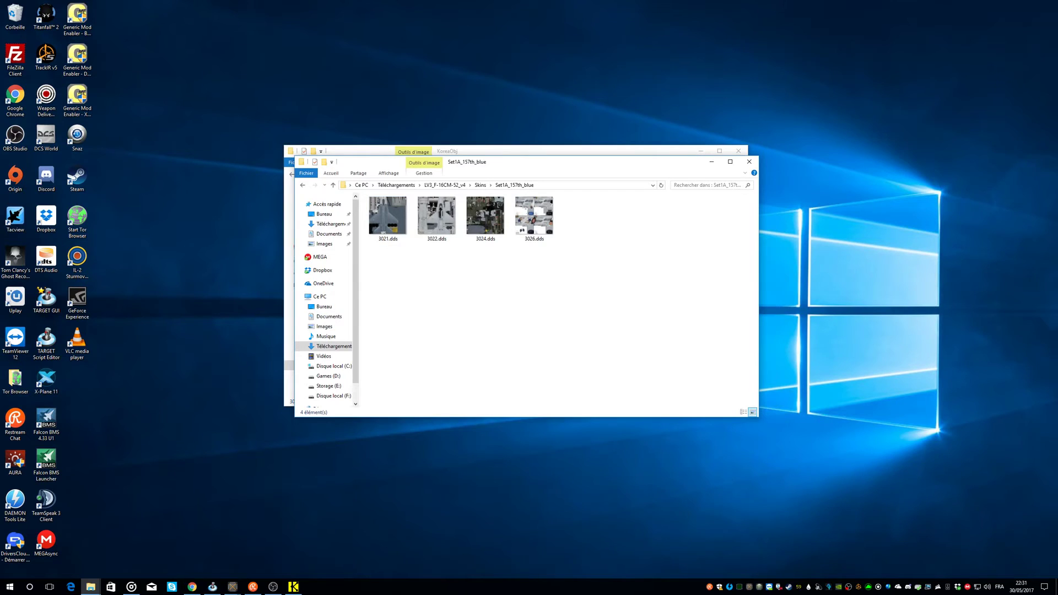
click(480, 184)
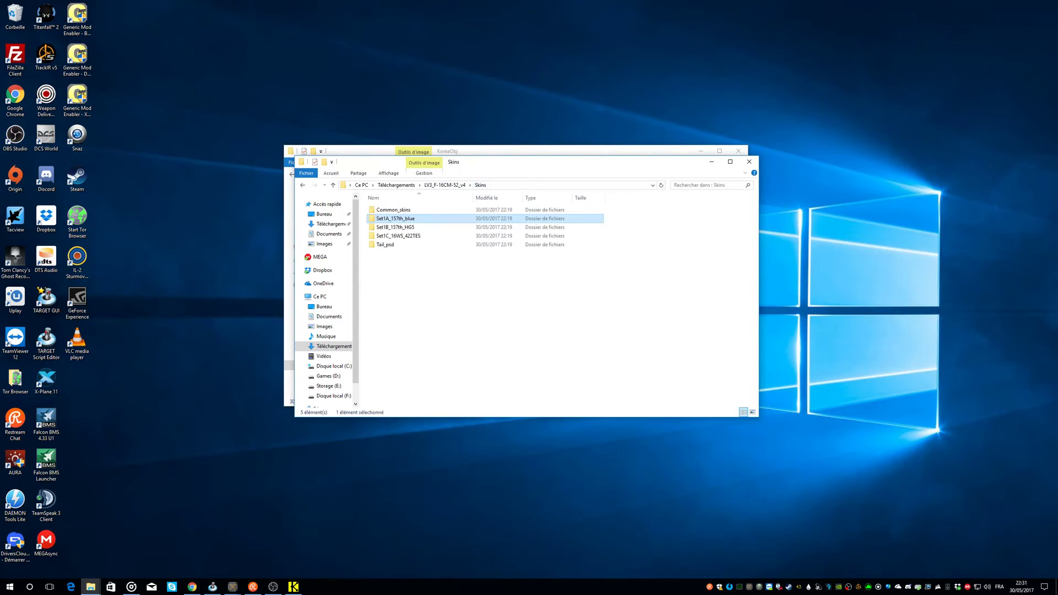
double_click(394, 227)
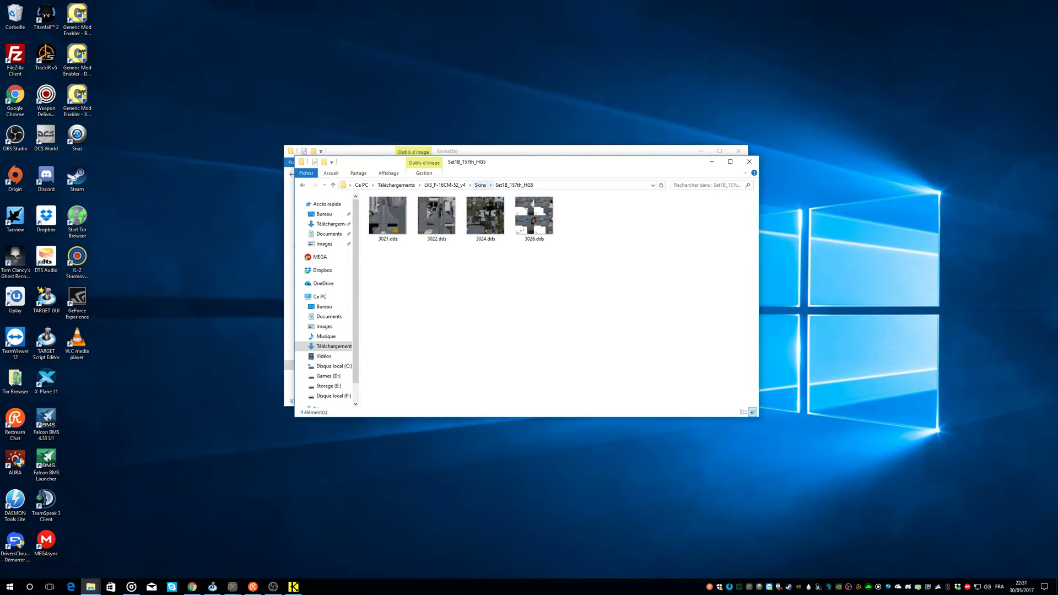
click(480, 184)
double_click(395, 210)
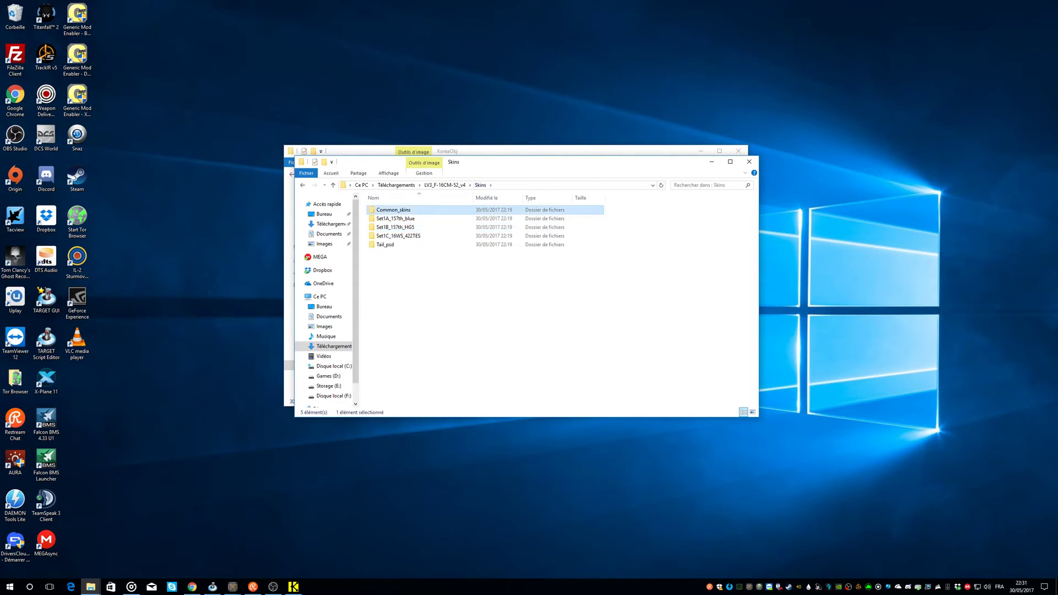
drag(579, 261, 432, 206)
click(480, 184)
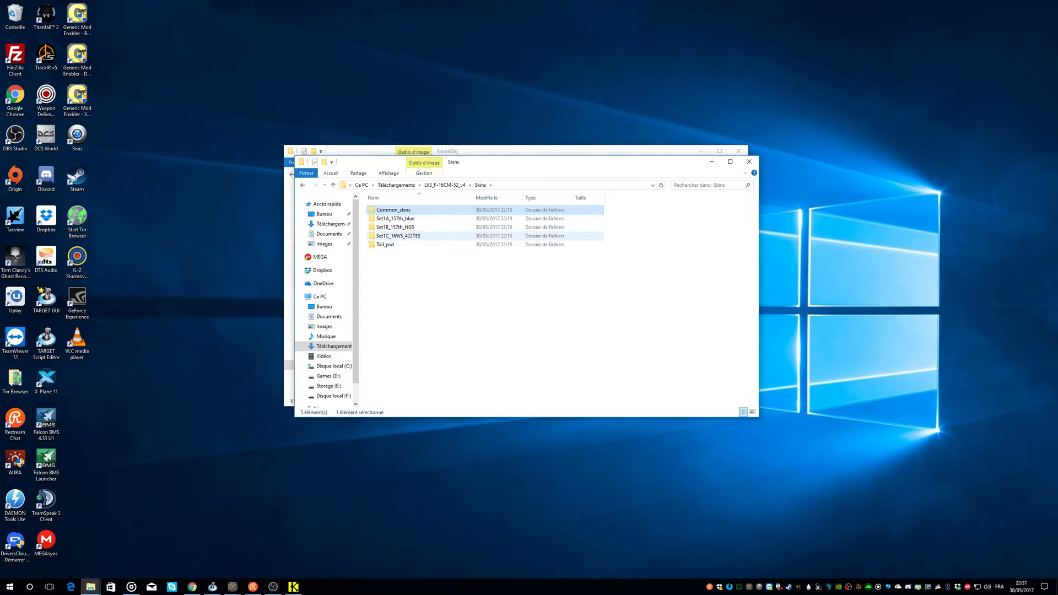
- Examine the contents of Set1C_16WS_422TES and review the Set1B, Set1A and Common_skins folders again
double_click(397, 236)
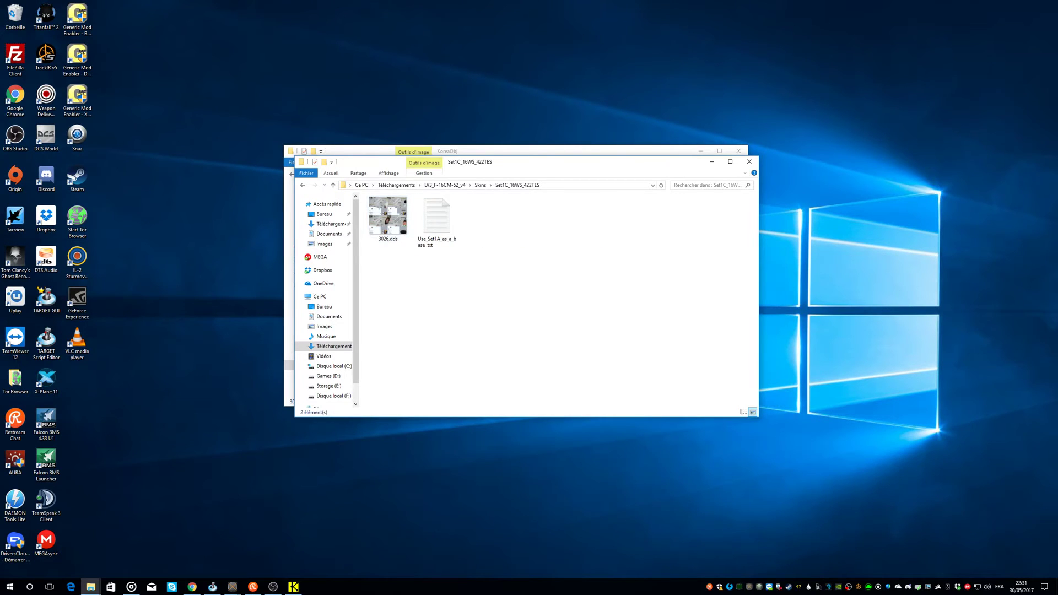
key(BackSpace)
key(Up)
key(Return)
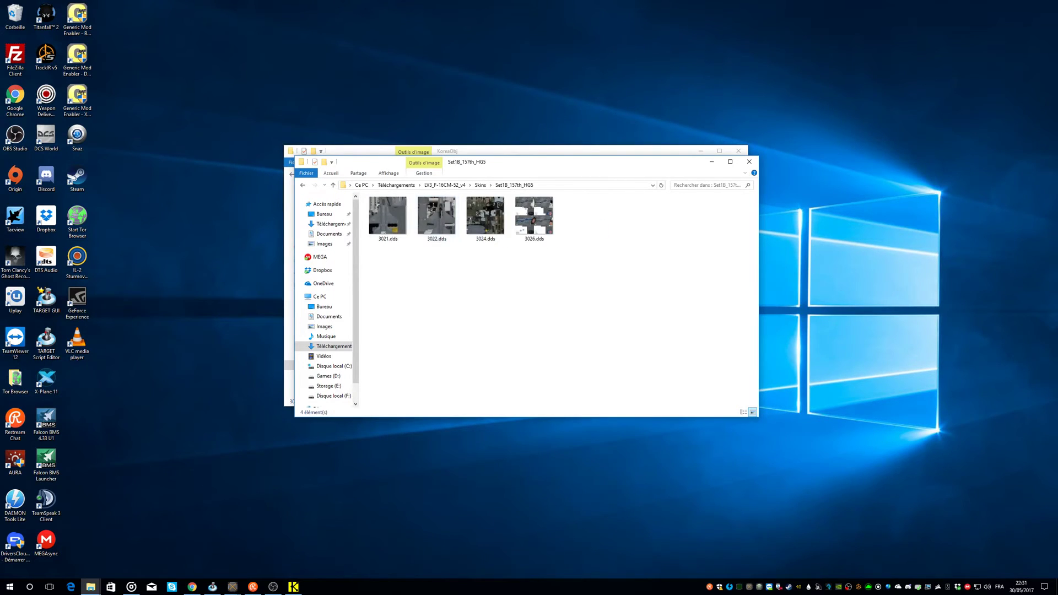
key(BackSpace)
key(Up)
key(Return)
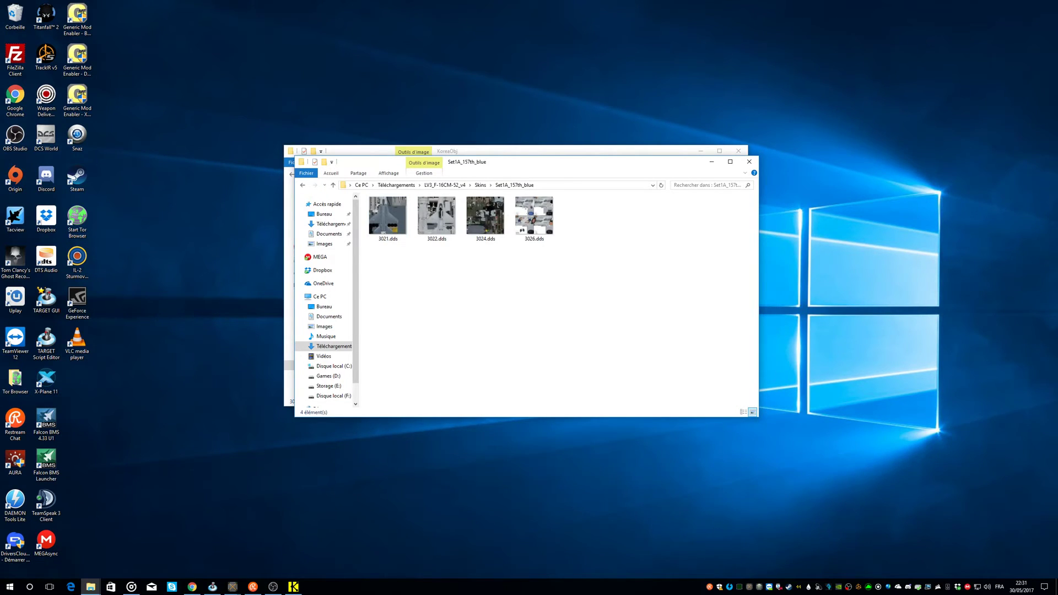
drag(563, 264, 370, 210)
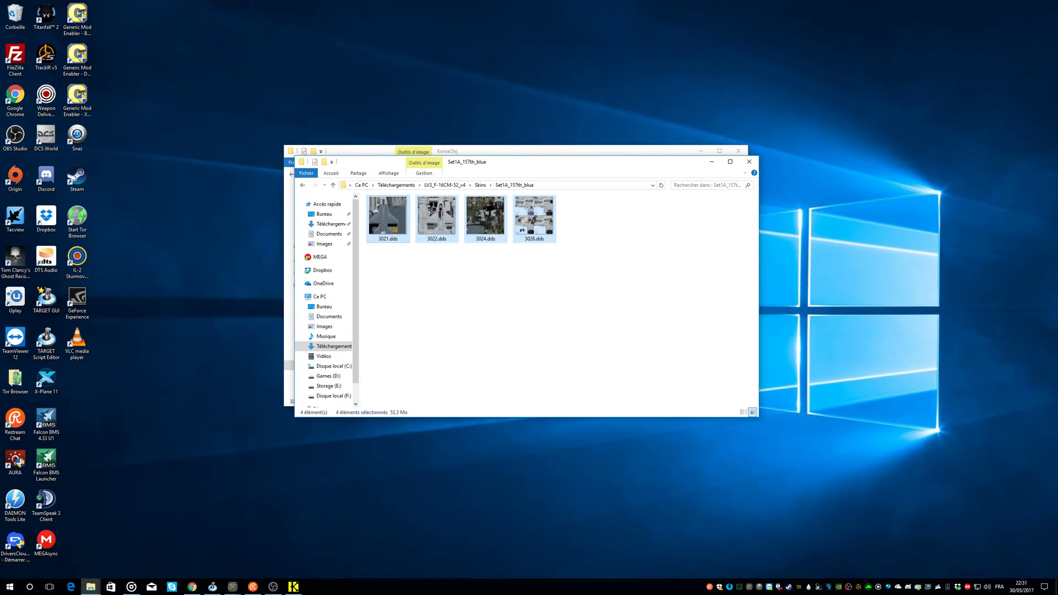
key(BackSpace)
key(Up)
key(Return)
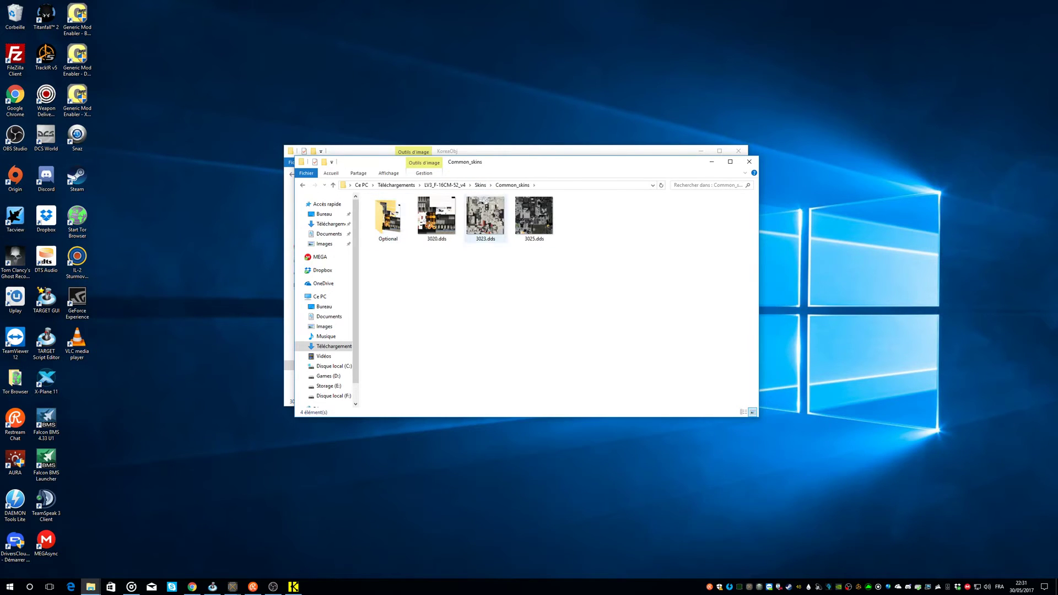
key(BackSpace)
- Copy 3021.dds, 3022.dds, 3024.dds and 3026.dds from Set1A_157th_blue into the mod's KoreaObj folder, replacing the existing files
double_click(404, 217)
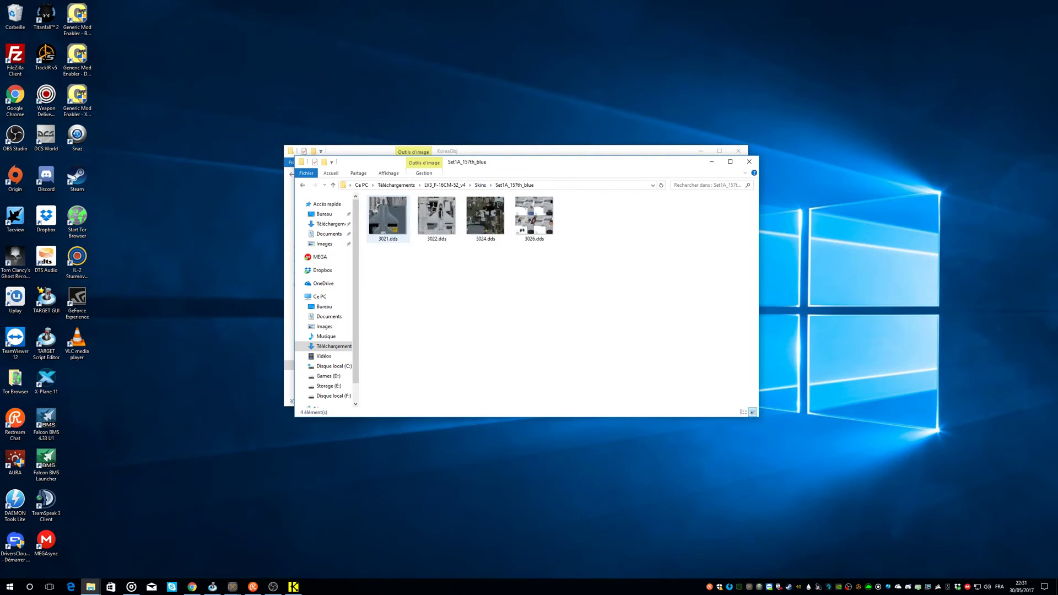
drag(626, 292, 385, 204)
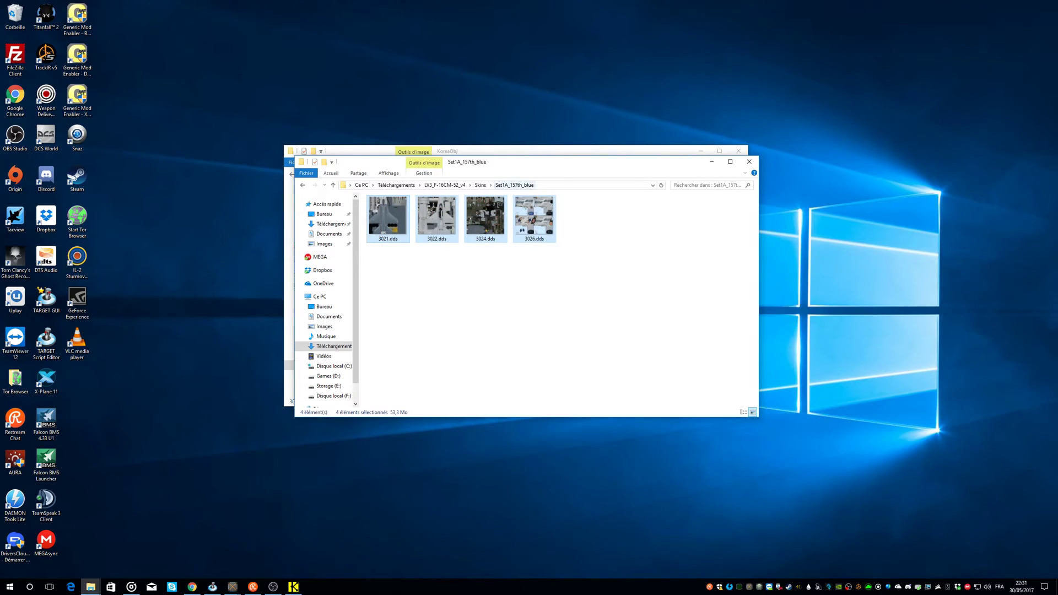
key(alt+Tab)
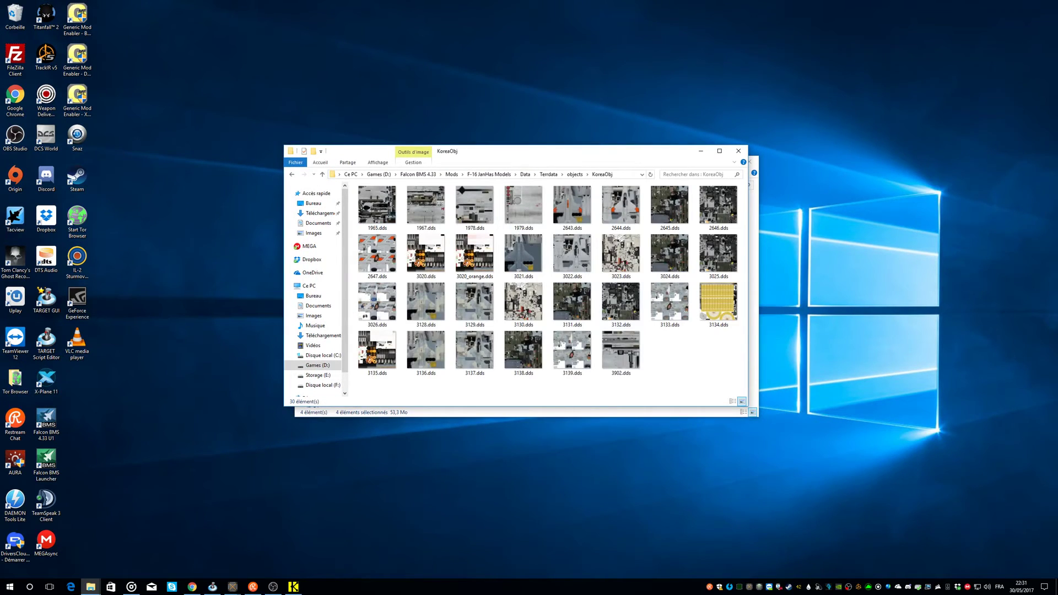
key(ctrl+v)
key(Return)
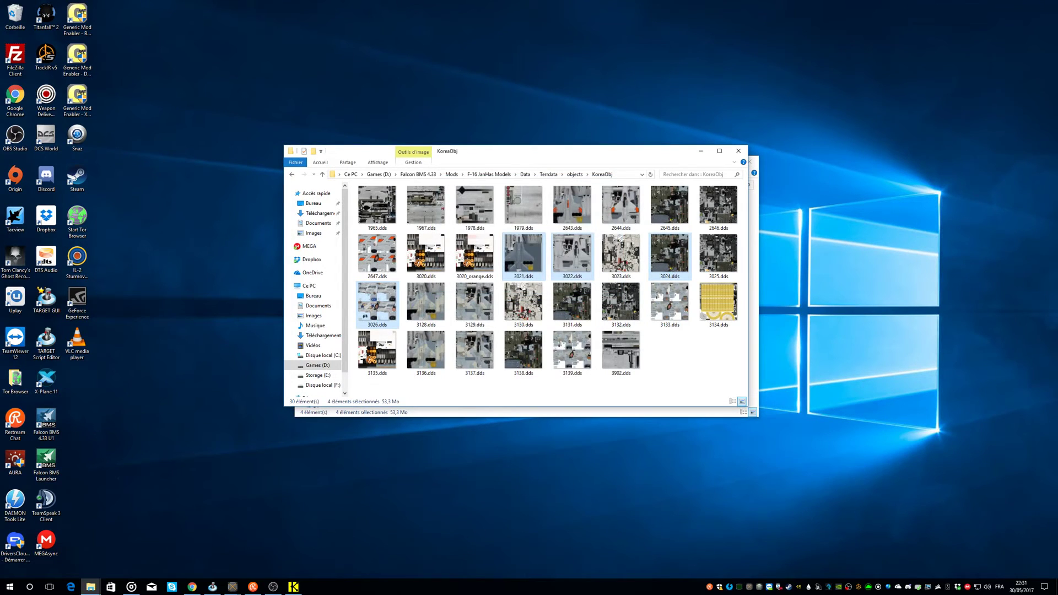
- Paste the four Set1A_157th_blue skins into the mod's KoreaObj_HiRes folder as well, replacing the existing files
click(575, 174)
double_click(383, 208)
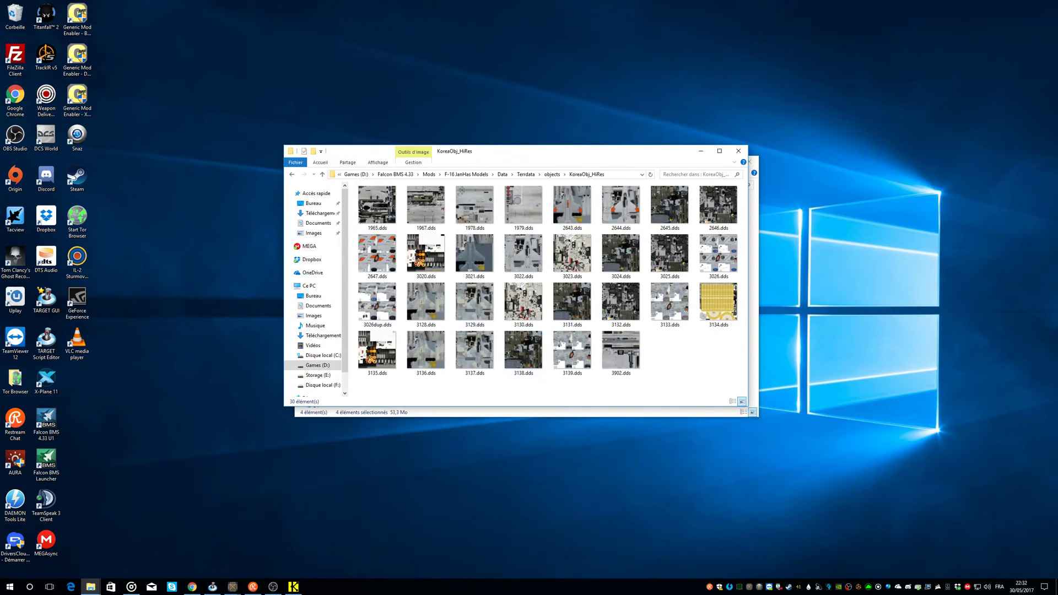
key(ctrl+v)
key(Return)
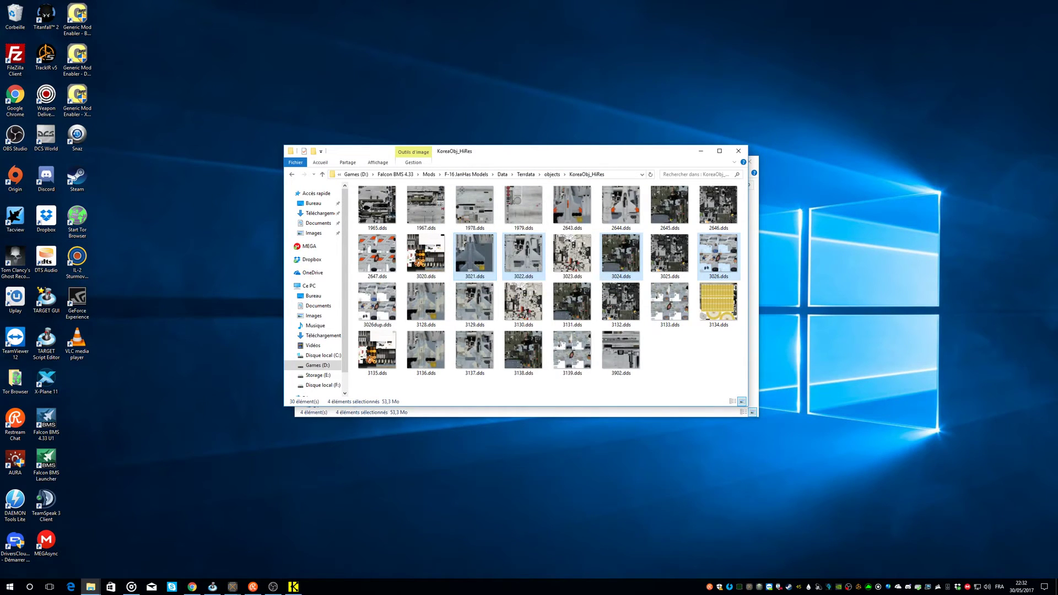
click(693, 358)
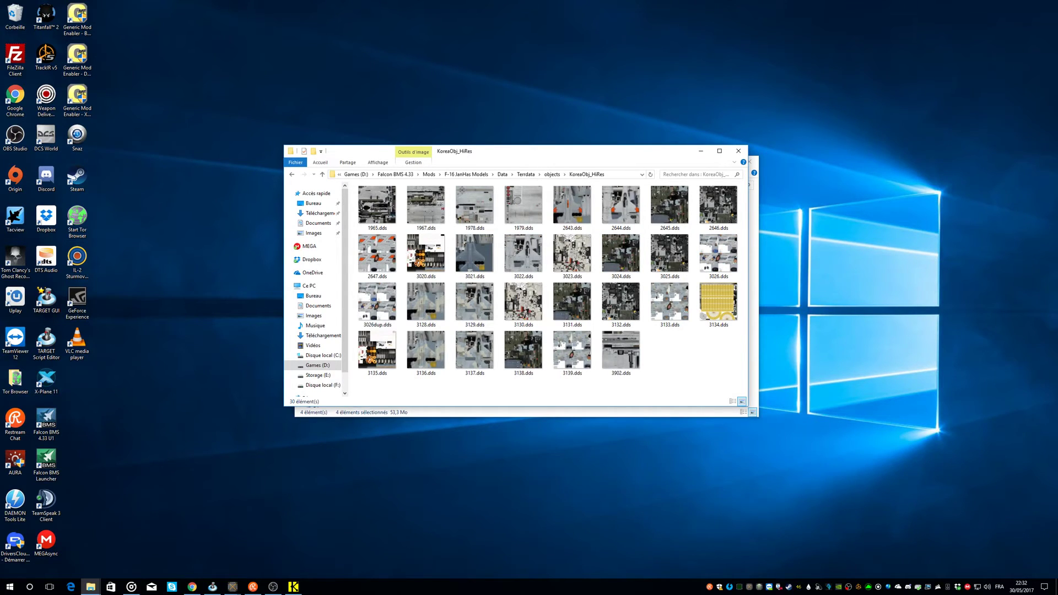
key(alt+Tab)
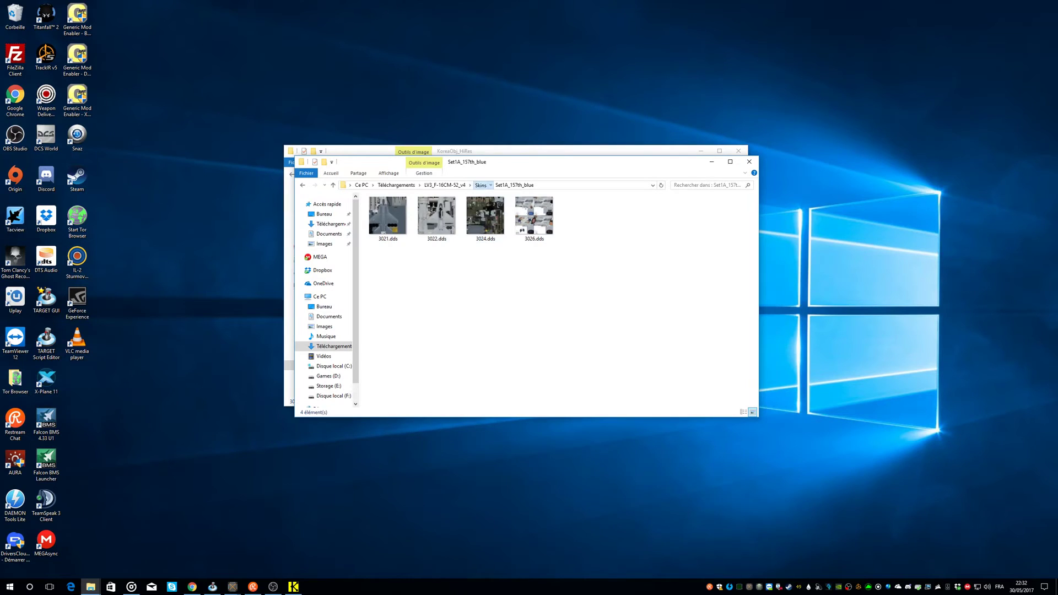
click(480, 185)
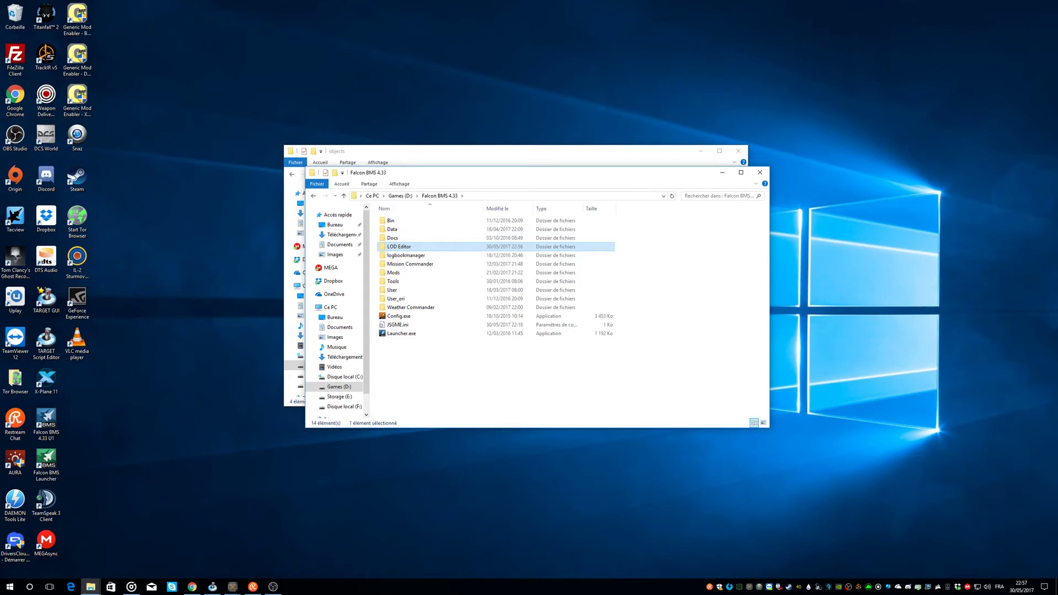
- Open the Data\Terrdata\objects folder of the Falcon BMS 4.33 installation
click(661, 297)
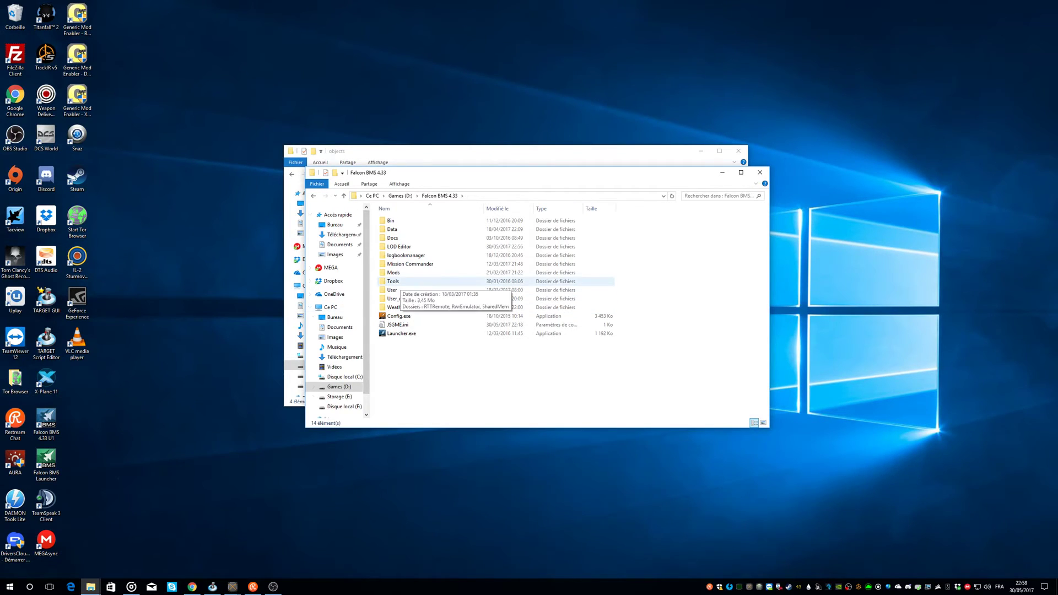
double_click(393, 229)
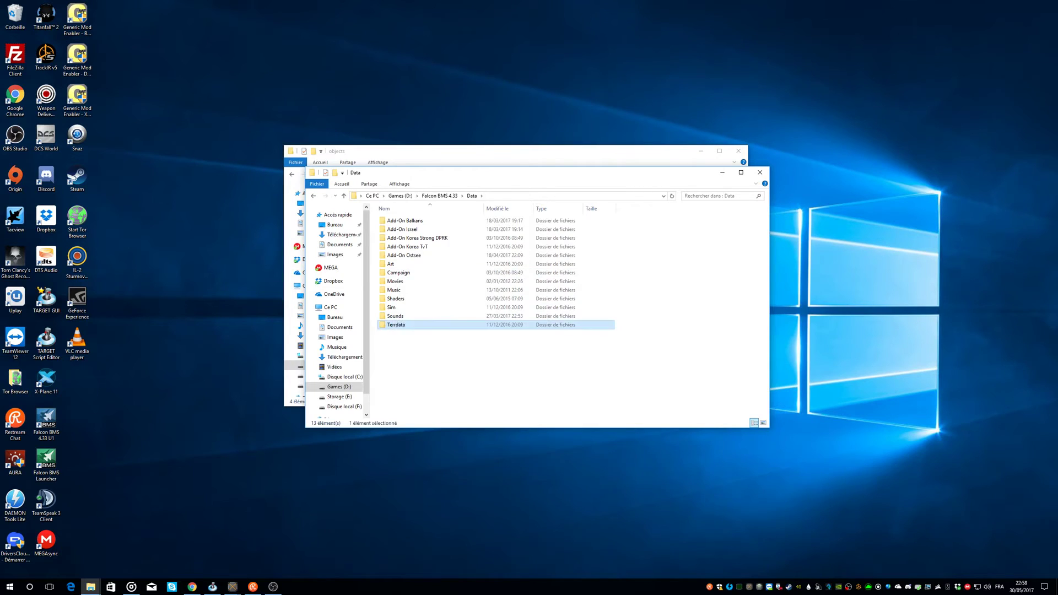
double_click(396, 324)
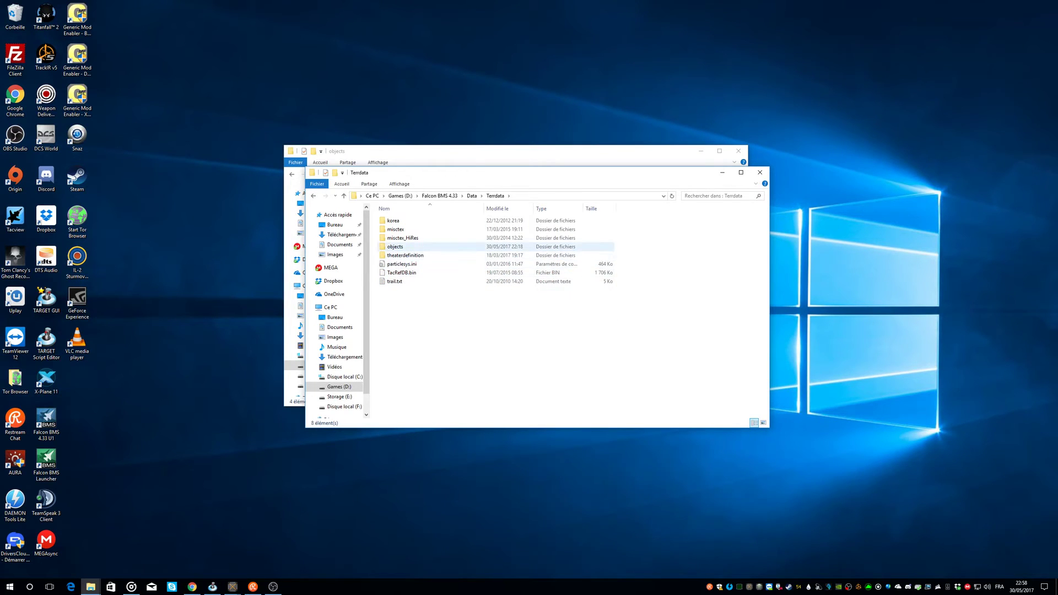
double_click(396, 246)
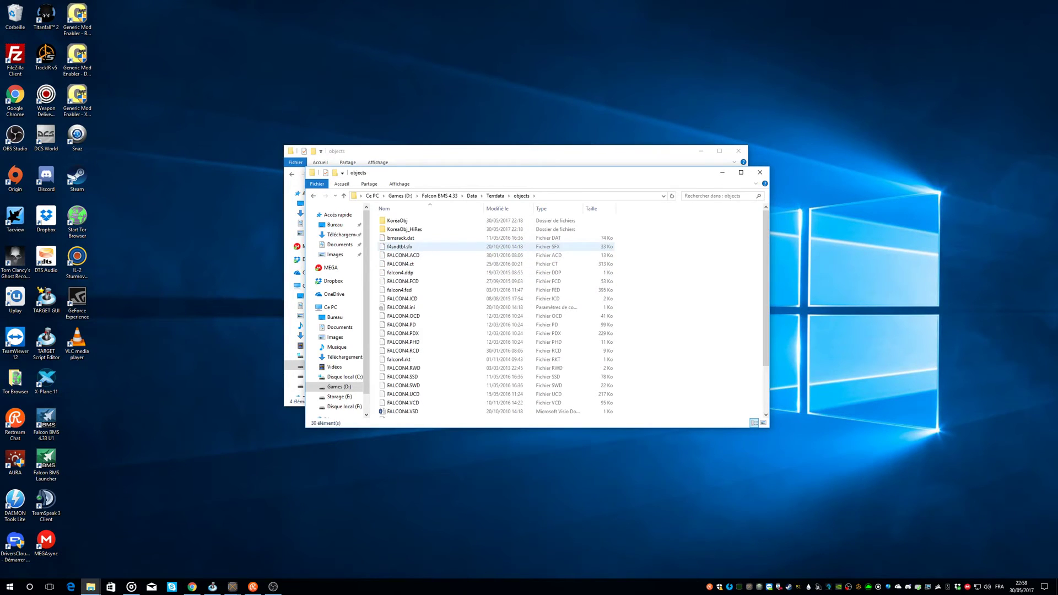
scroll(410, 281, down, 3)
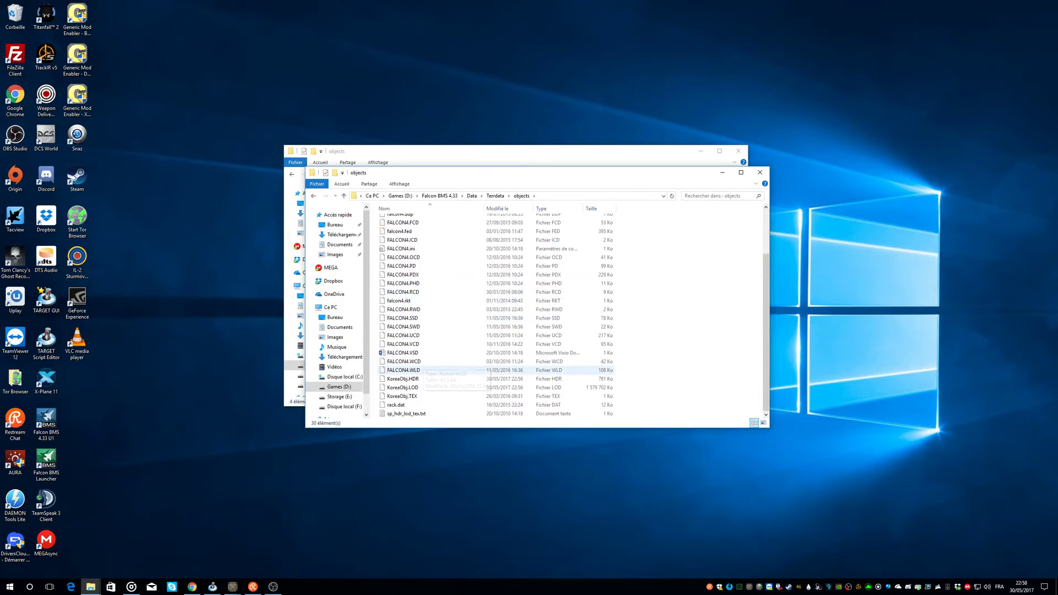
- Copy KoreaObj.HDR and KoreaObj.LOD from the game's objects folder into the F-16 JanHas Models mod's objects folder, replacing the existing files
click(404, 379)
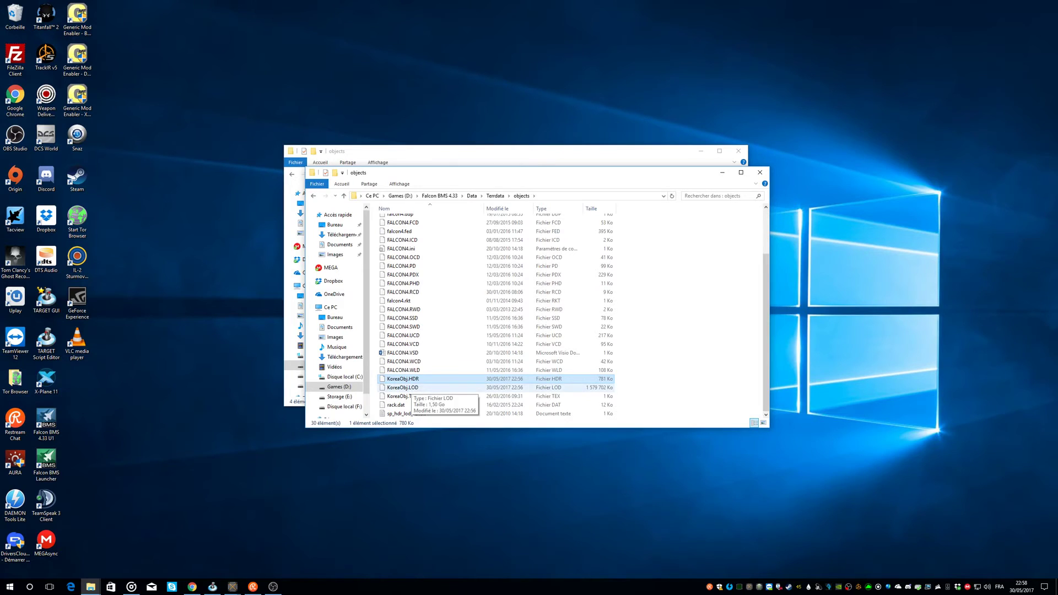
click(411, 388)
click(413, 379)
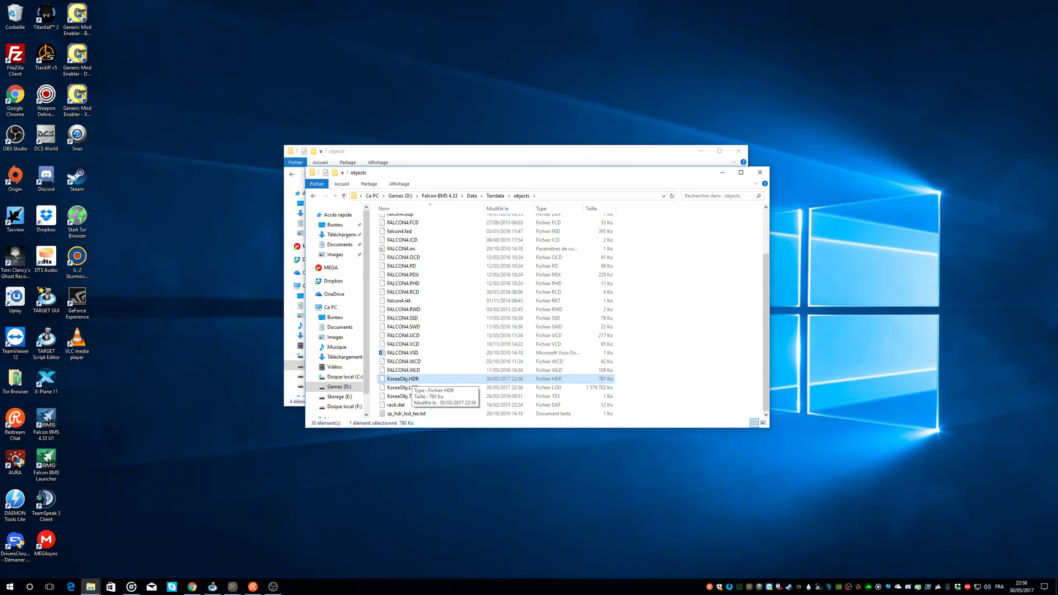
click(411, 388)
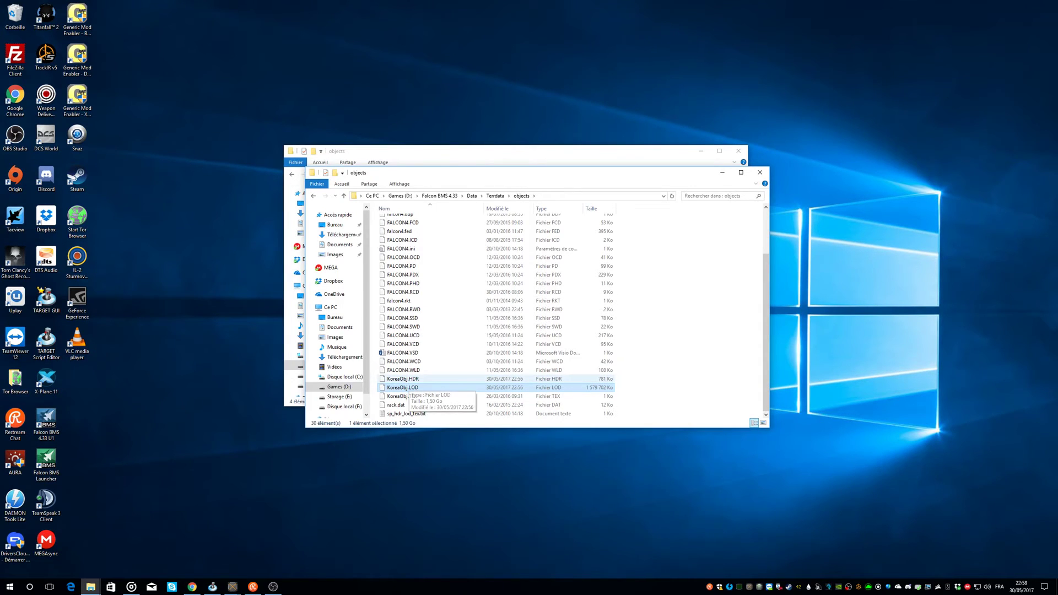
shift+click(403, 378)
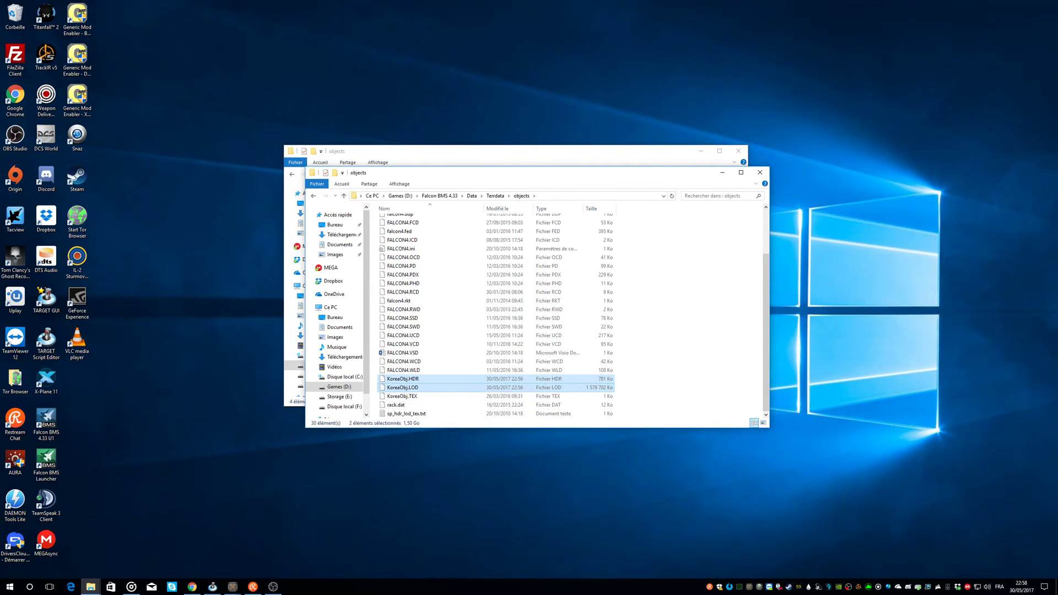
key(alt+Tab)
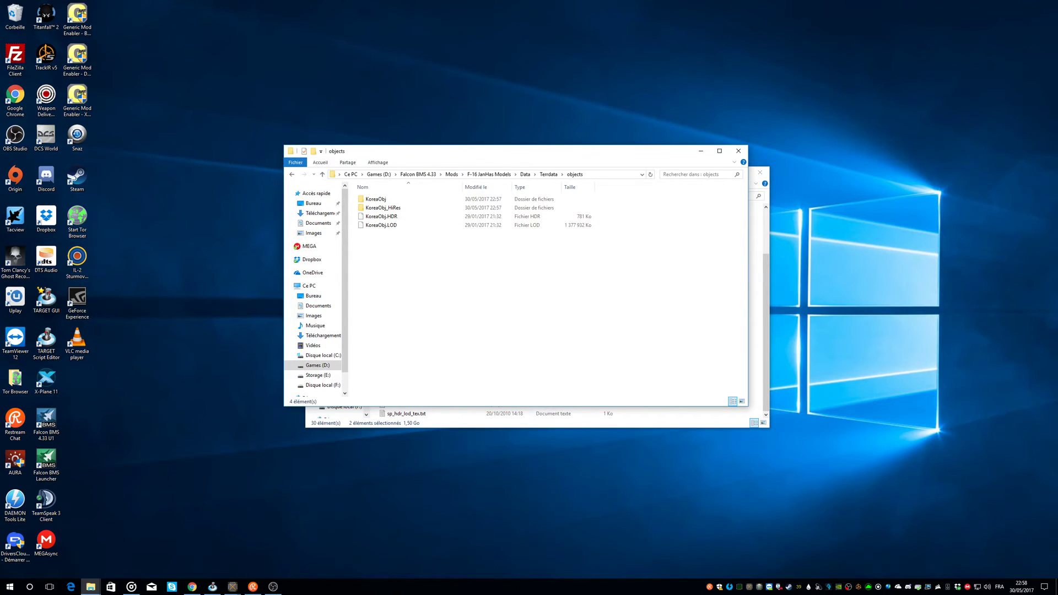
key(ctrl+v)
key(Return)
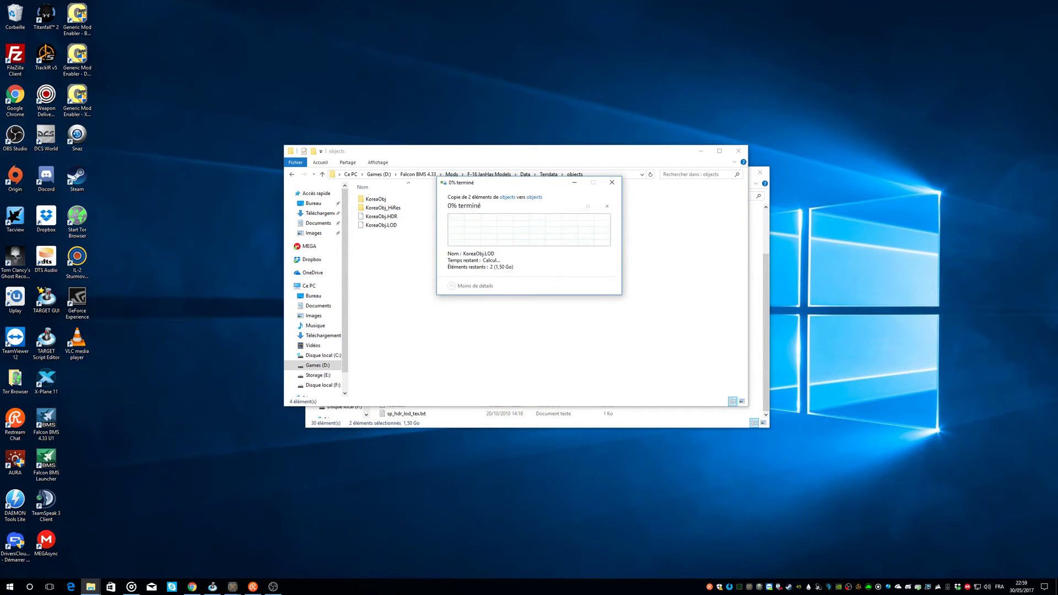
click(474, 297)
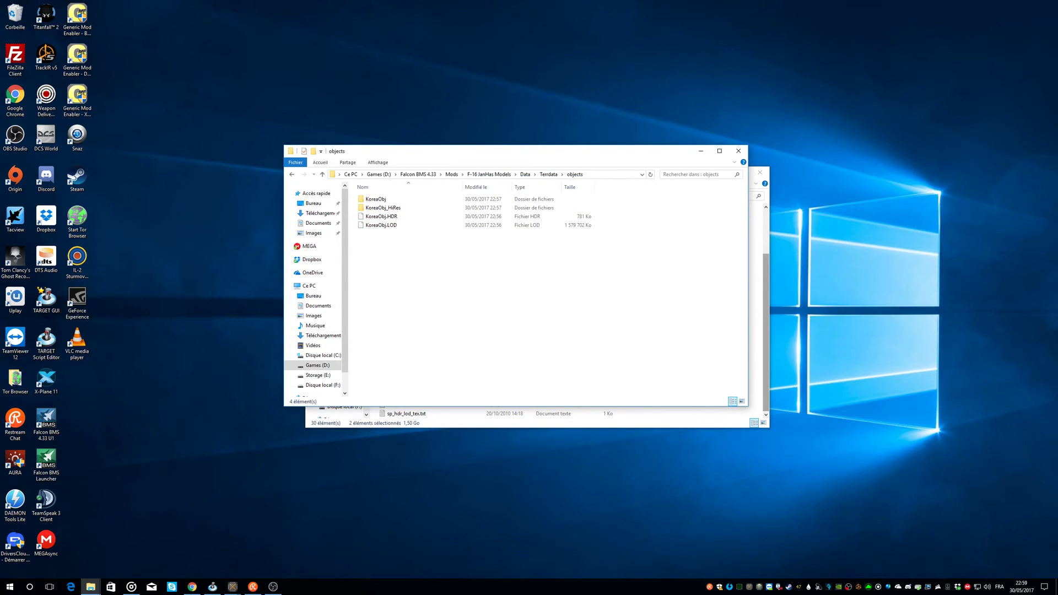
- Launch Generic Mod Enabler for Falcon BMS and deactivate the F-16 JanHas Models mod
click(766, 333)
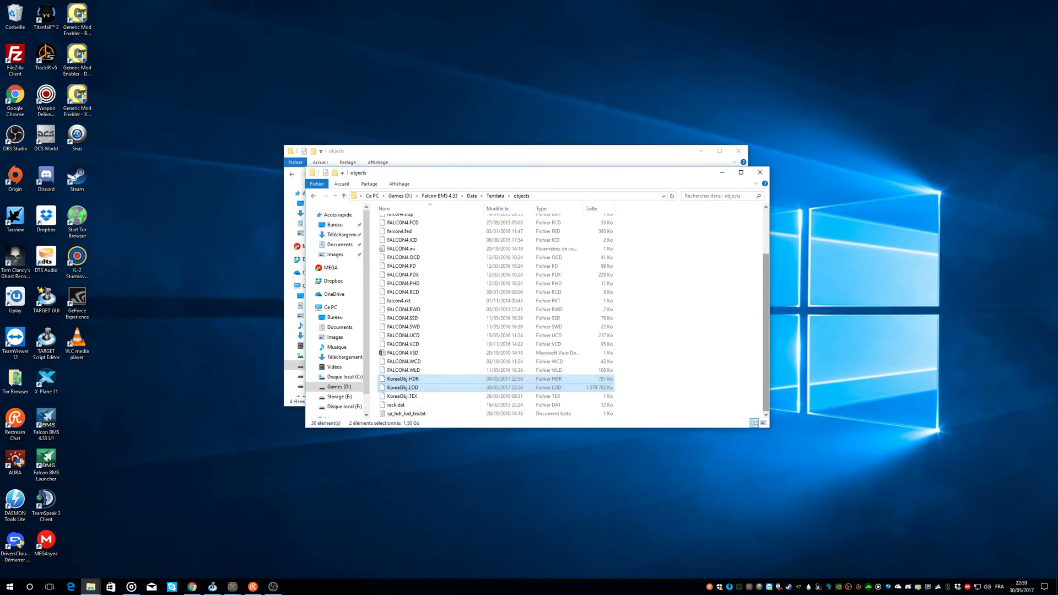
click(661, 292)
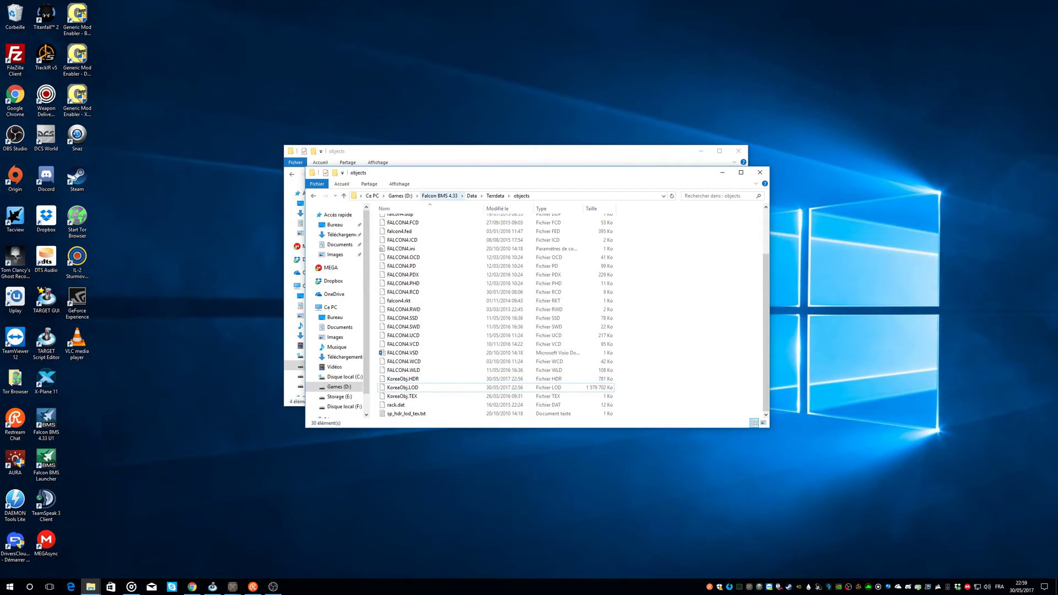
click(77, 21)
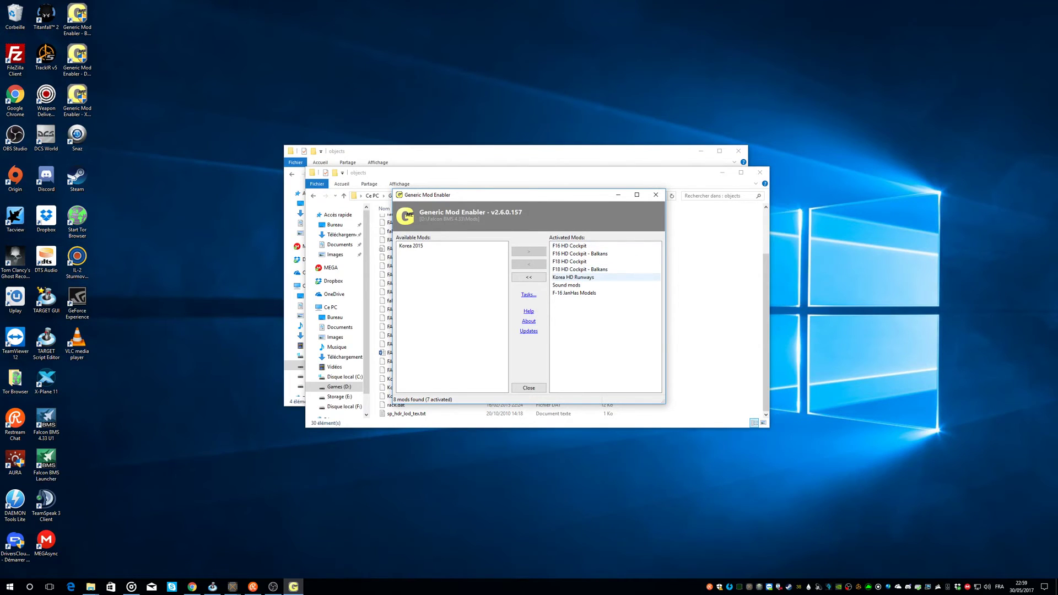
click(575, 293)
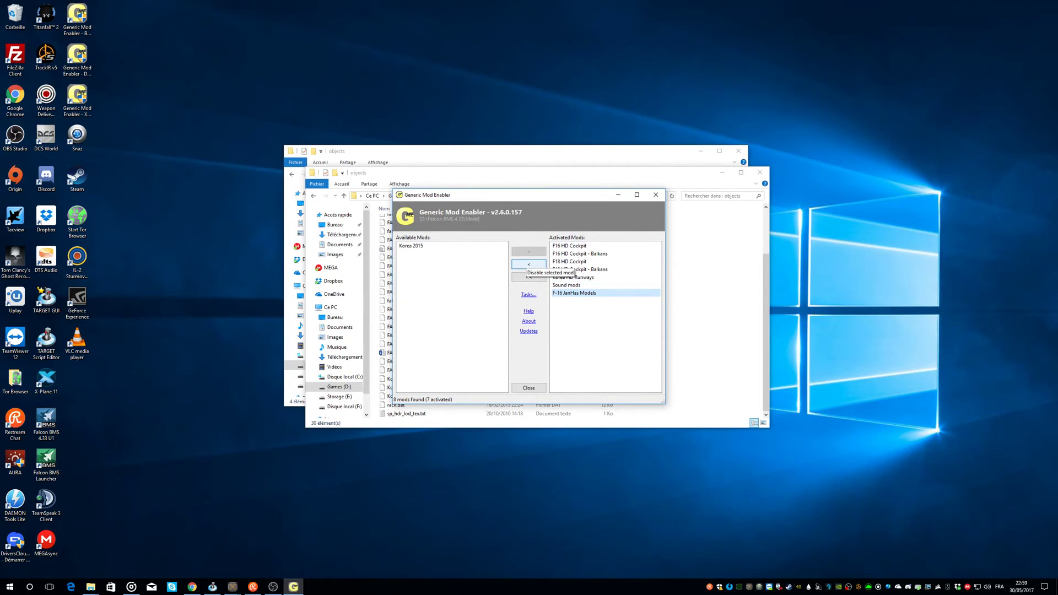
click(528, 265)
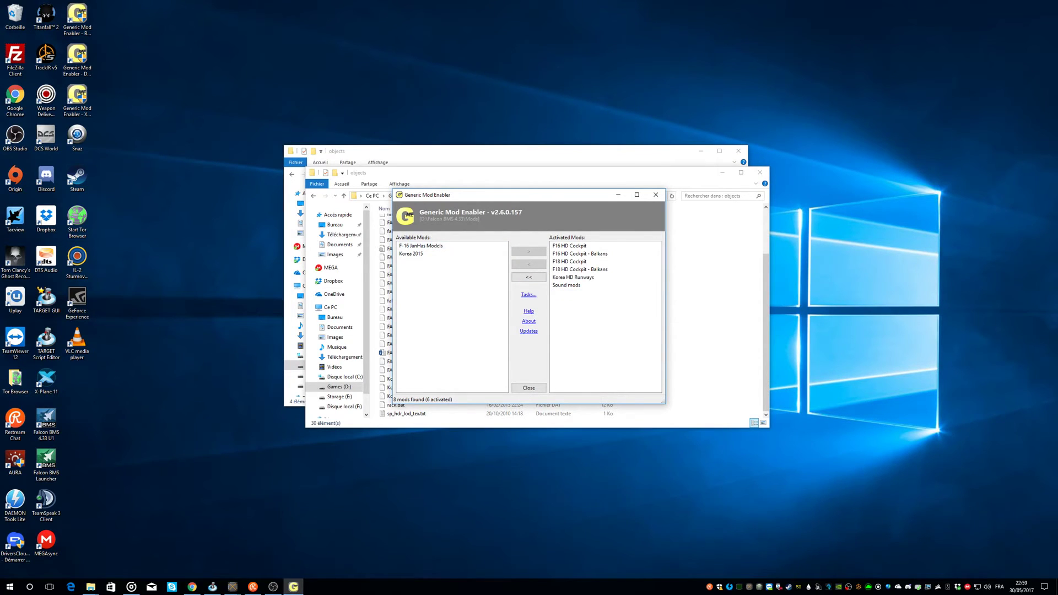
- Check the dates and sizes of KoreaObj.HDR and KoreaObj.LOD in the game's Data\Terrdata\objects folder
click(711, 309)
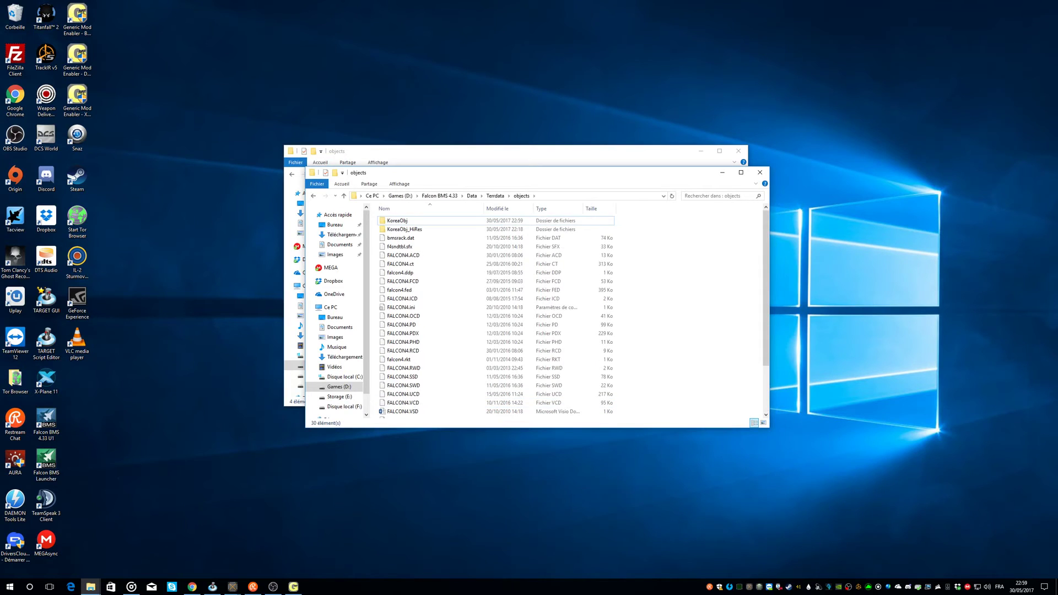
scroll(496, 316, down, 3)
click(403, 379)
click(410, 388)
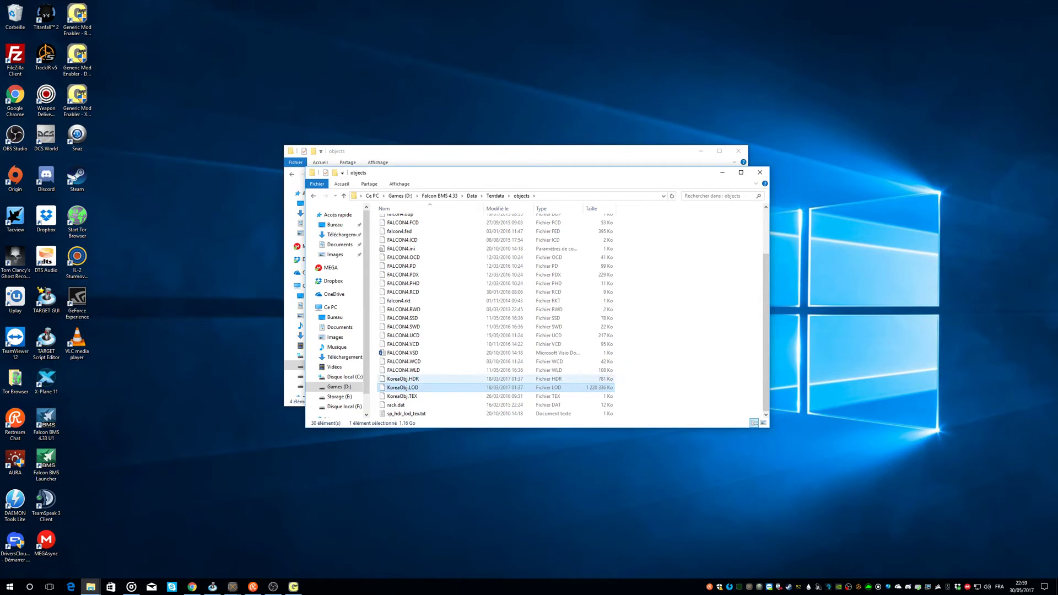
click(410, 379)
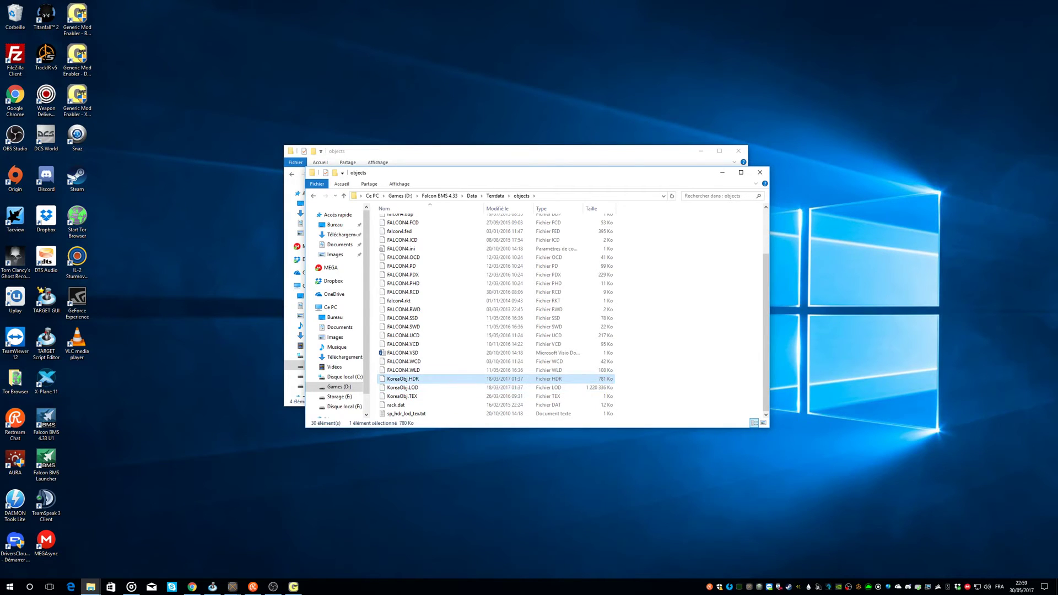
- Review the F-16 JanHas Models mod's folder structure, including the DAT files in Data\Sim\Acdata
click(294, 587)
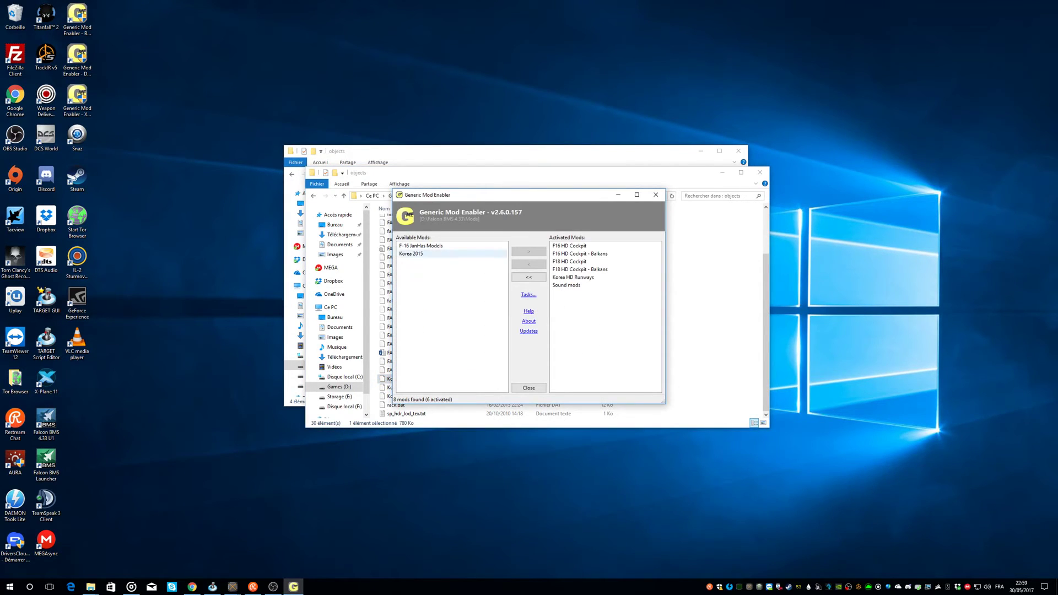
click(430, 247)
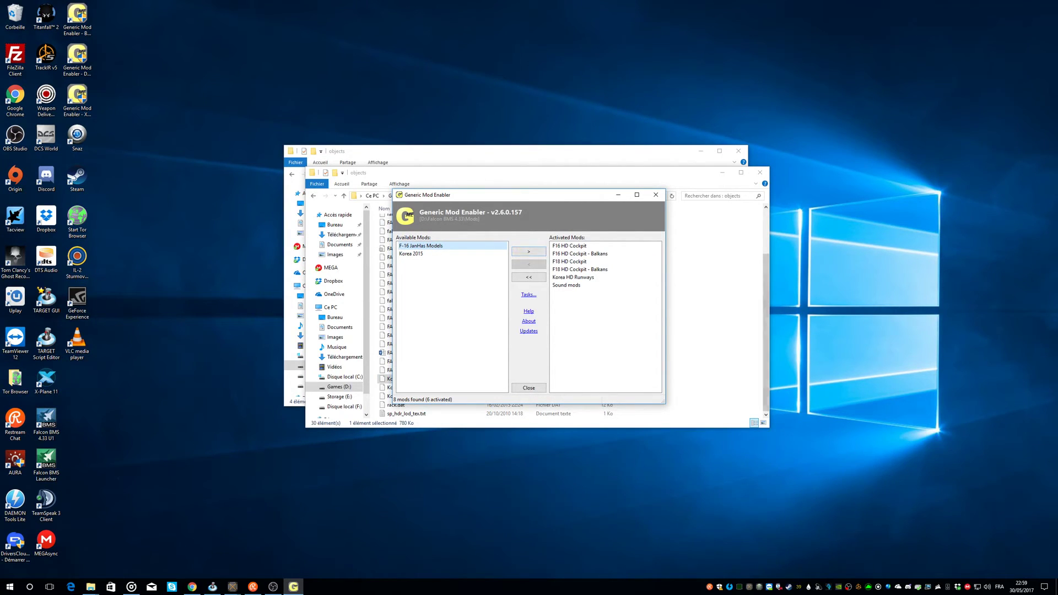
click(430, 152)
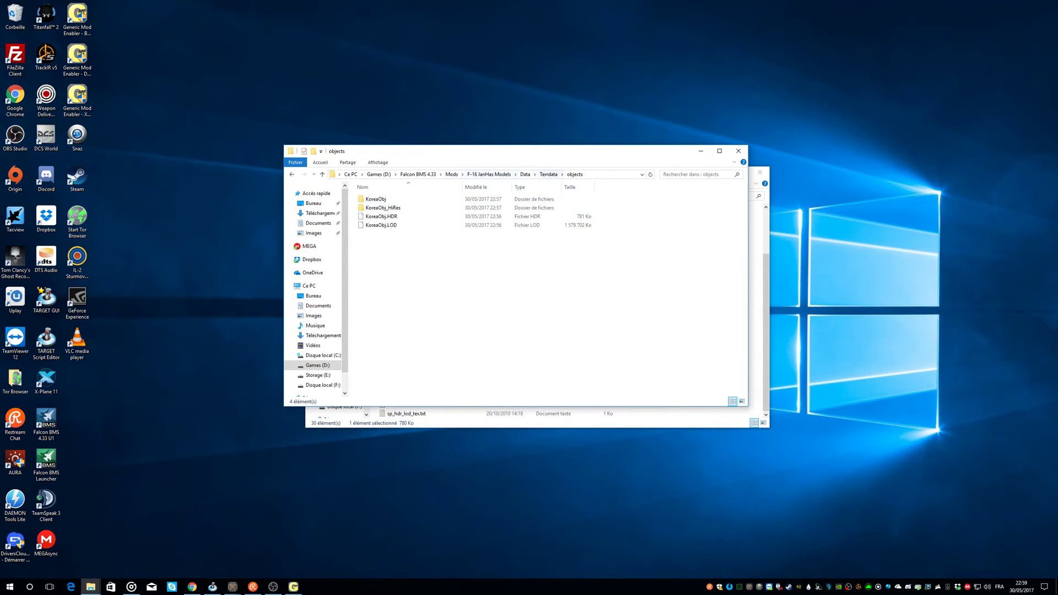
click(525, 175)
double_click(390, 199)
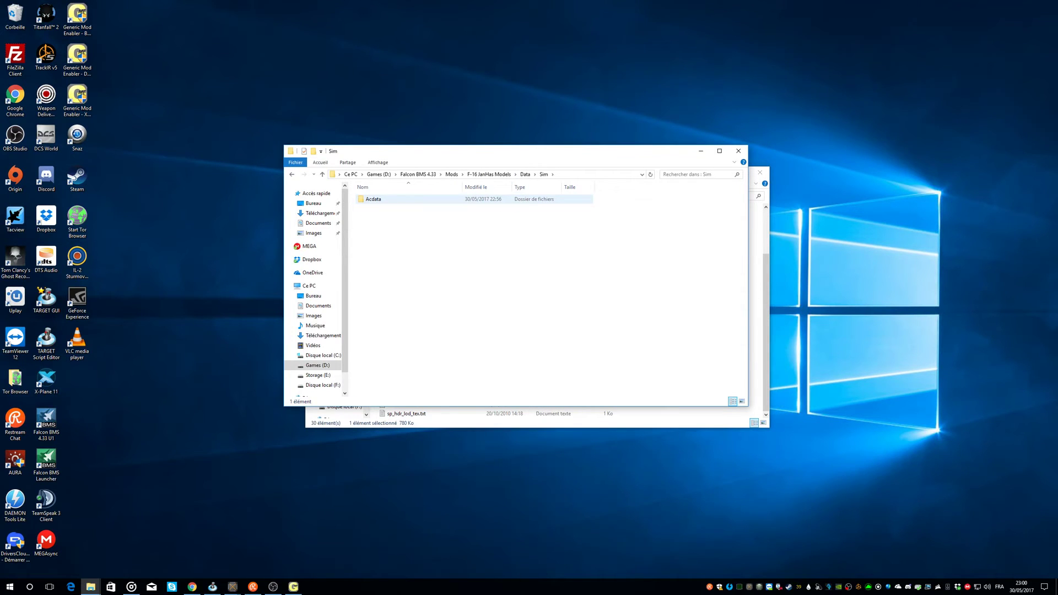
double_click(380, 199)
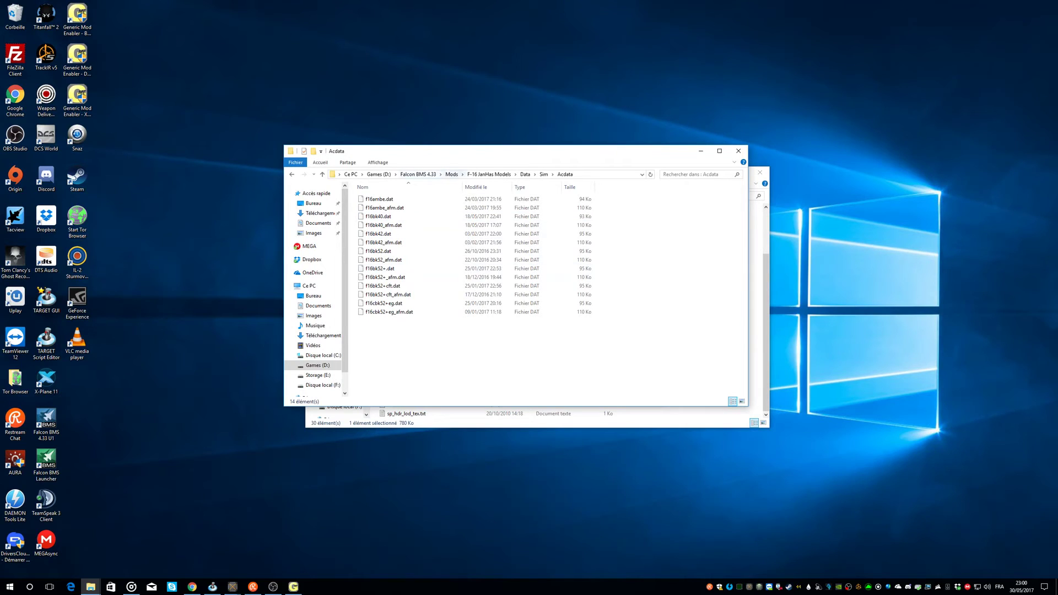
click(452, 174)
double_click(405, 217)
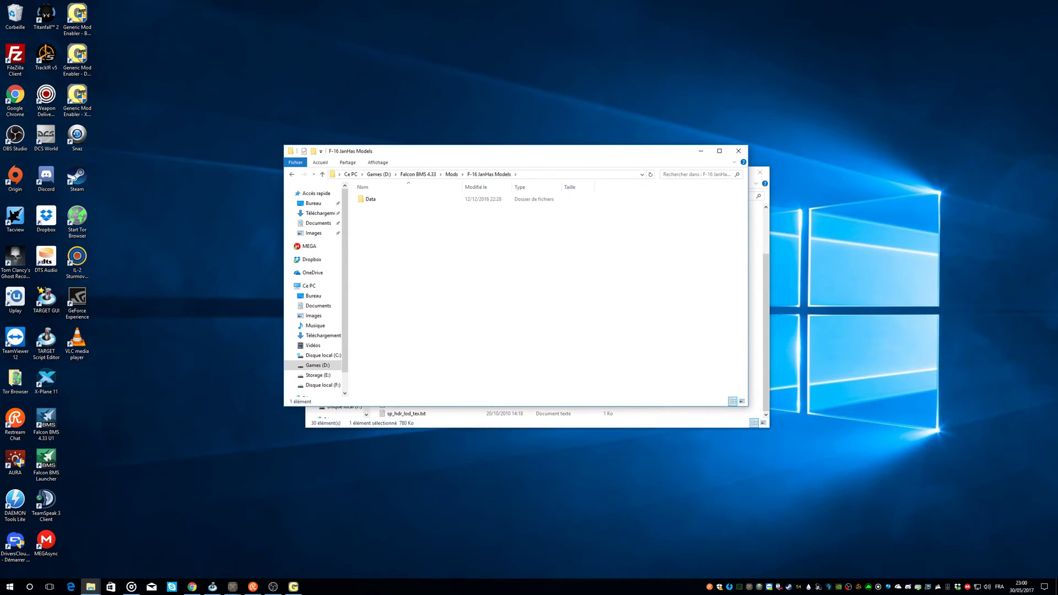
- Activate the F-16 JanHas Models mod and the Korea 2015 mod in Generic Mod Enabler
click(293, 586)
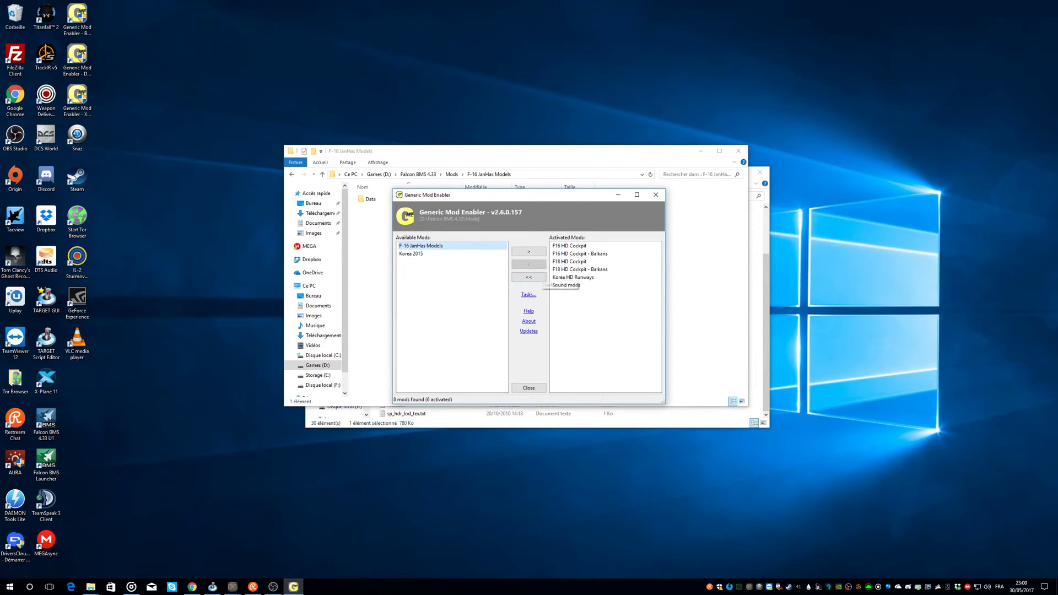
click(422, 246)
click(422, 253)
click(422, 246)
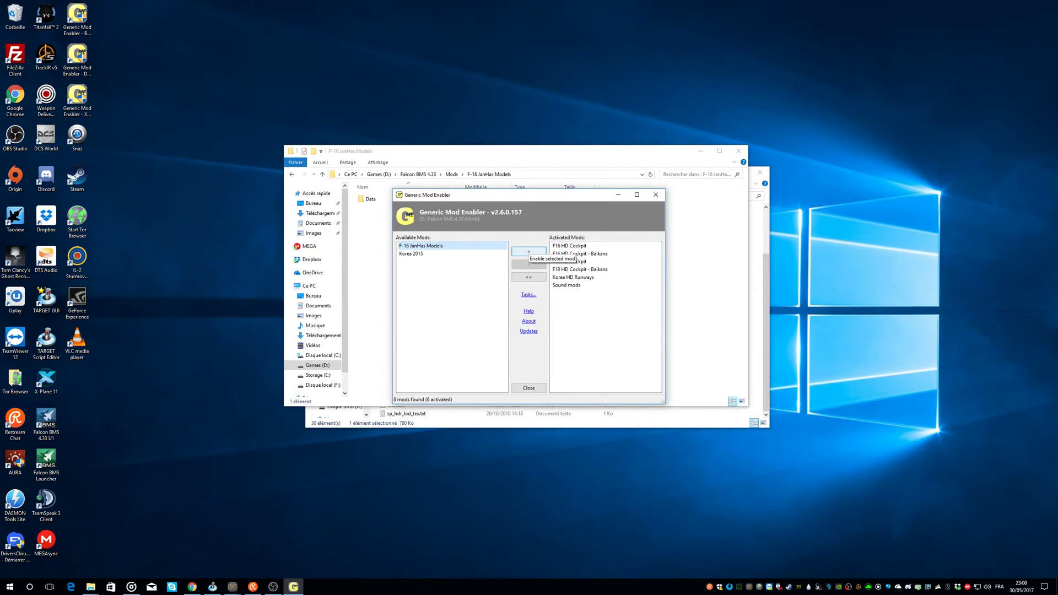
click(529, 251)
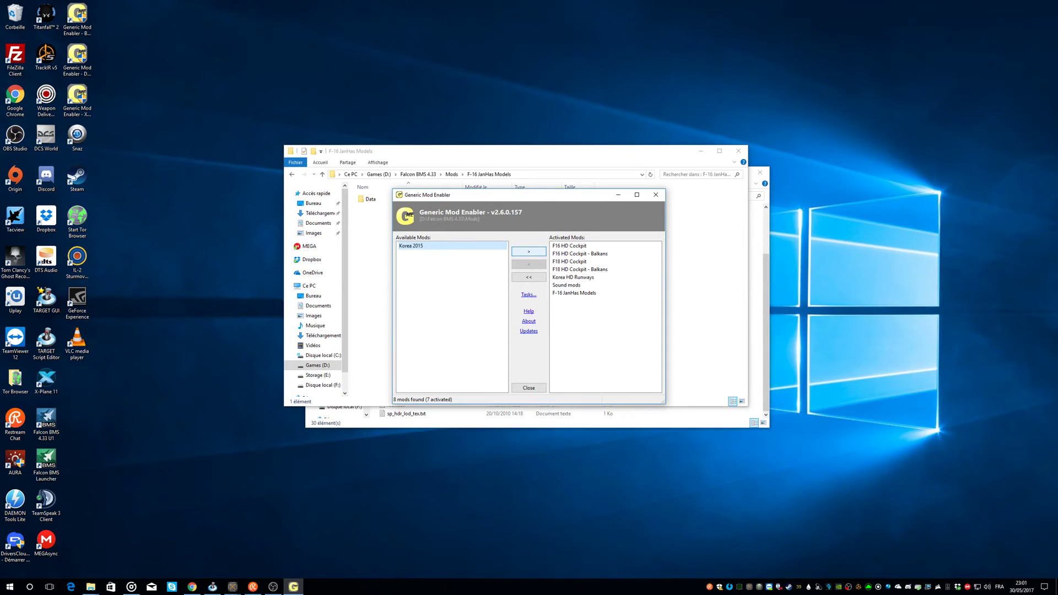
click(529, 252)
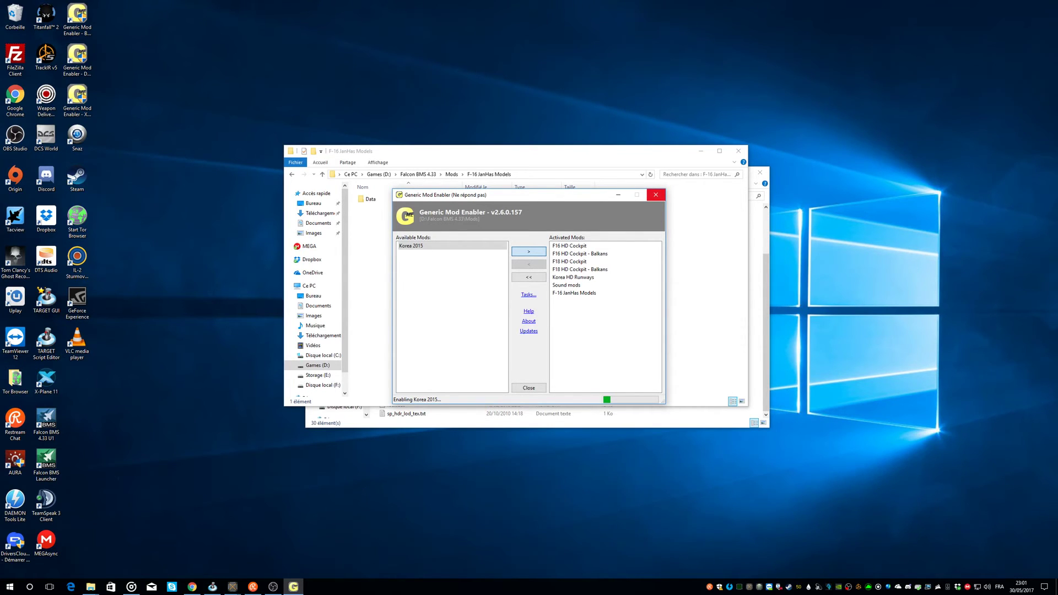
- Empty the Recycle Bin, permanently deleting its contents
right_click(17, 8)
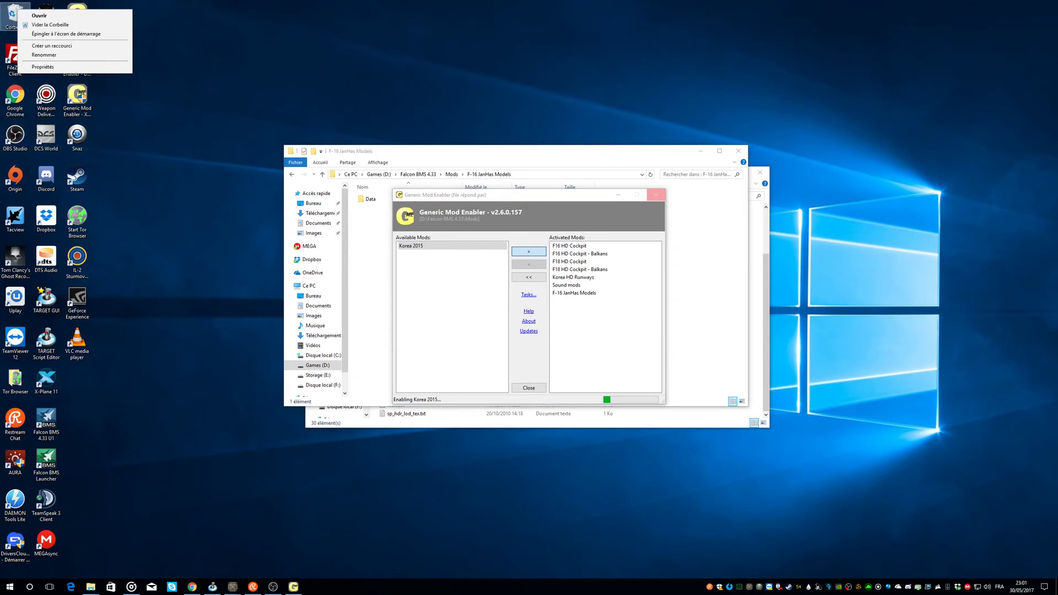
click(39, 25)
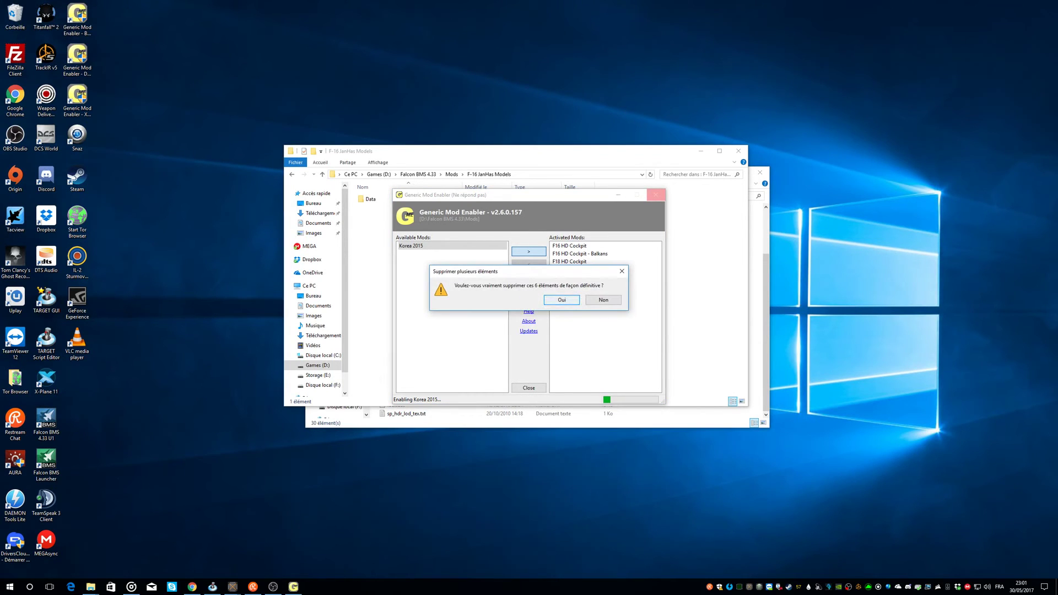
click(561, 299)
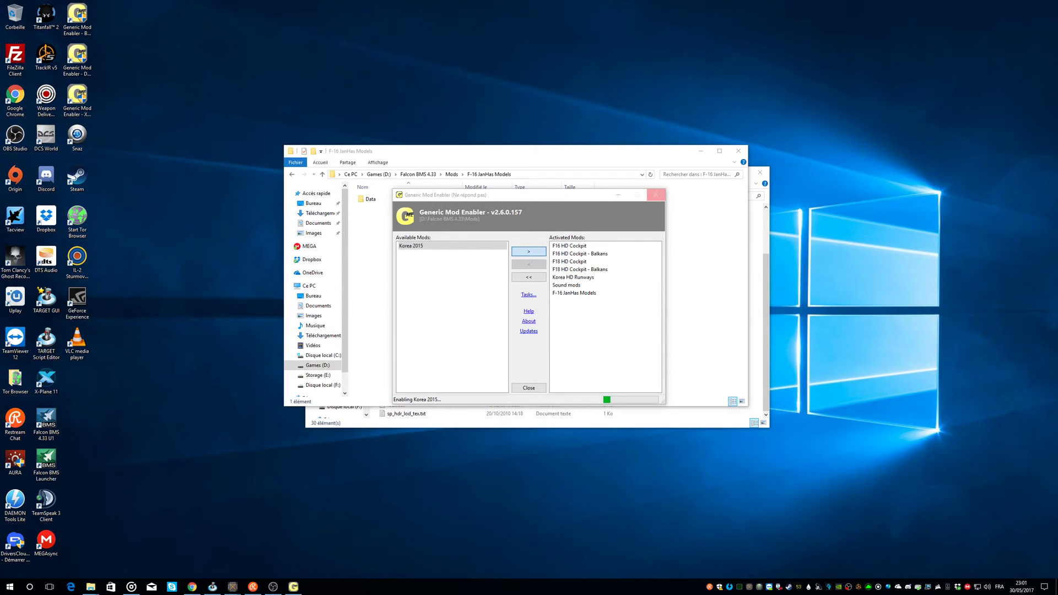
- Check the KoreaObj files in the game's objects folder and the activated mods in Generic Mod Enabler
click(766, 330)
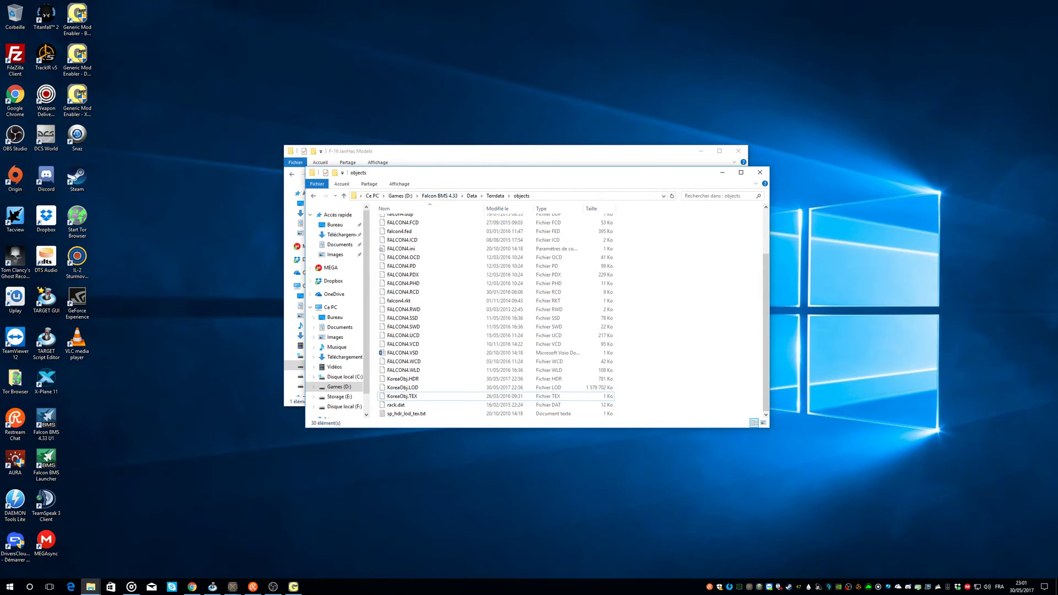
click(293, 586)
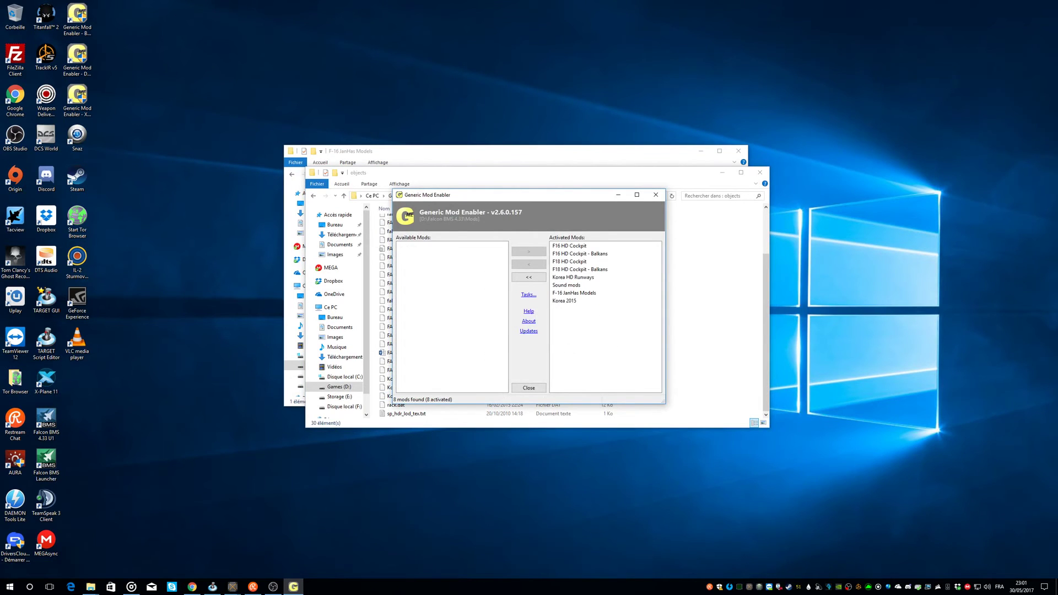
- Close Generic Mod Enabler, switch to a Falcon BMS mission on the taxiway and show the frame-rate counter
click(529, 388)
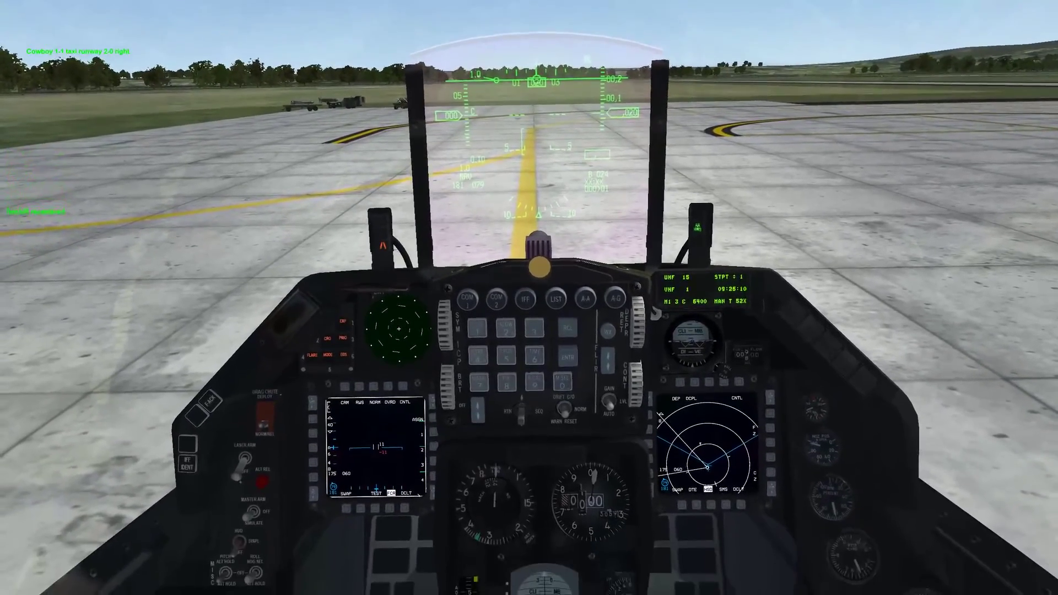
key(alt+c)
key(f)
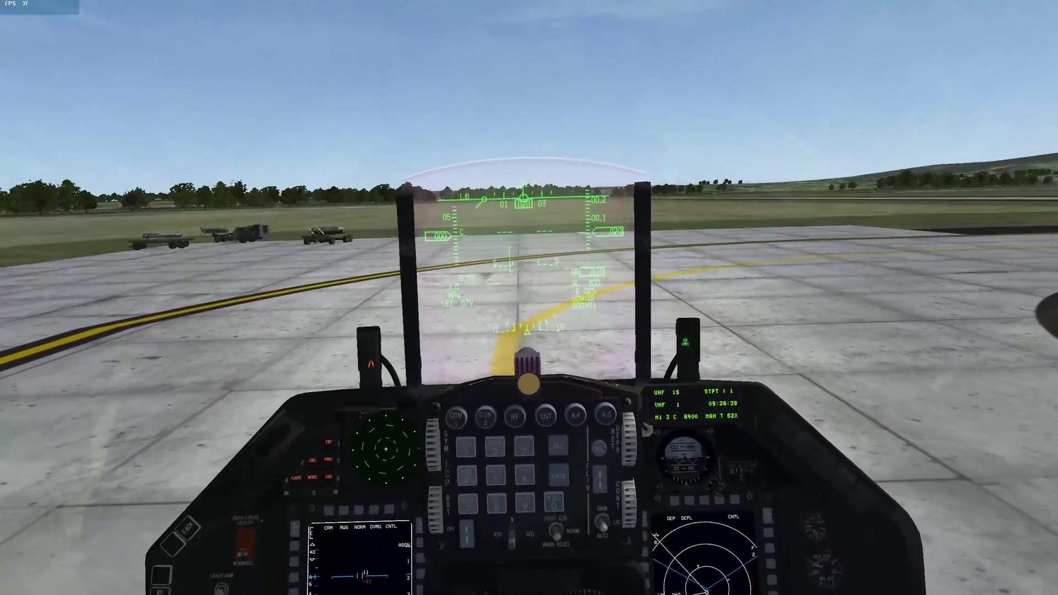
- Examine the parked Belgian F-16 model with the orbit camera, including its skin, landing gear, air intake, weapons and tail markings, and return to the cockpit
key(0)
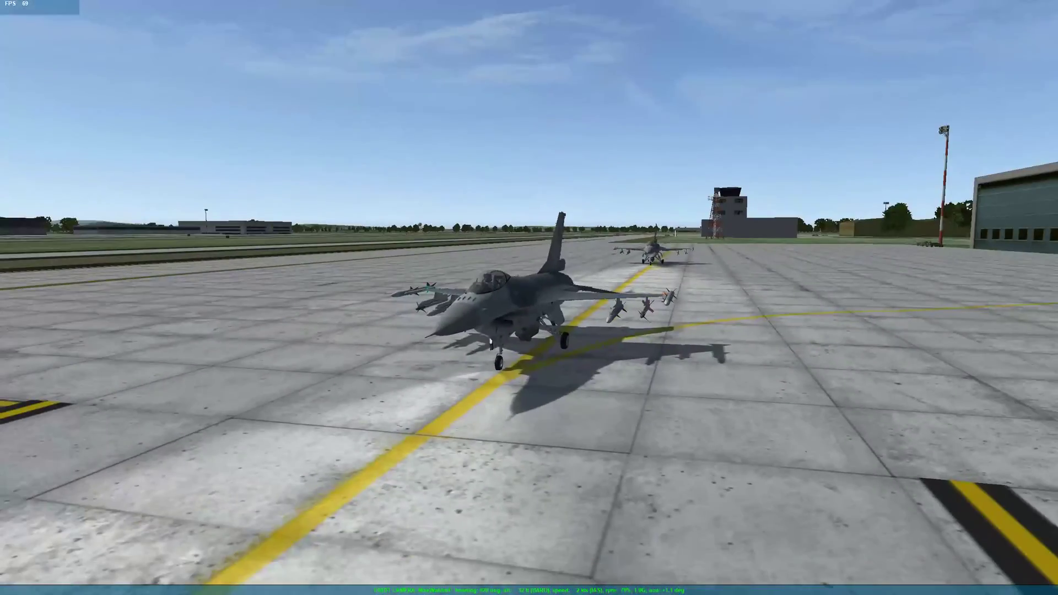
scroll(529, 298, up, 8)
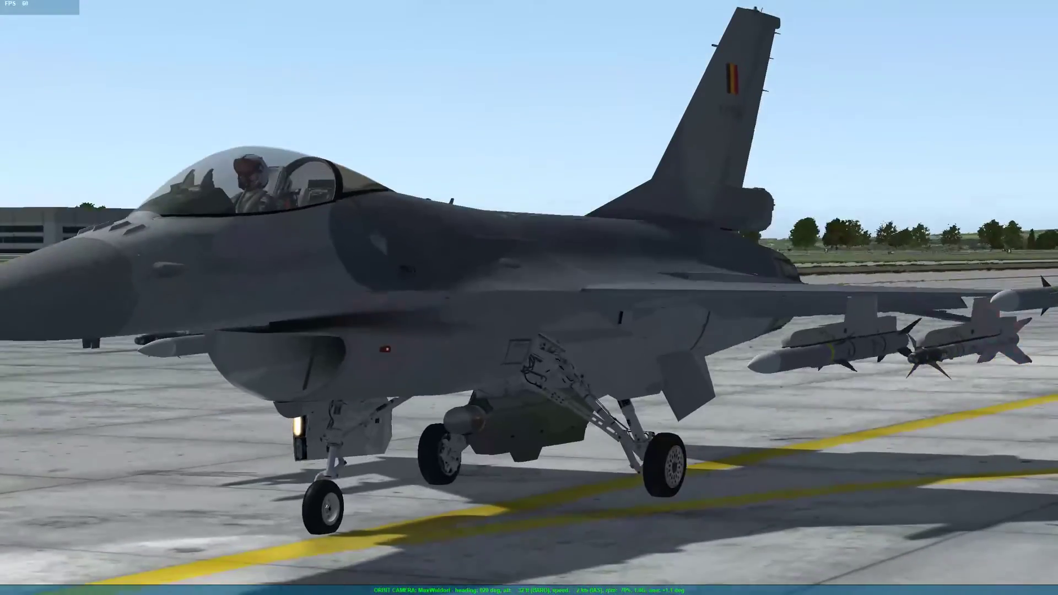
scroll(530, 298, up, 5)
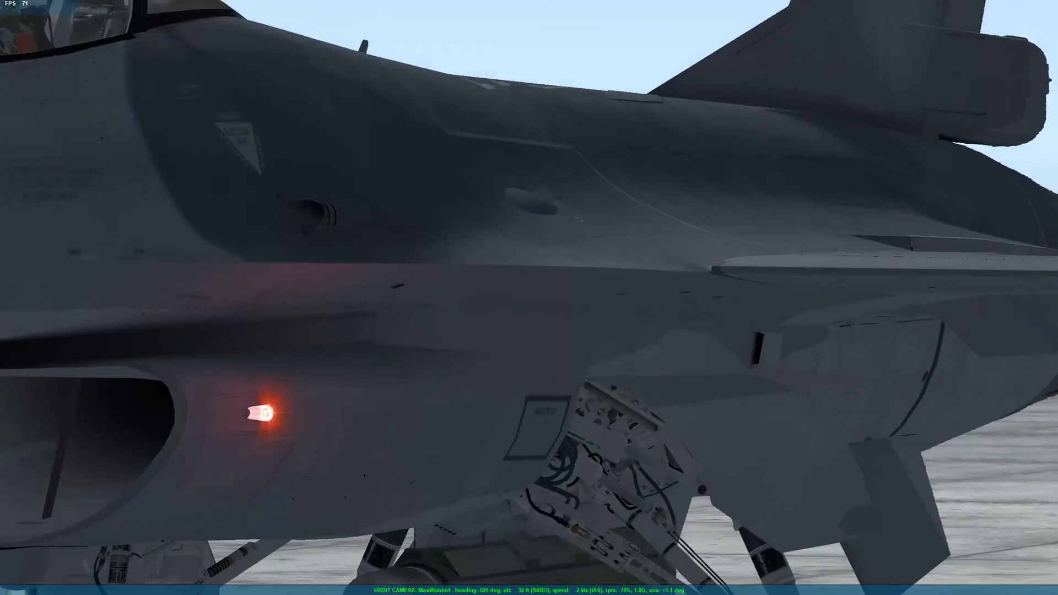
scroll(529, 297, down, 4)
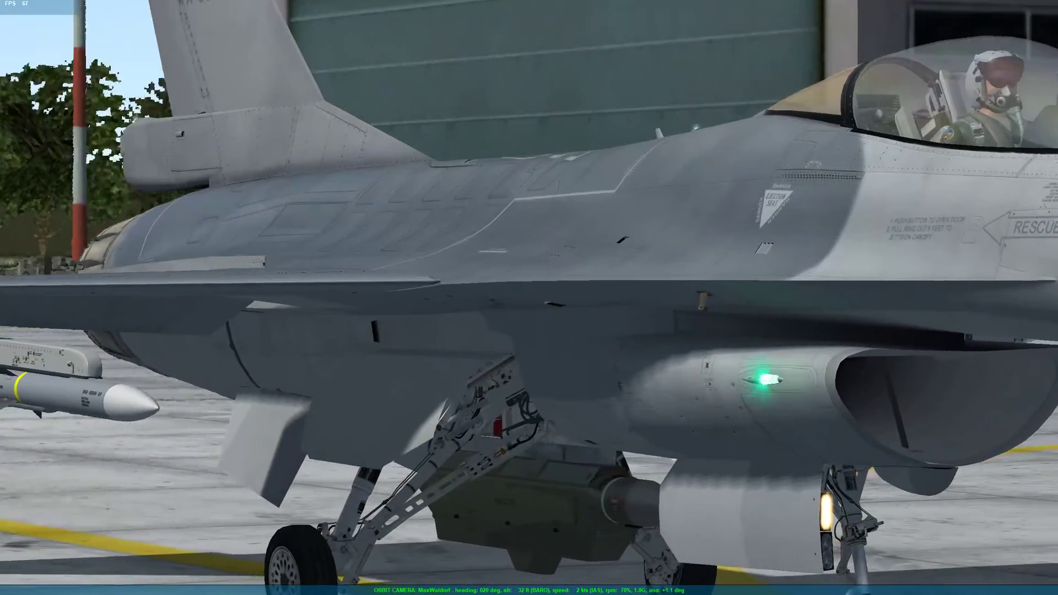
scroll(529, 298, down, 5)
scroll(529, 298, up, 5)
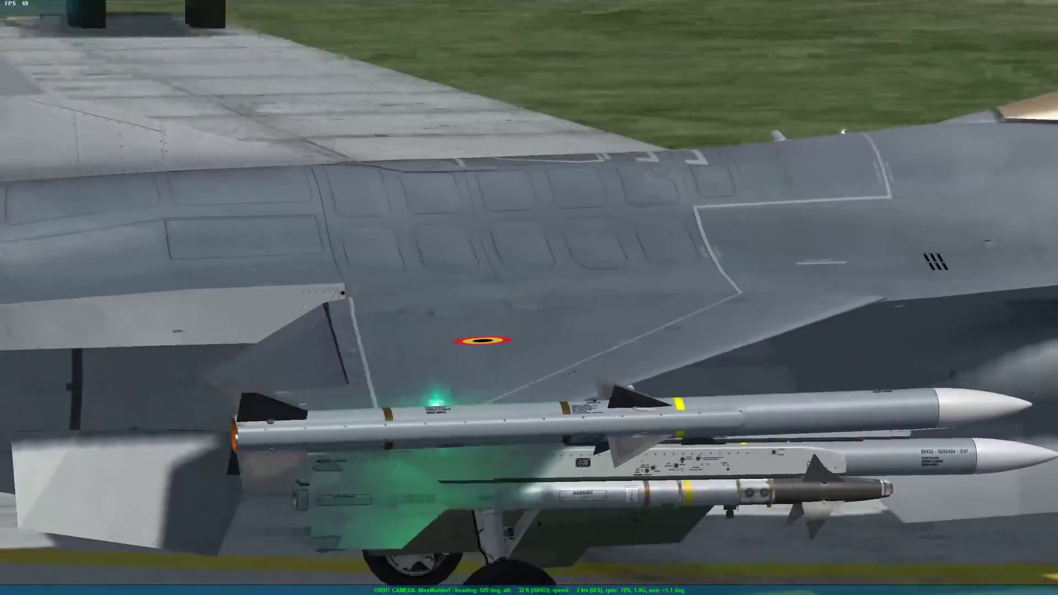
scroll(529, 298, down, 5)
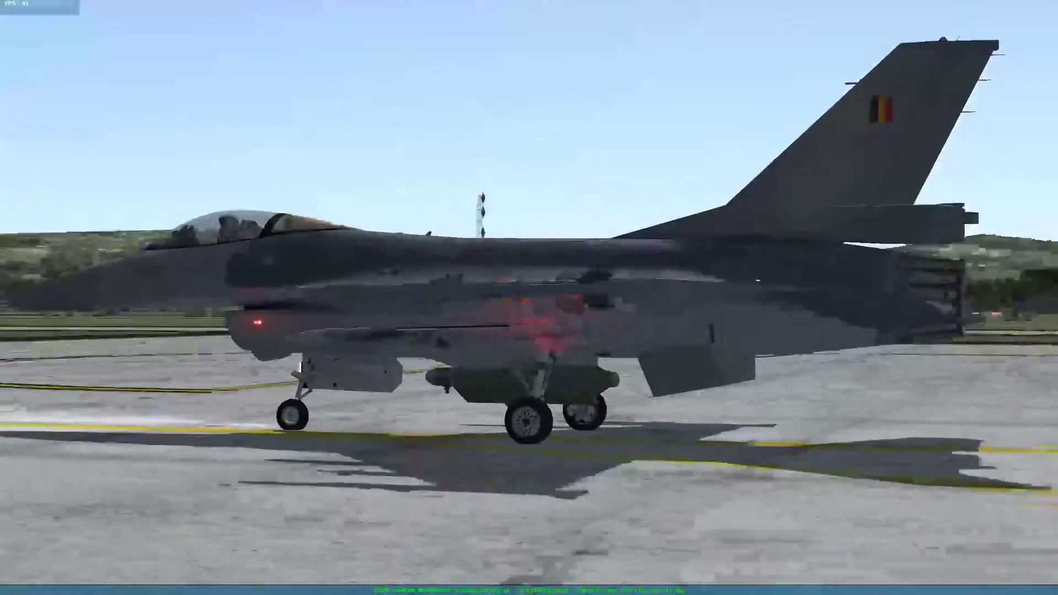
scroll(529, 298, down, 4)
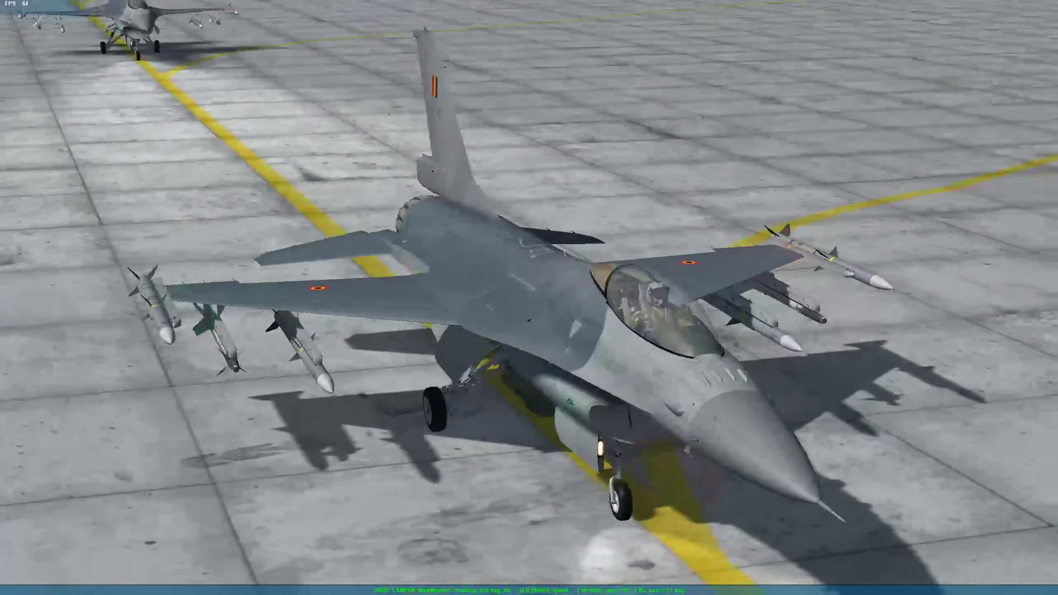
scroll(529, 298, up, 8)
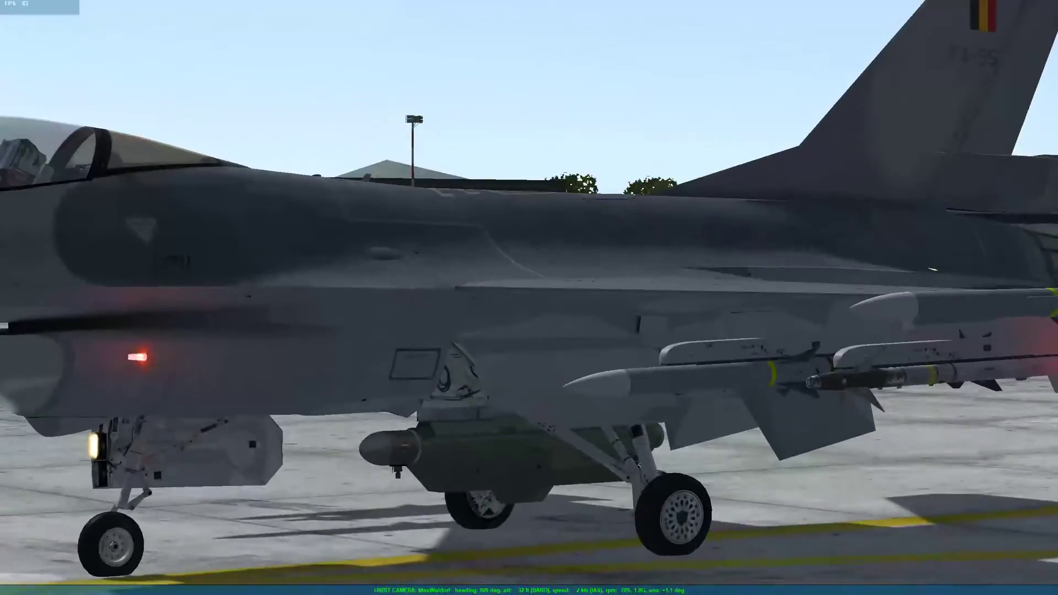
scroll(529, 297, up, 3)
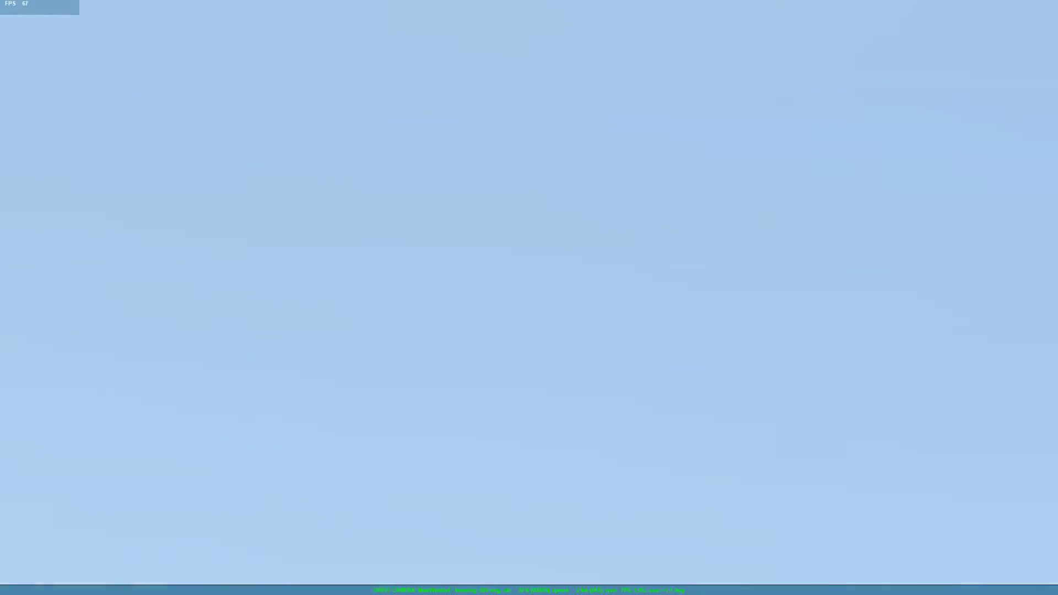
scroll(529, 298, down, 8)
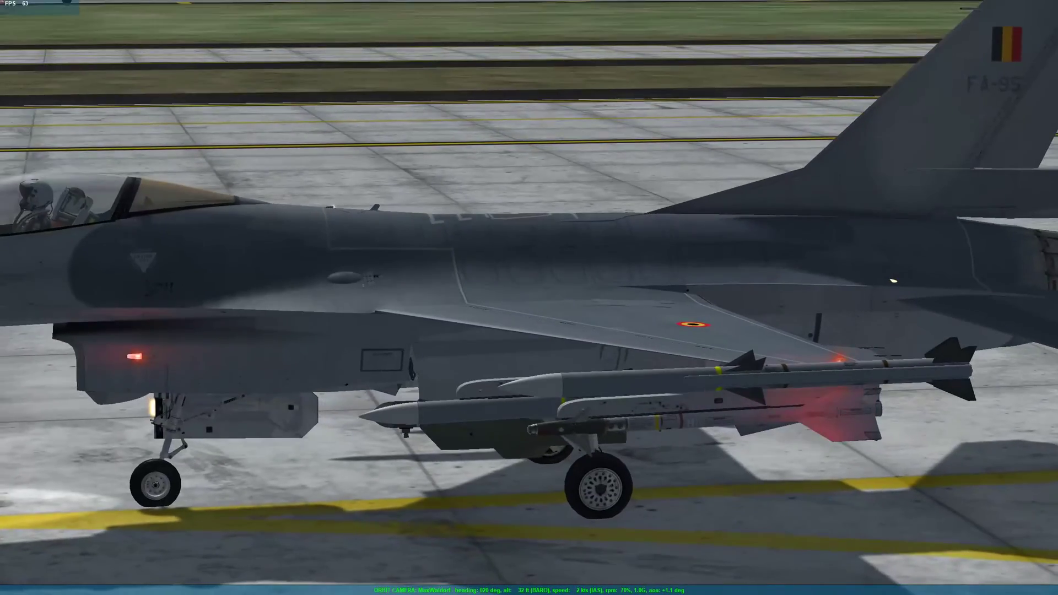
scroll(529, 298, up, 4)
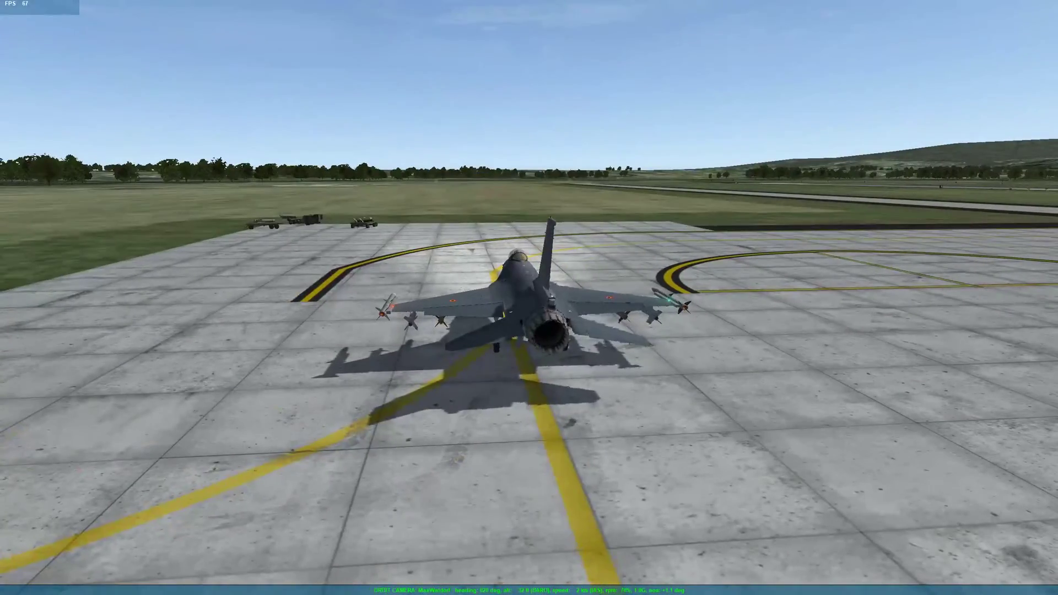
key(F3)
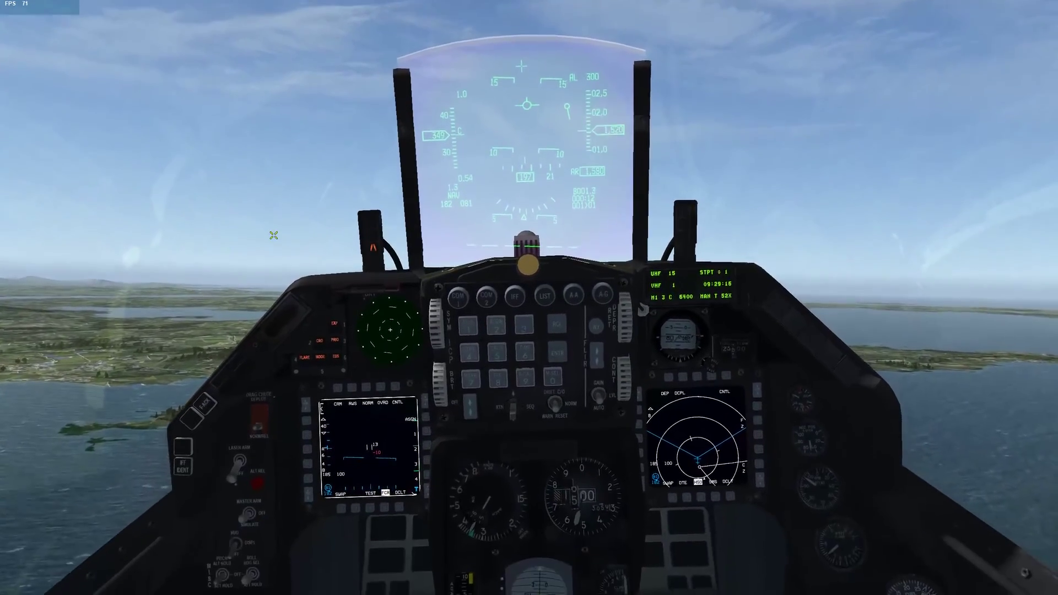
- View the F-16 model in flight with the orbit camera, and end the mission from the cockpit
key(0)
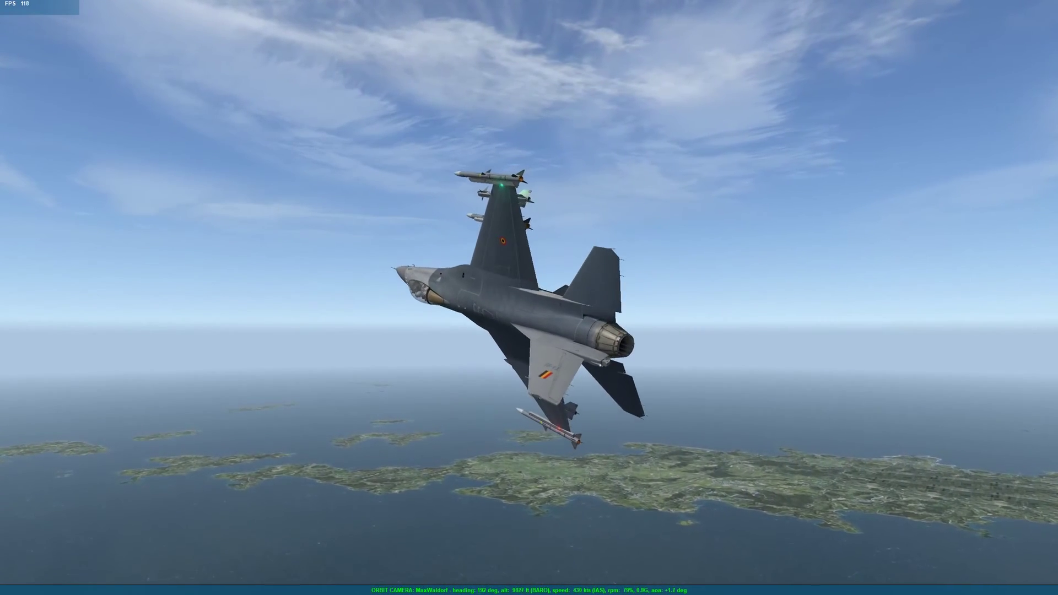
key(3)
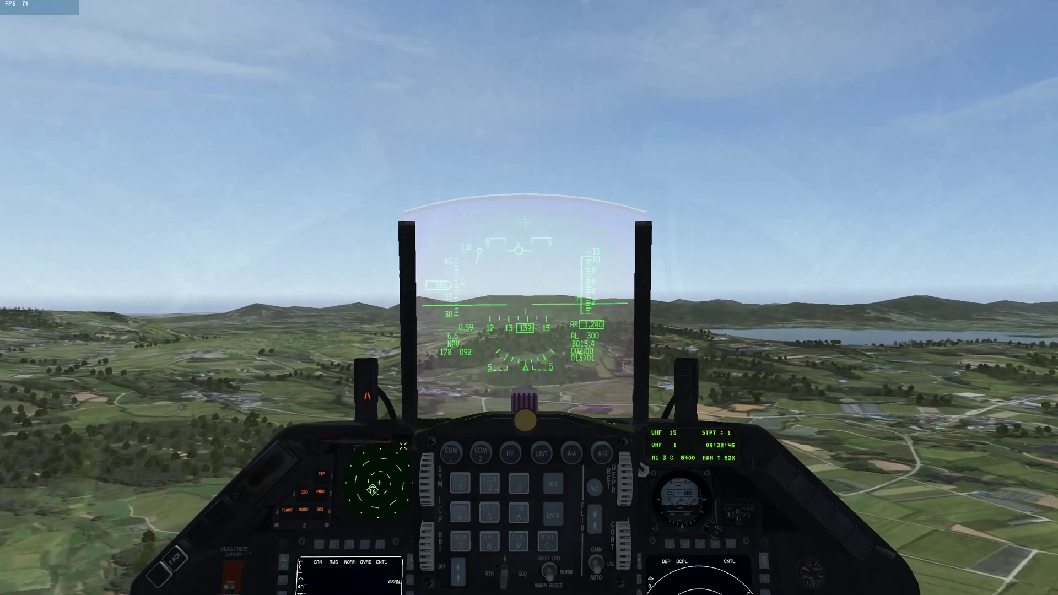
key(Escape)
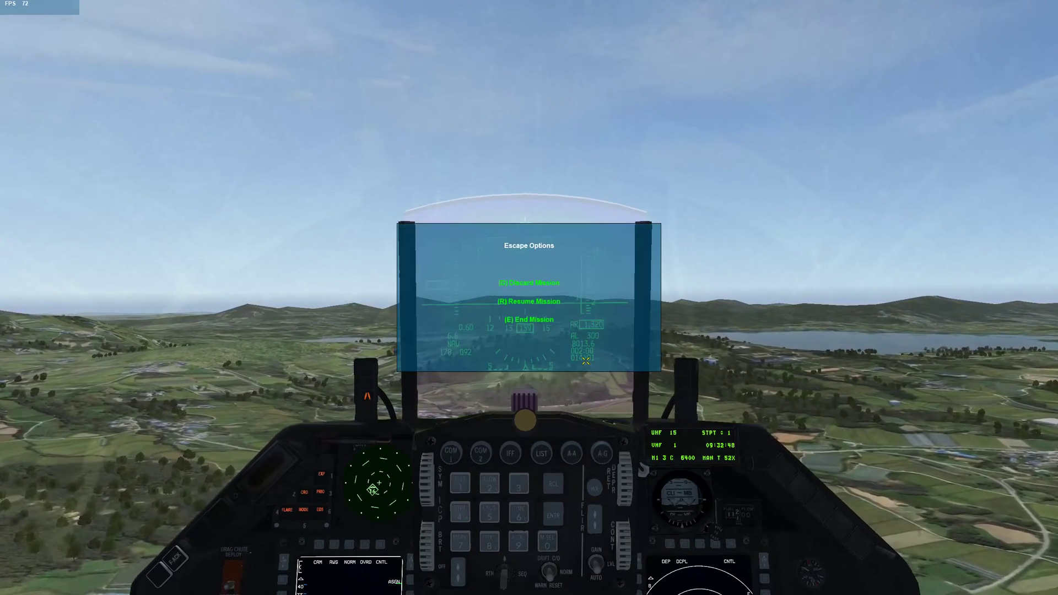
key(e)
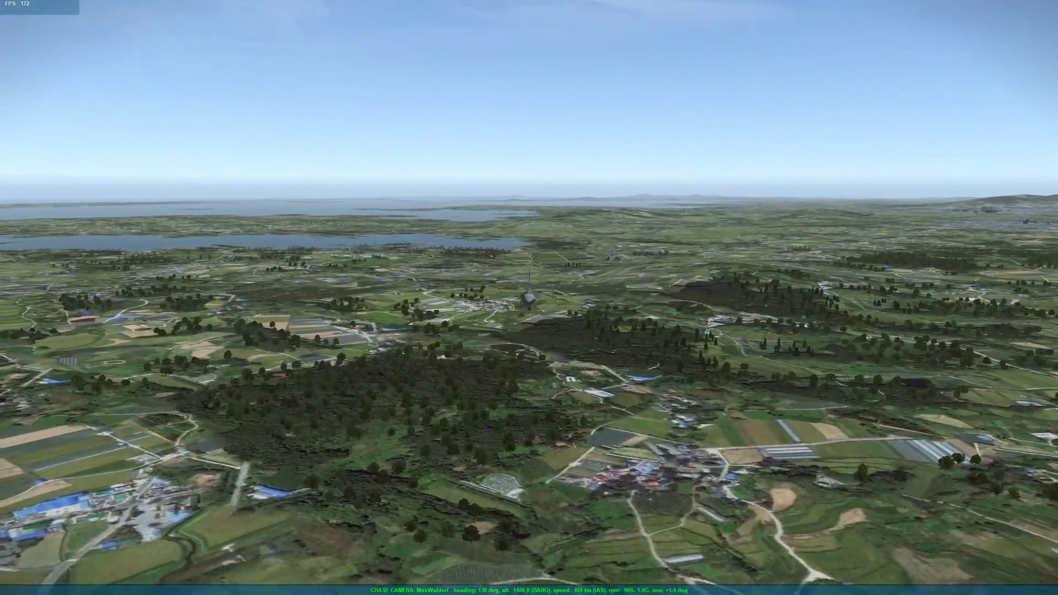